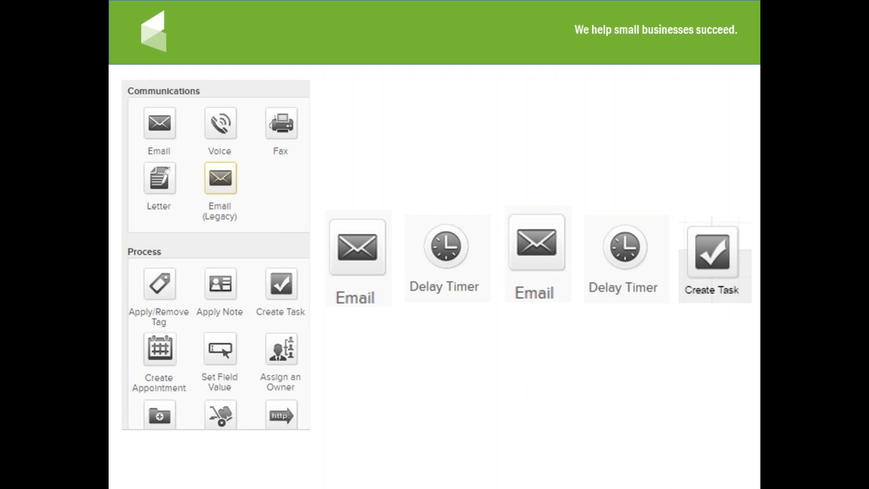
# Advance past the last campaign element slide back to Infusionsoft's Scheduled Actions page.
pyautogui.press('Right')
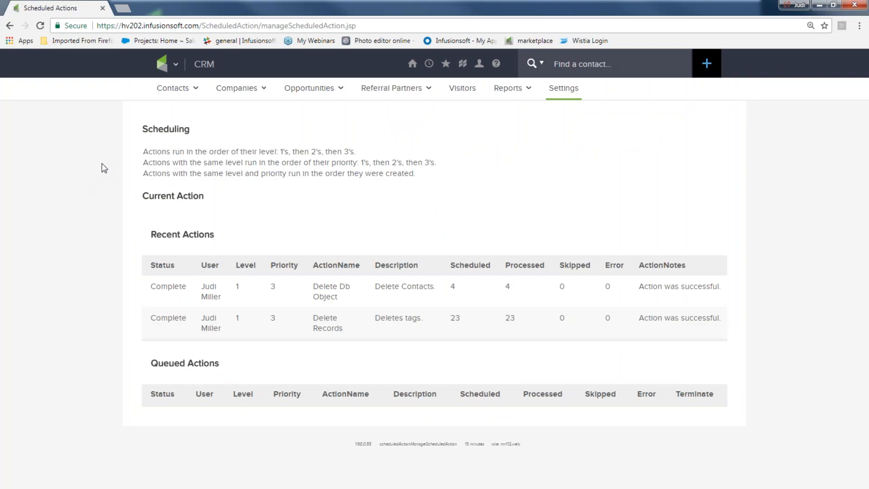
# Go from the main navigation menu to the Campaign Builder list of seven campaigns.
pyautogui.click(175, 67)
pyautogui.click(376, 114)
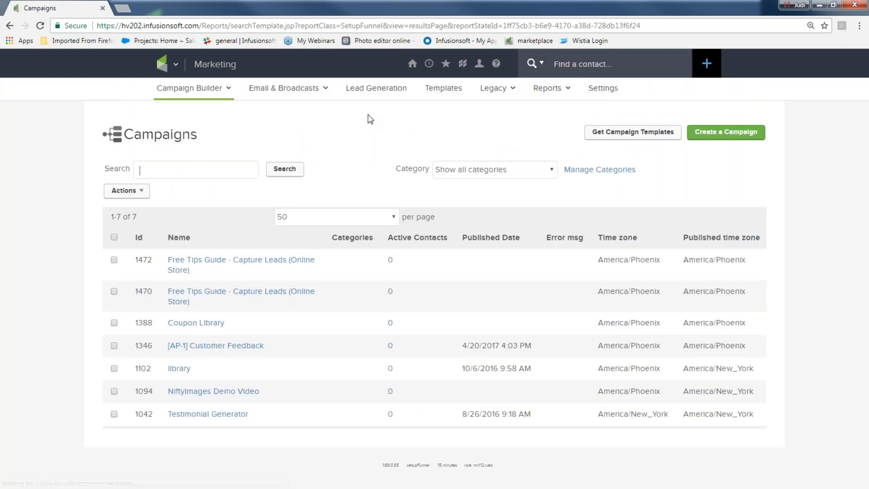
pyautogui.click(175, 64)
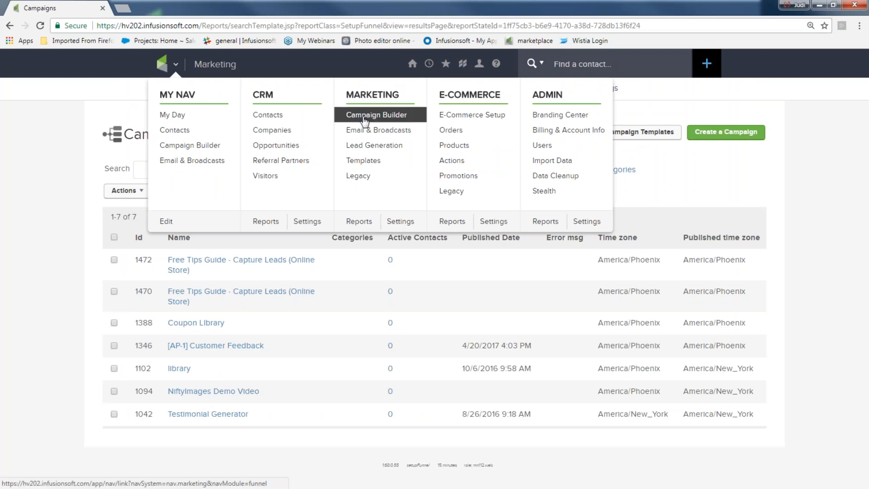
pyautogui.click(29, 236)
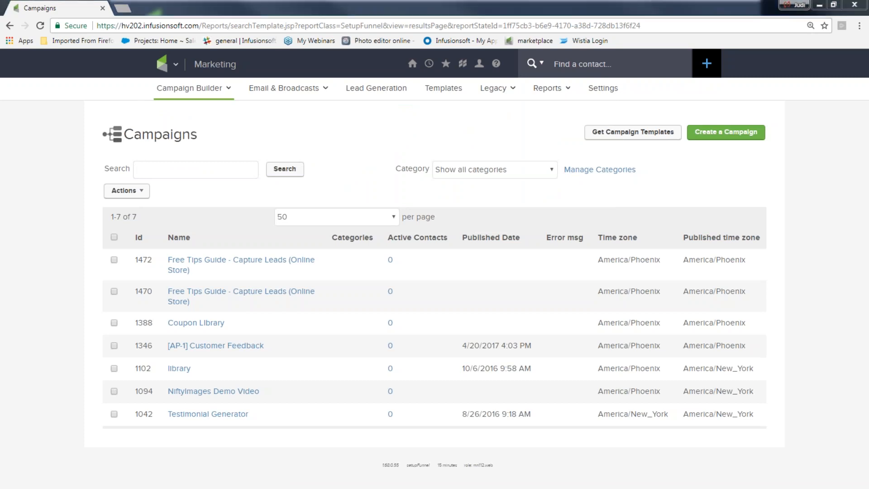
pyautogui.moveTo(699, 112)
pyautogui.mouseDown()
pyautogui.moveTo(613, 113)
pyautogui.moveTo(620, 151)
pyautogui.moveTo(778, 113)
pyautogui.moveTo(591, 113)
pyautogui.moveTo(679, 138)
pyautogui.moveTo(581, 131)
pyautogui.moveTo(600, 109)
pyautogui.mouseUp()
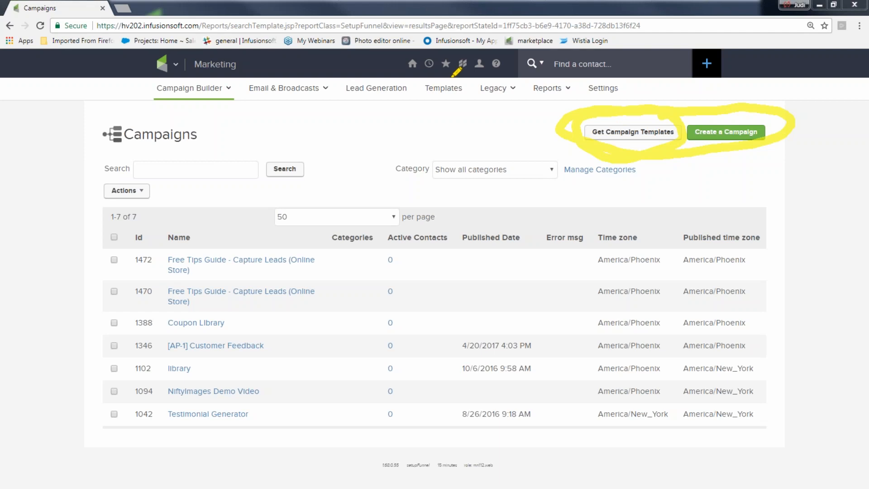
pyautogui.press('Escape')
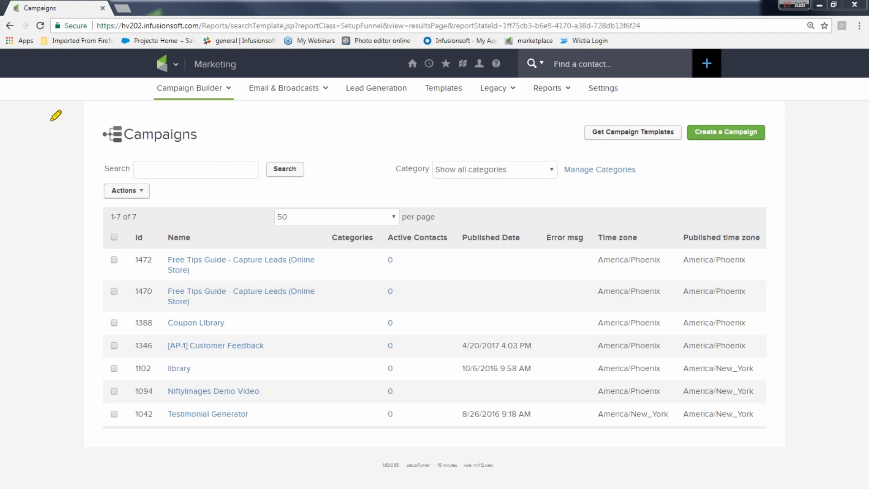
pyautogui.moveTo(703, 111)
pyautogui.mouseDown()
pyautogui.moveTo(672, 137)
pyautogui.moveTo(778, 128)
pyautogui.moveTo(669, 117)
pyautogui.mouseUp()
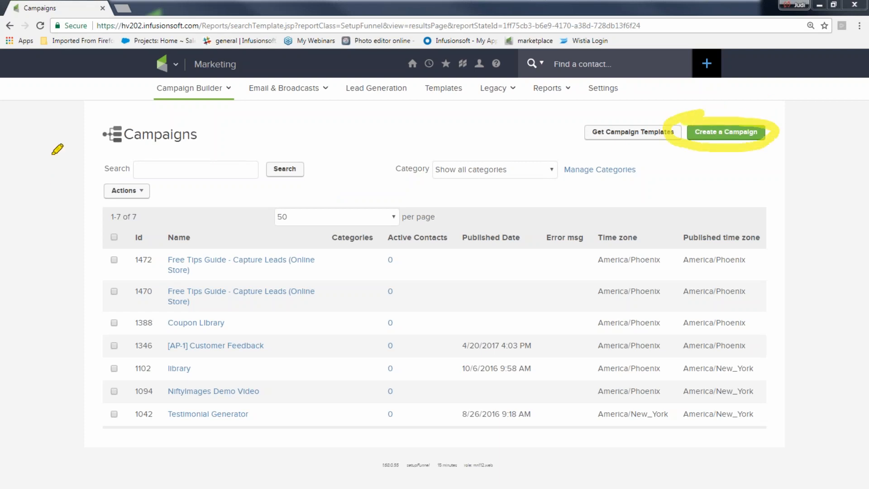
pyautogui.press('Escape')
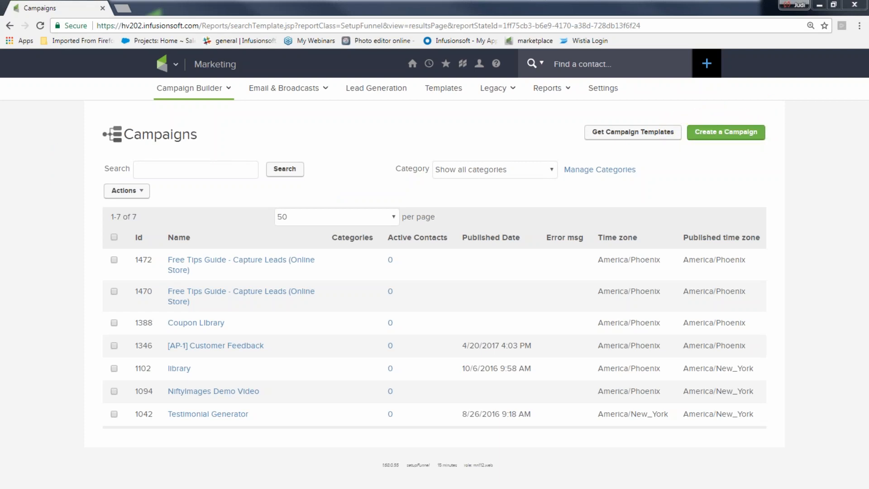
# Create a new campaign named 'newsletter sign up'.
pyautogui.click(713, 135)
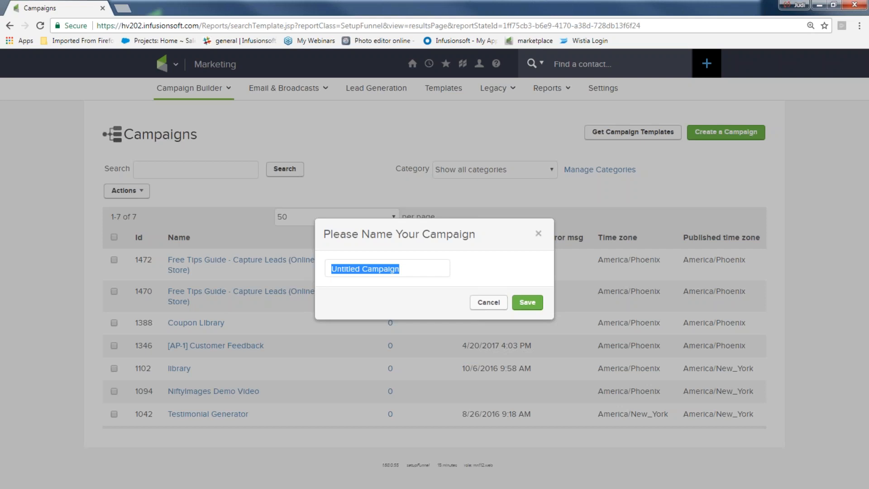
pyautogui.write('newsletter sign up')
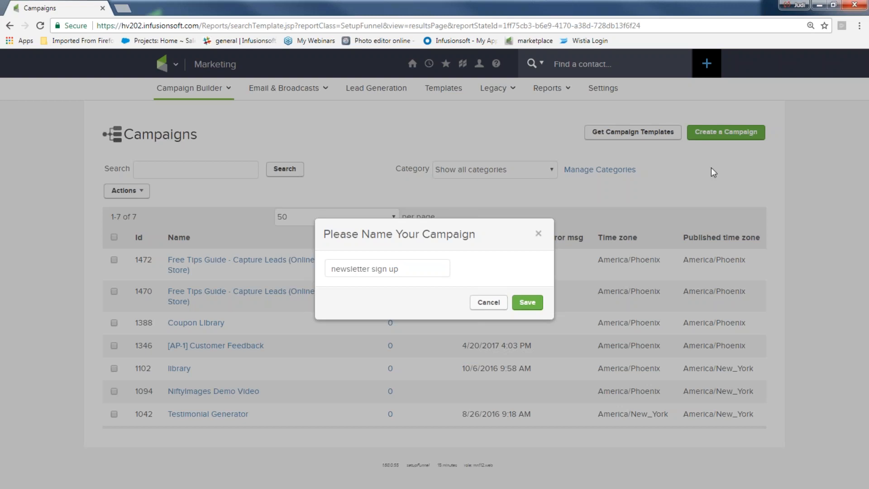
pyautogui.click(527, 302)
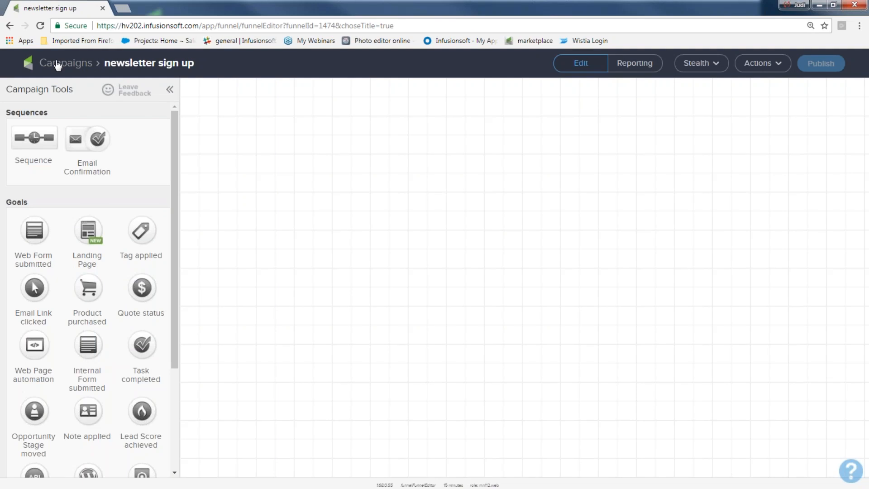
# Place a Web Form submitted goal as the first element on the empty campaign canvas.
pyautogui.moveTo(105, 65); pyautogui.dragTo(194, 64)
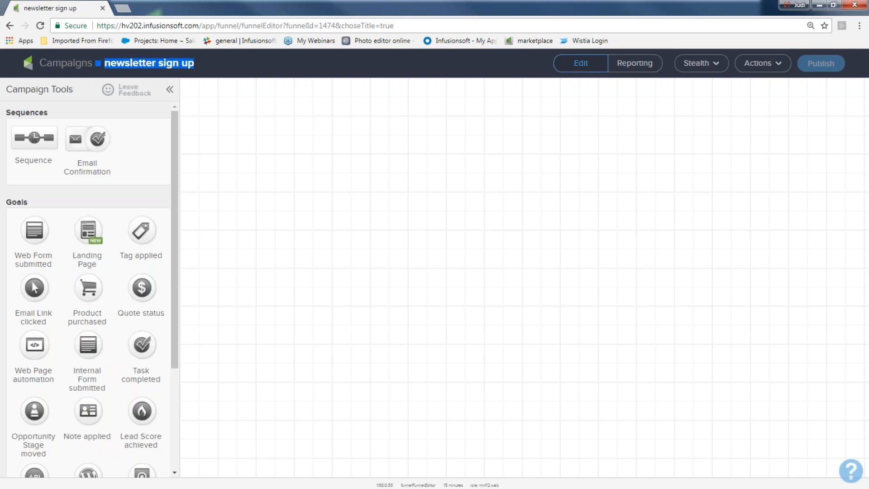
pyautogui.click(762, 63)
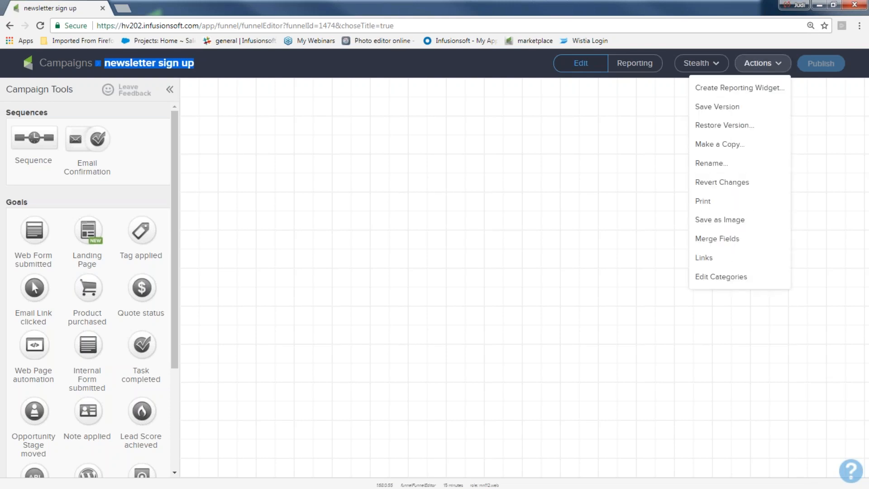
pyautogui.click(730, 162)
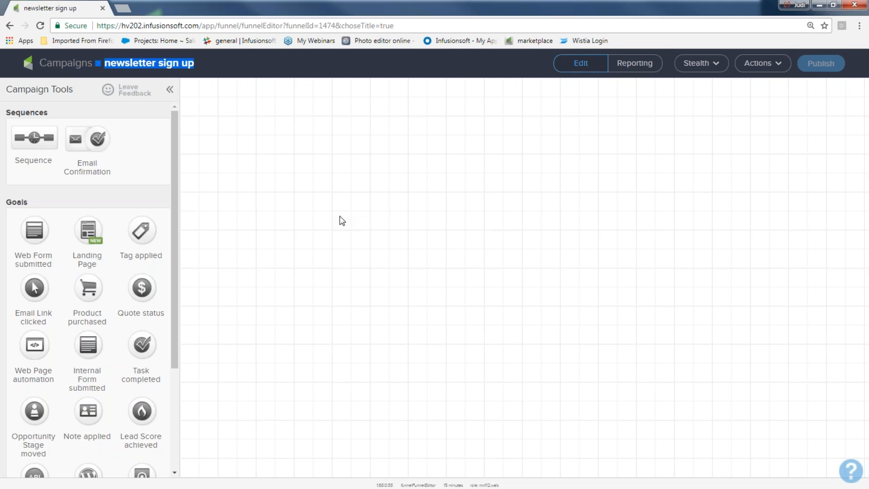
pyautogui.moveTo(35, 201); pyautogui.dragTo(4, 202)
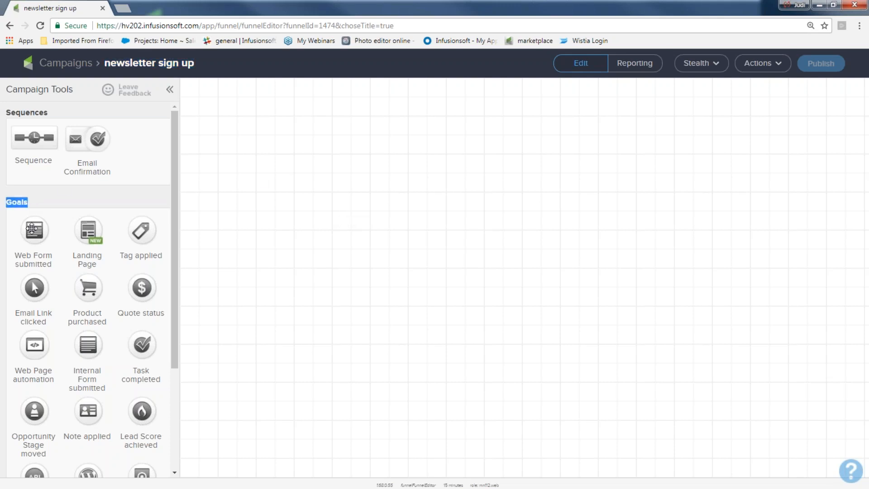
pyautogui.moveTo(32, 228); pyautogui.dragTo(235, 212)
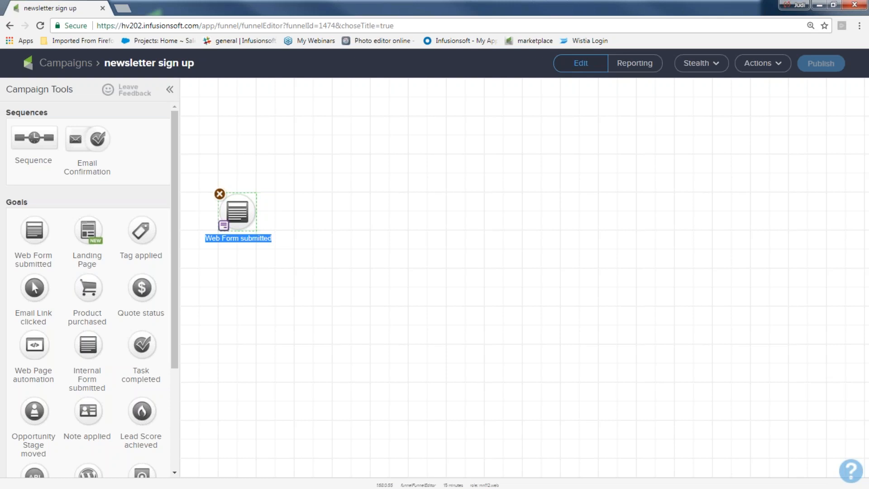
# Rename the Web Form goal's label to 'newsletter sign up'.
pyautogui.write('newsle')
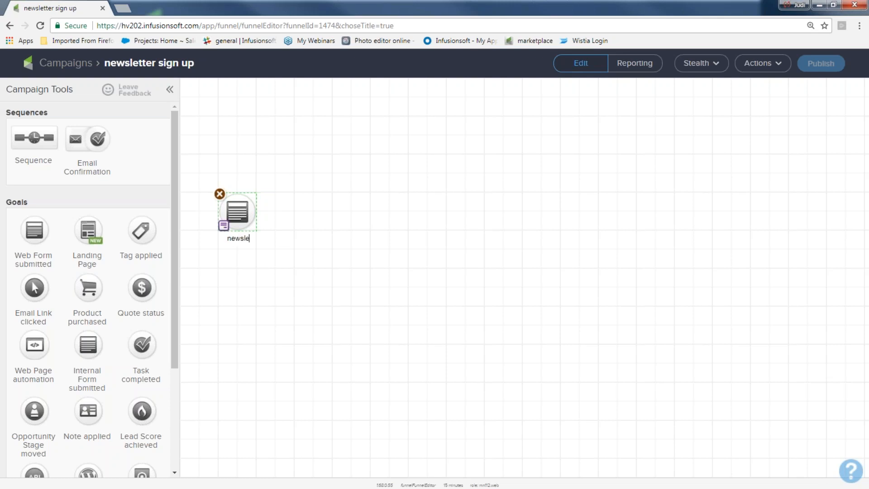
pyautogui.write('tter sign up')
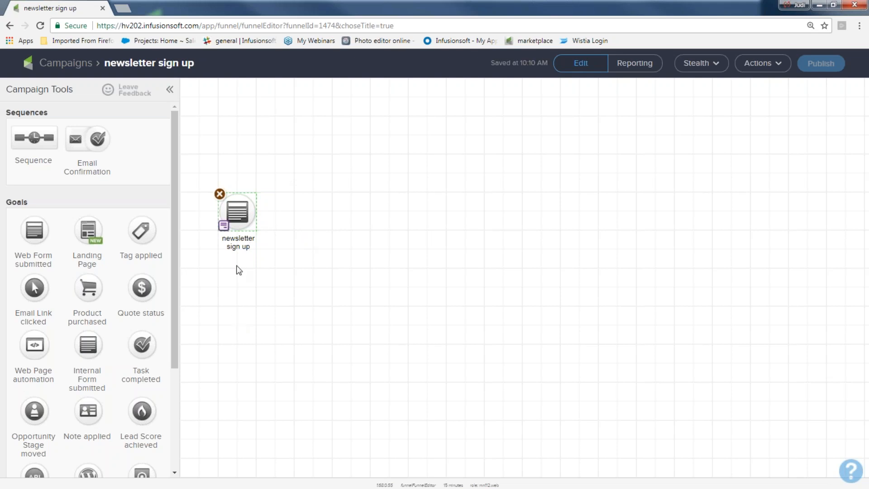
pyautogui.hotkey('ctrl', '+')
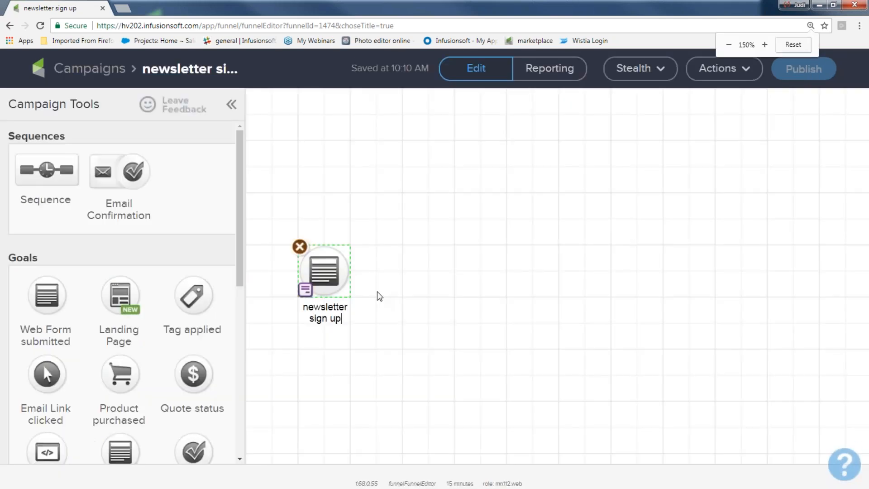
pyautogui.hotkey('ctrl', '-')
pyautogui.moveTo(218, 185); pyautogui.dragTo(320, 307)
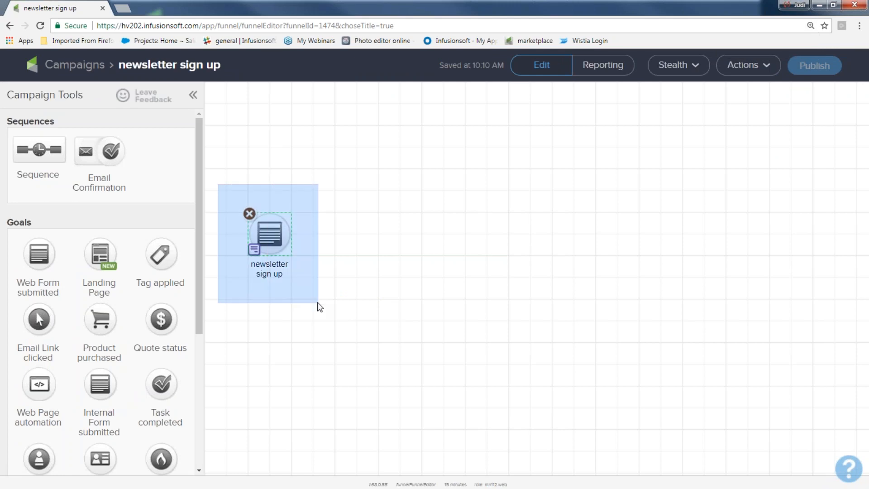
pyautogui.moveTo(320, 307); pyautogui.dragTo(319, 310)
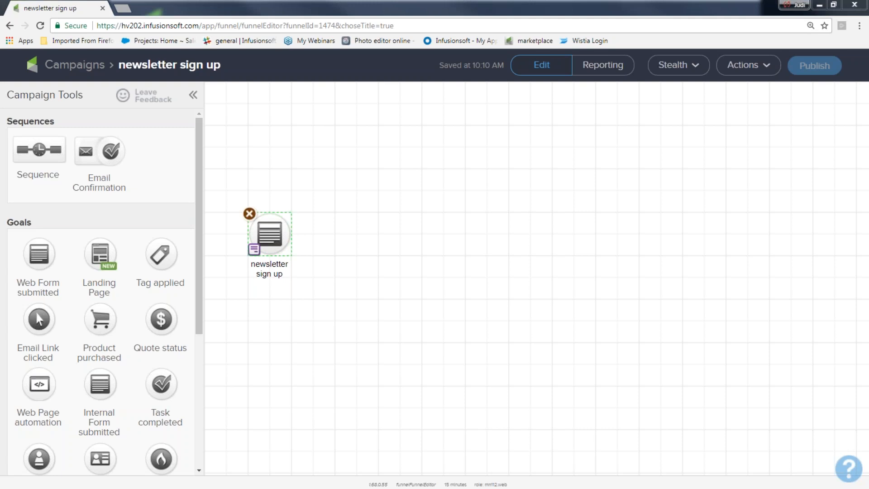
pyautogui.moveTo(221, 193); pyautogui.dragTo(301, 312)
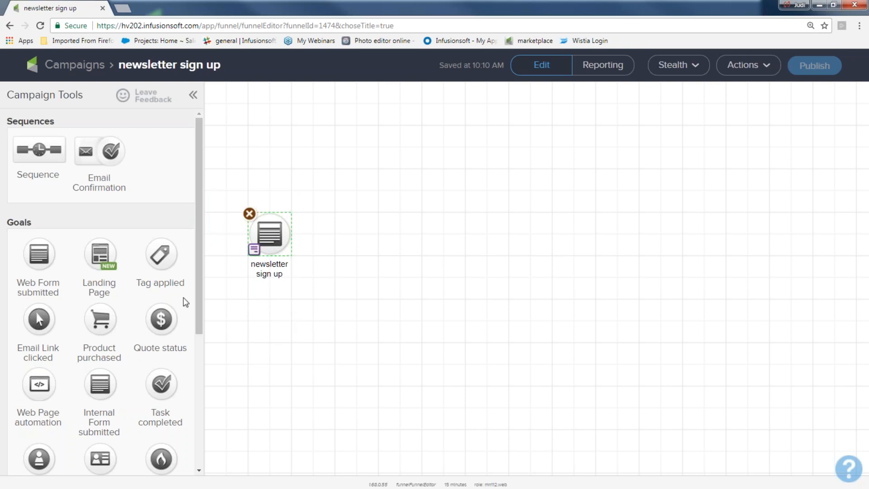
pyautogui.moveTo(70, 128); pyautogui.dragTo(8, 126)
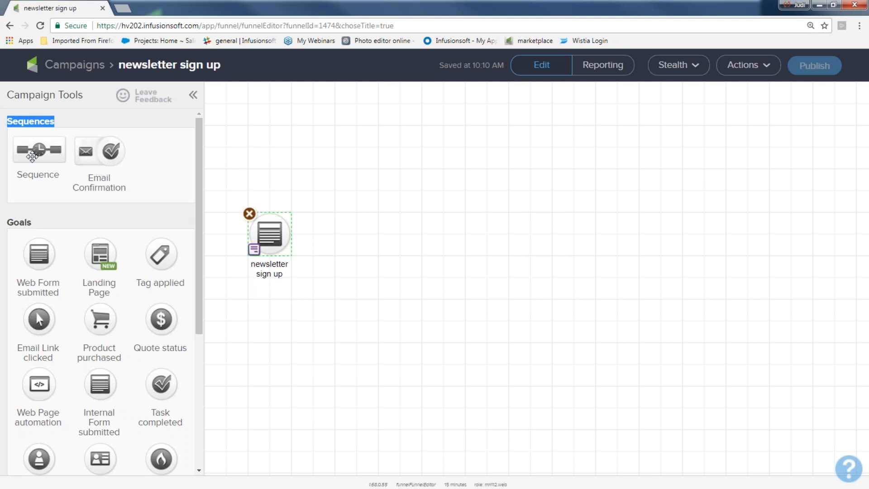
# Add a 'welcome and more' sequence and connect the newsletter sign up goal to it.
pyautogui.moveTo(35, 153); pyautogui.dragTo(357, 214)
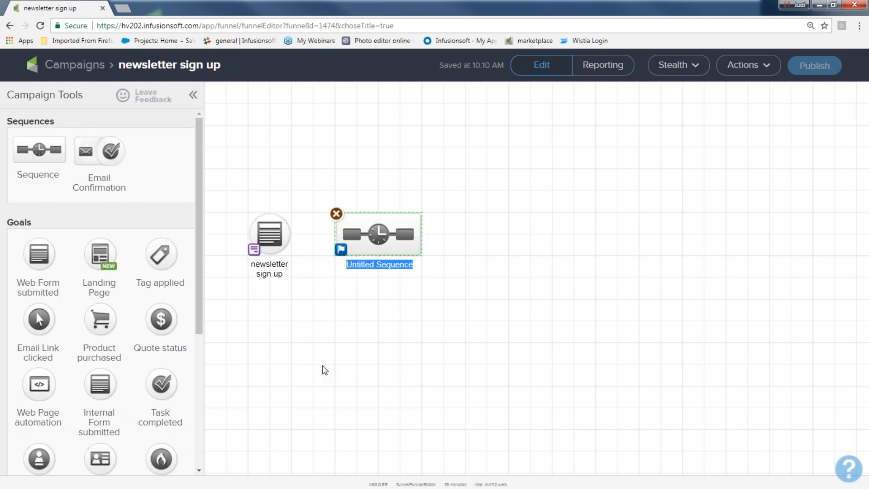
pyautogui.write('welc')
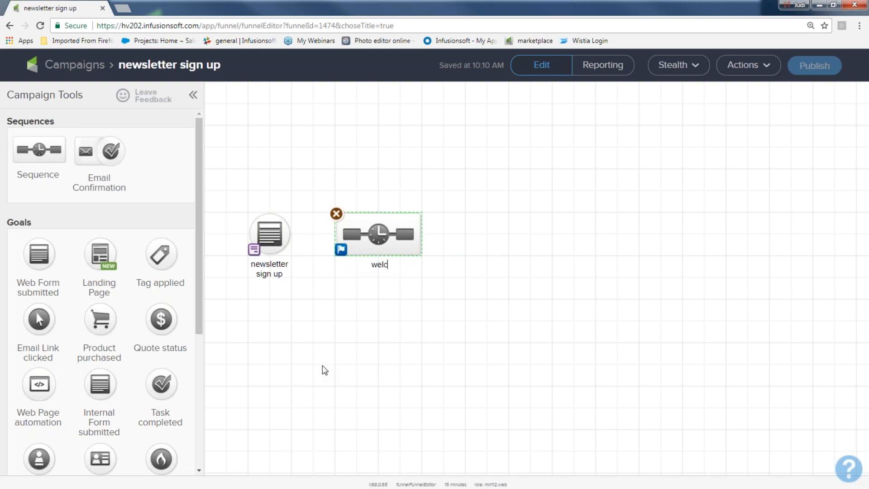
pyautogui.write('ome and more')
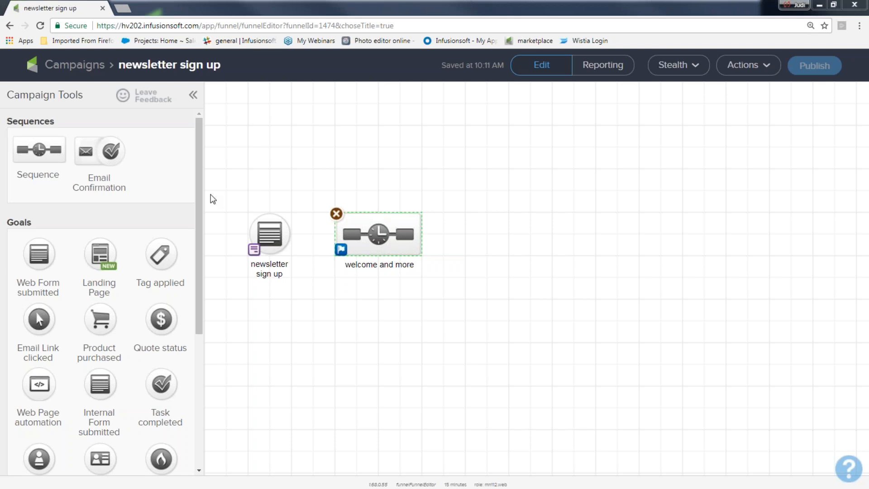
pyautogui.moveTo(221, 187); pyautogui.dragTo(303, 317)
pyautogui.moveTo(307, 176); pyautogui.dragTo(448, 309)
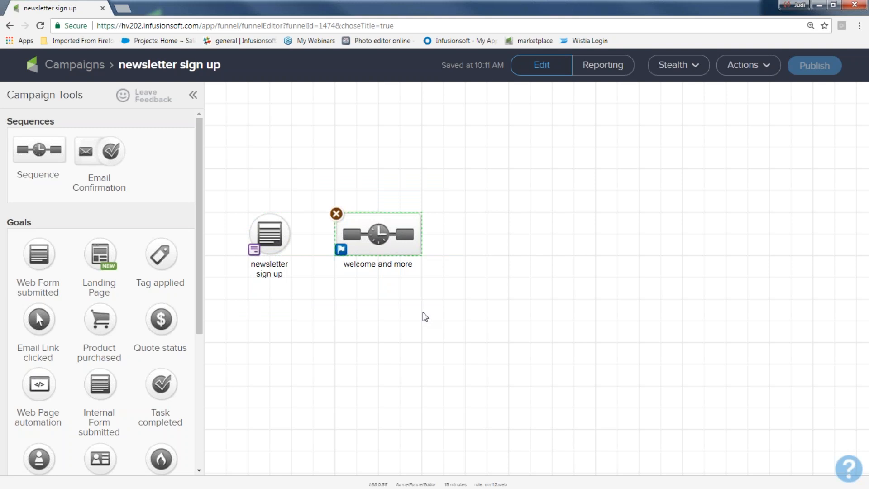
pyautogui.moveTo(274, 239)
pyautogui.moveTo(292, 240); pyautogui.dragTo(384, 245)
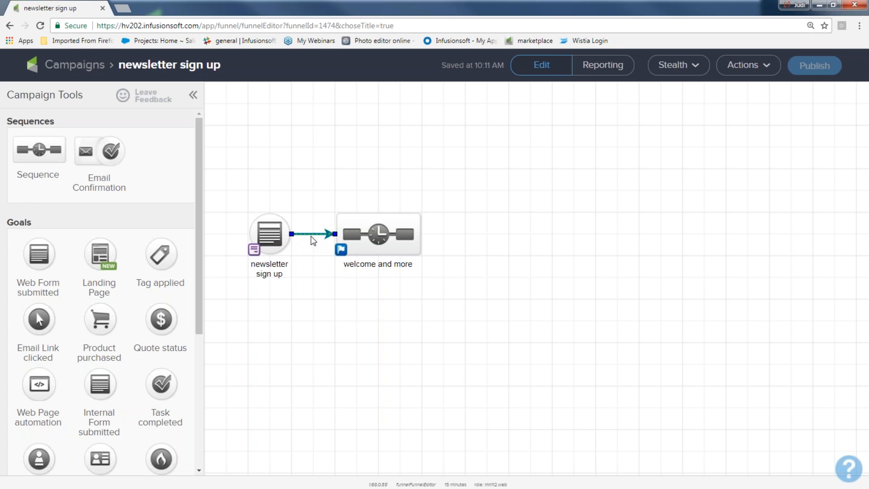
# Redraw the goal-to-sequence arrow, then open the newsletter sign up web form for editing.
pyautogui.press('Delete')
pyautogui.moveTo(289, 234)
pyautogui.moveTo(290, 234); pyautogui.dragTo(354, 238)
pyautogui.moveTo(228, 196); pyautogui.dragTo(298, 302)
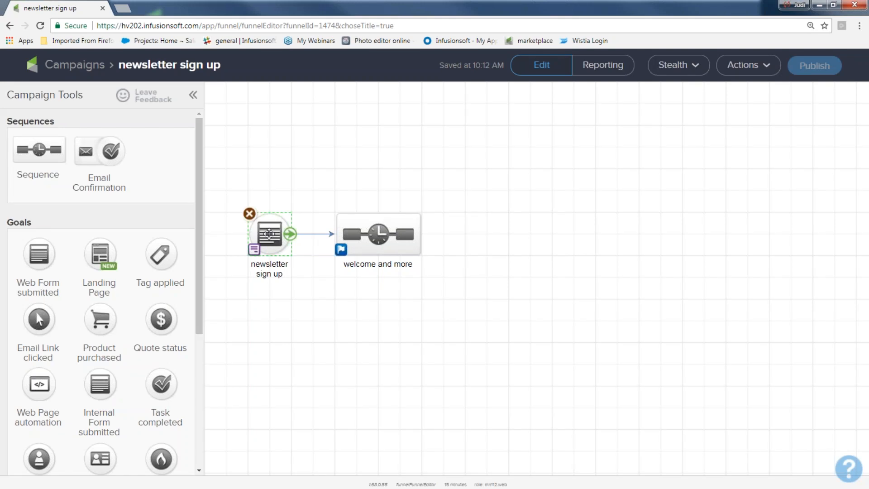
pyautogui.doubleClick(269, 234)
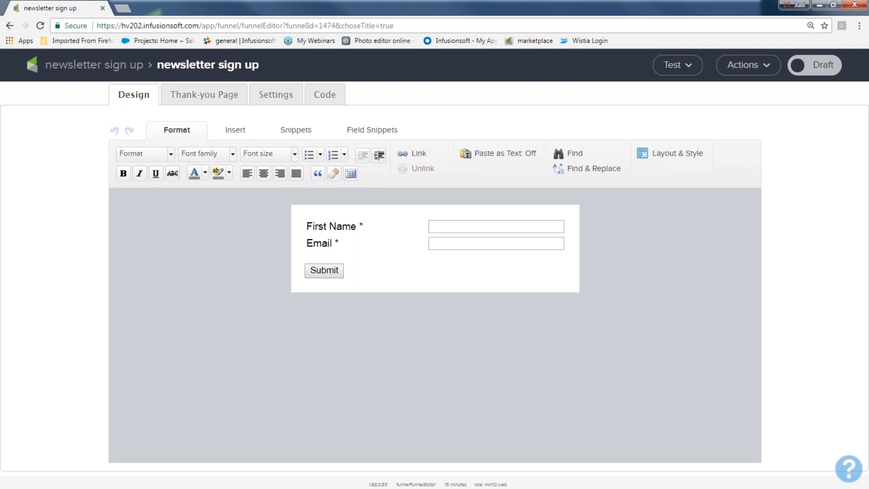
# Add a Title snippet to the sign-up form above the First Name field.
pyautogui.moveTo(337, 219)
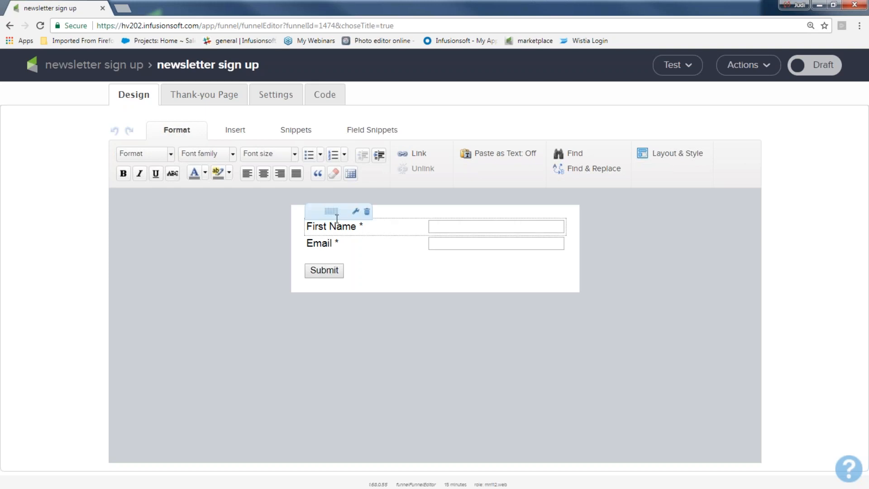
pyautogui.moveTo(338, 240)
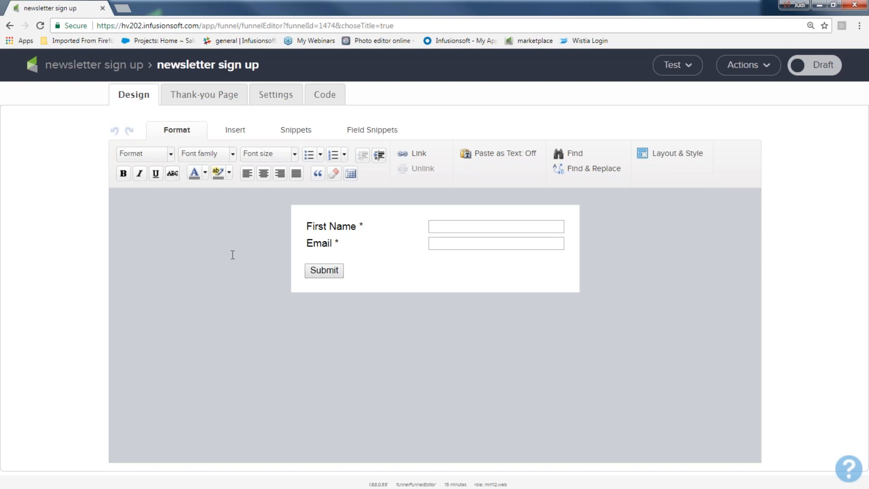
pyautogui.click(306, 130)
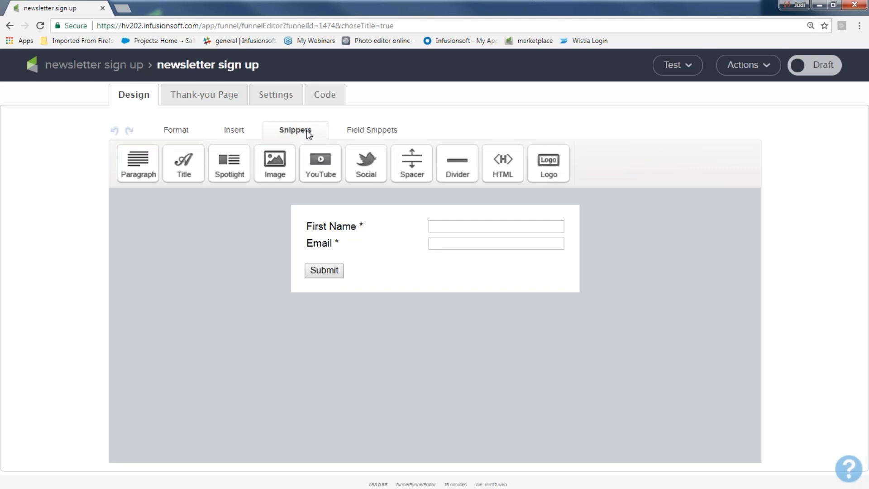
pyautogui.moveTo(183, 160); pyautogui.dragTo(345, 216)
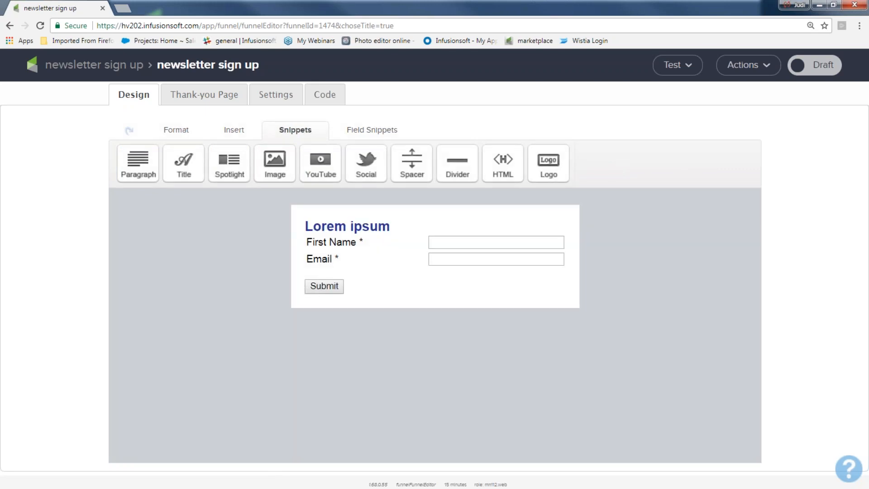
# Change the title to 'Get my awesome newsletter!!!' and add a spacer near the heading.
pyautogui.moveTo(395, 226); pyautogui.dragTo(303, 225)
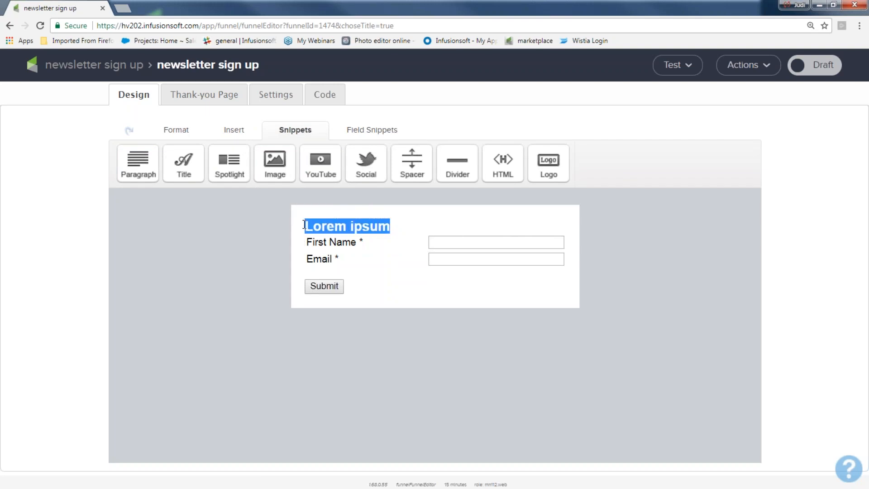
pyautogui.write('Get m')
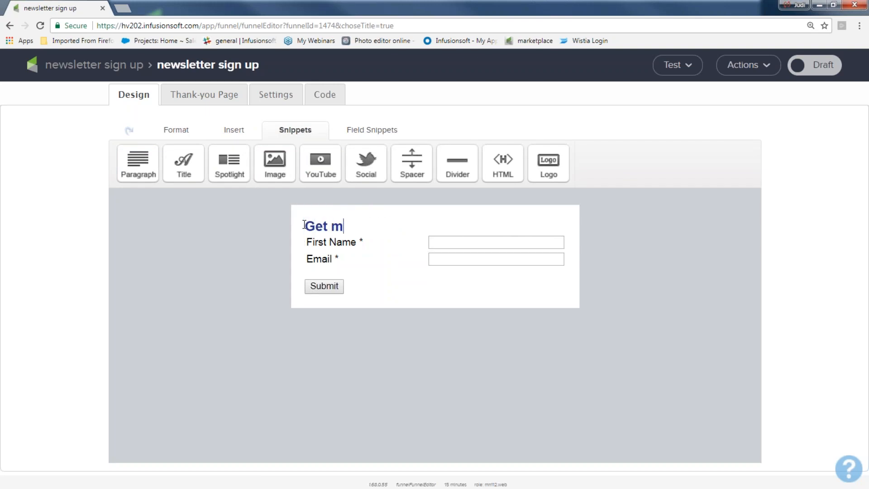
pyautogui.write('y awesome news')
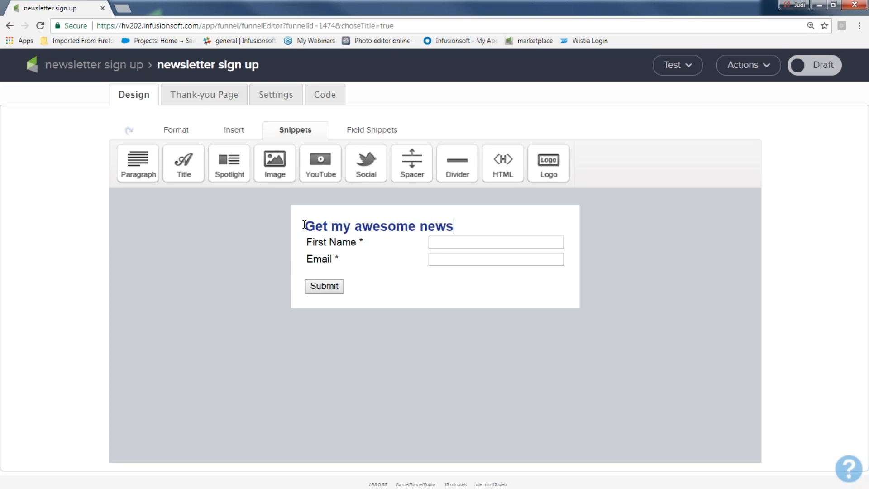
pyautogui.write('letter!!!')
pyautogui.moveTo(411, 160); pyautogui.dragTo(360, 241)
pyautogui.click(478, 248)
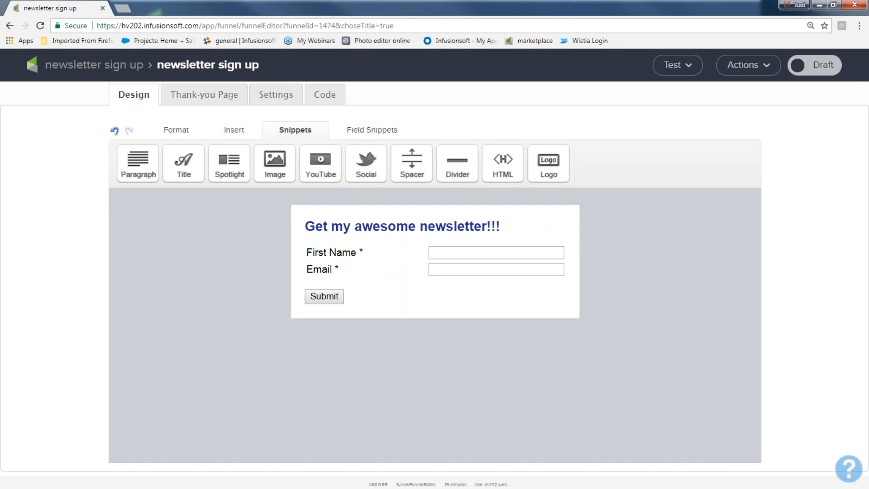
pyautogui.moveTo(348, 255)
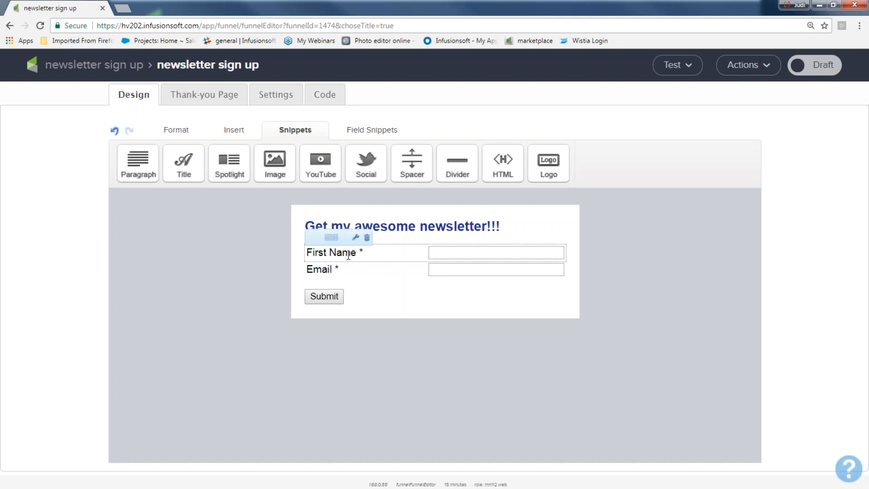
# Enable a required Last Name field in the First Name field's settings and save.
pyautogui.doubleClick(348, 255)
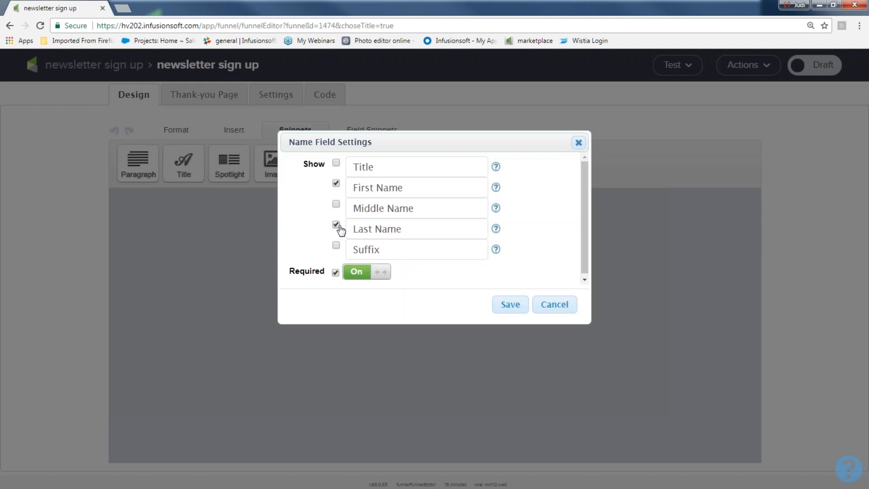
pyautogui.click(382, 274)
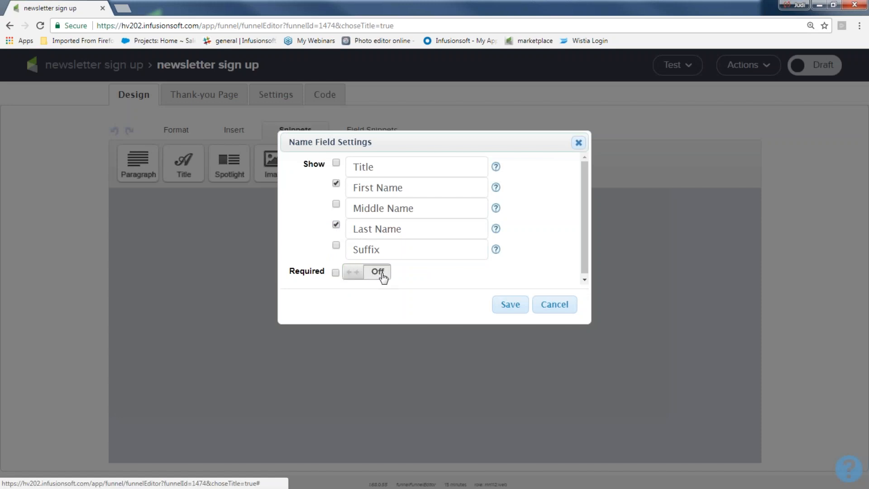
pyautogui.click(383, 275)
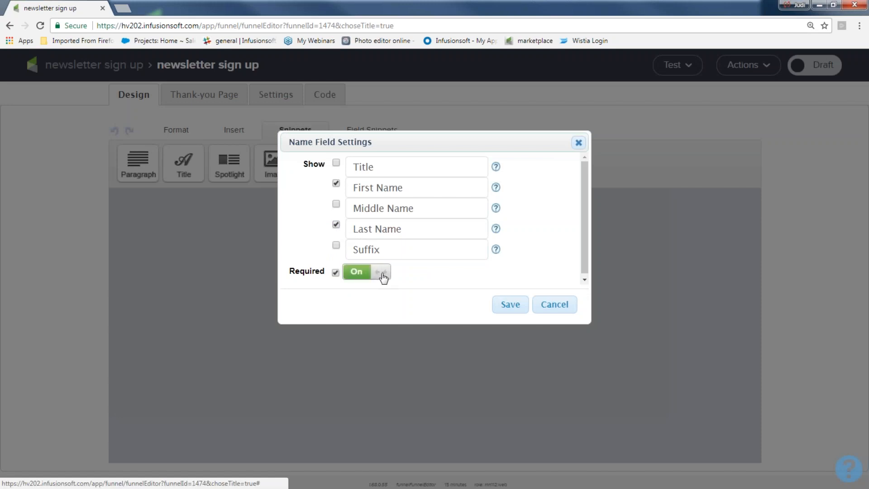
pyautogui.click(504, 308)
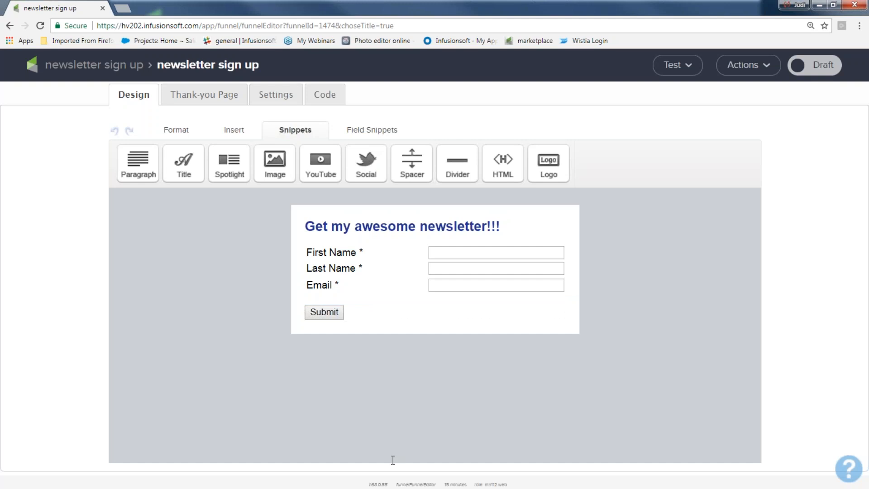
# Add an Image snippet above the sign-up heading showing the infusionsoft.png logo.
pyautogui.moveTo(275, 160); pyautogui.dragTo(339, 211)
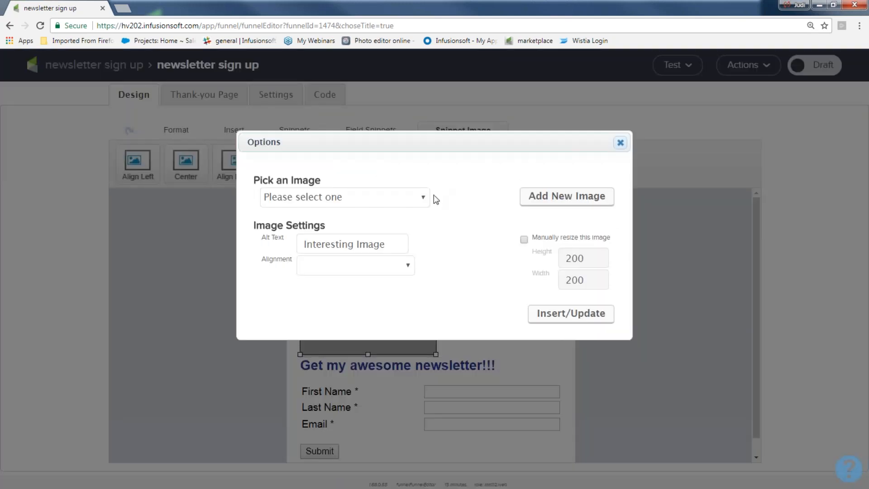
pyautogui.click(423, 199)
pyautogui.scroll(-15, 417, 281)
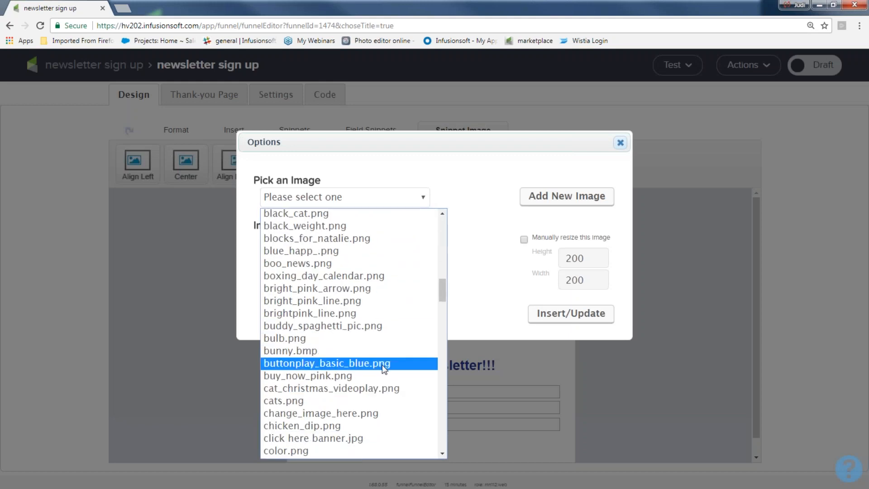
pyautogui.scroll(-12, 384, 362)
pyautogui.scroll(-20, 382, 380)
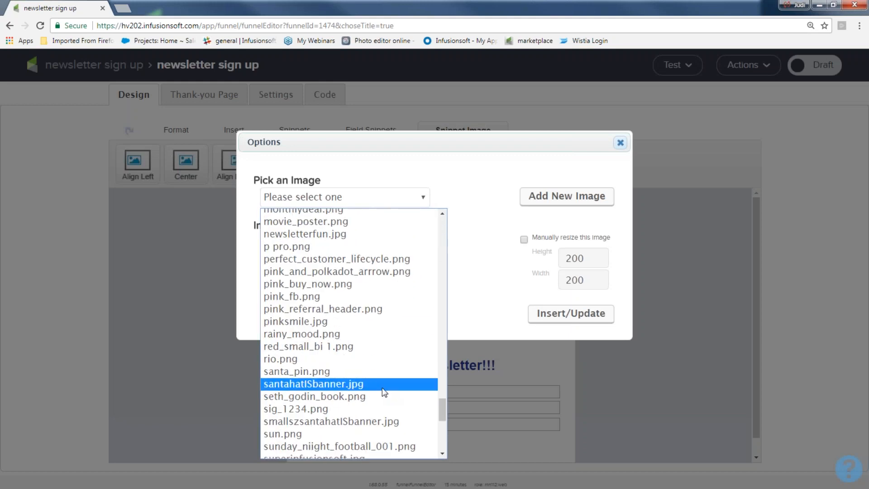
pyautogui.scroll(20, 379, 392)
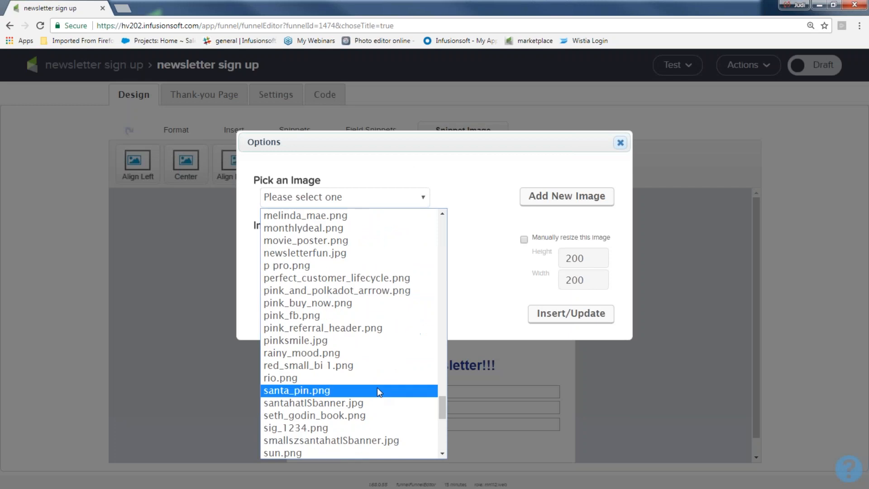
pyautogui.scroll(10, 377, 388)
pyautogui.scroll(-12, 377, 388)
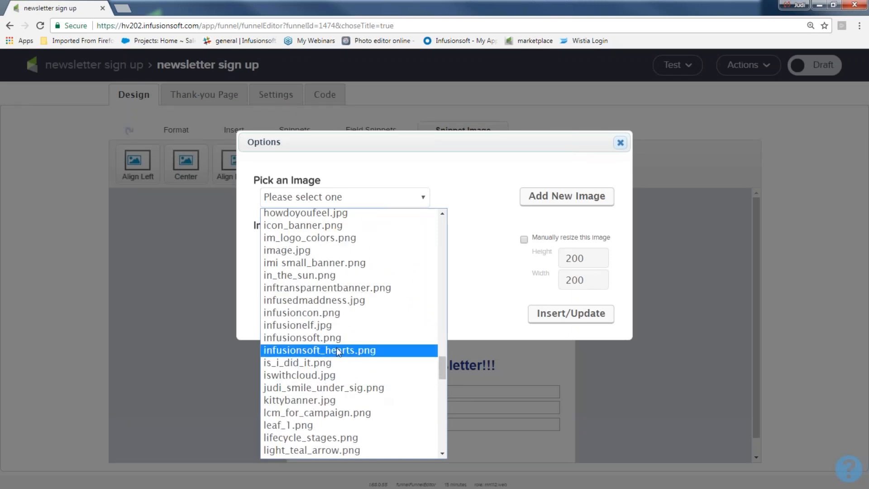
pyautogui.click(336, 345)
pyautogui.click(576, 372)
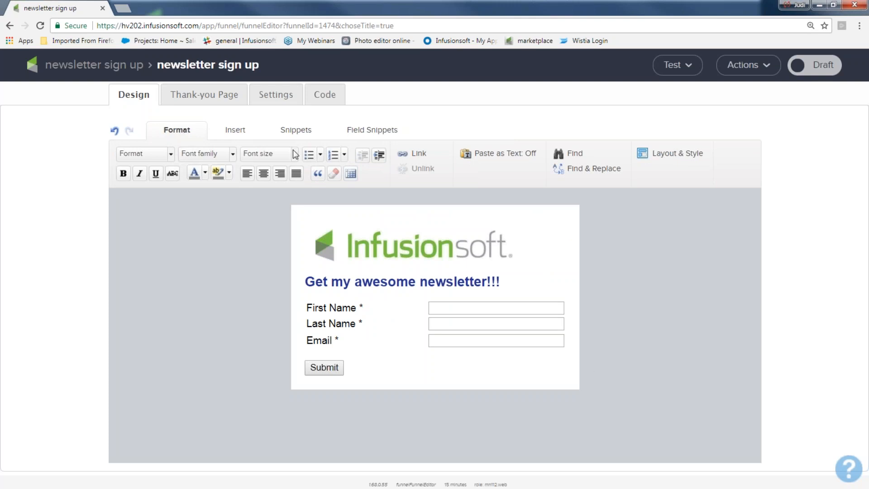
pyautogui.click(289, 131)
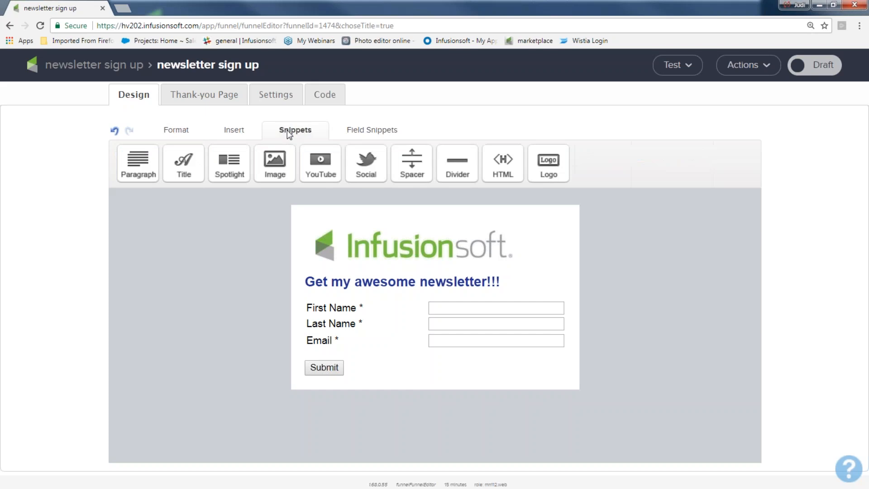
pyautogui.moveTo(138, 163); pyautogui.dragTo(367, 263)
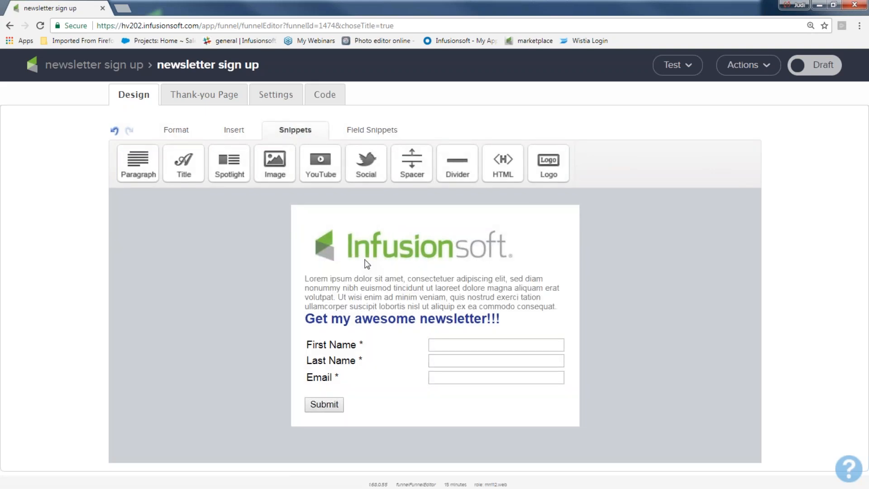
pyautogui.moveTo(412, 161); pyautogui.dragTo(407, 318)
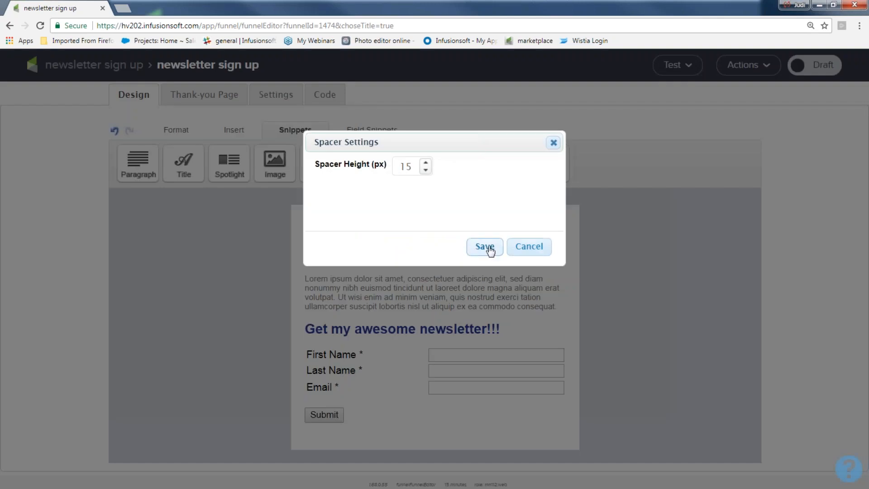
pyautogui.click(516, 245)
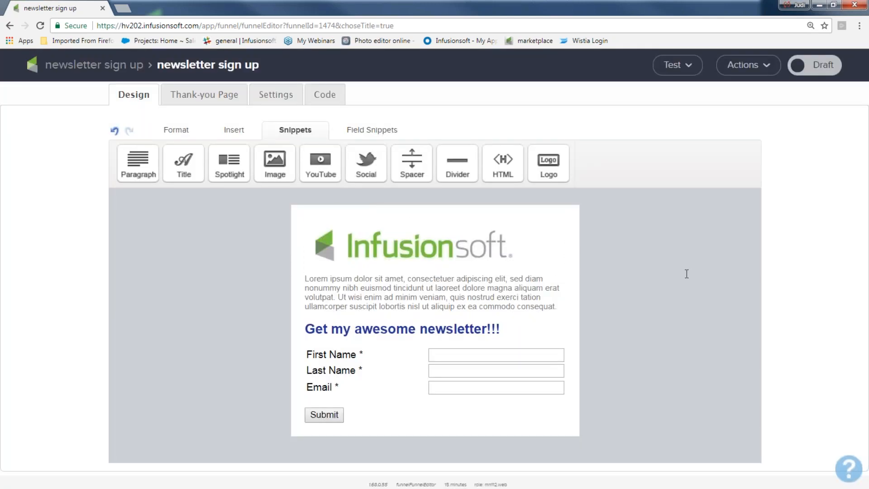
pyautogui.moveTo(411, 304)
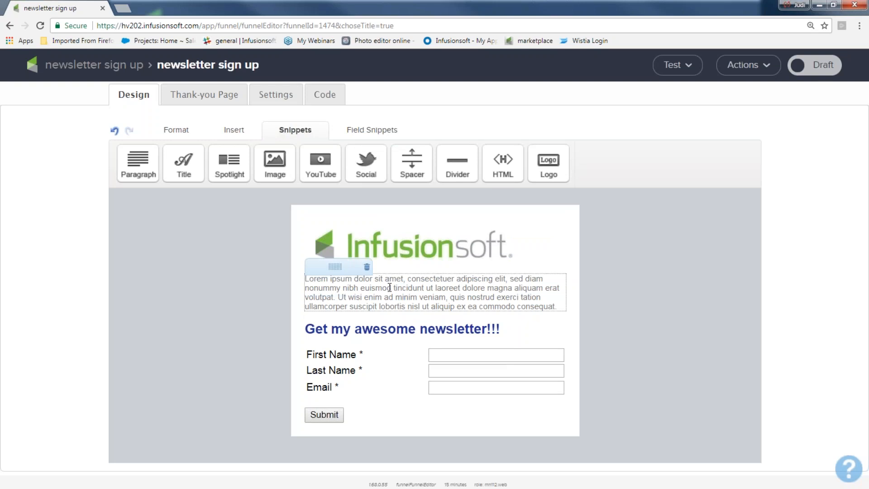
pyautogui.click(367, 267)
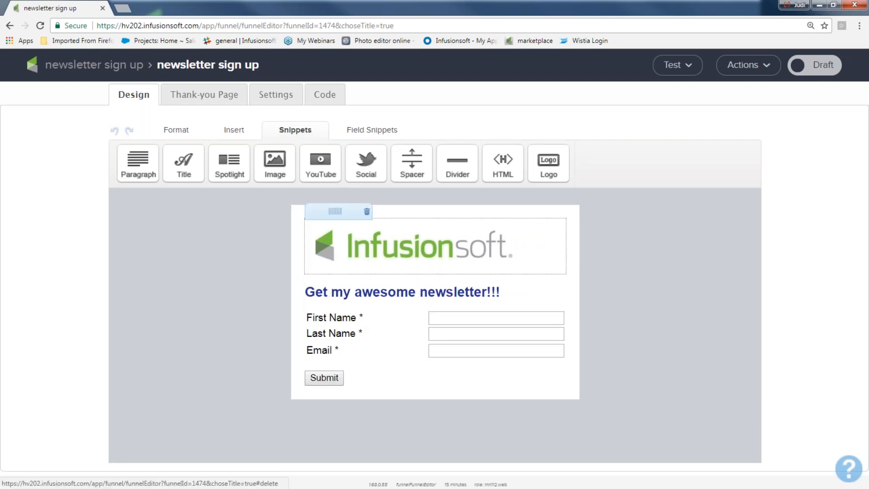
pyautogui.click(366, 267)
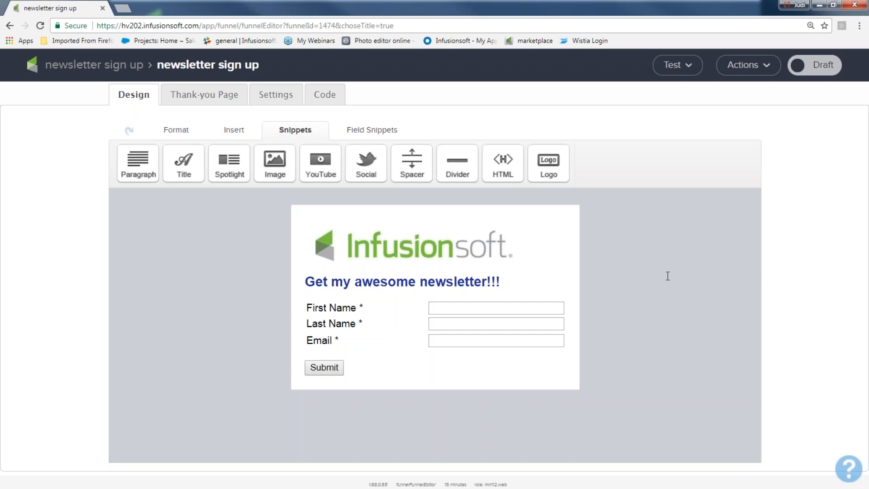
pyautogui.click(363, 131)
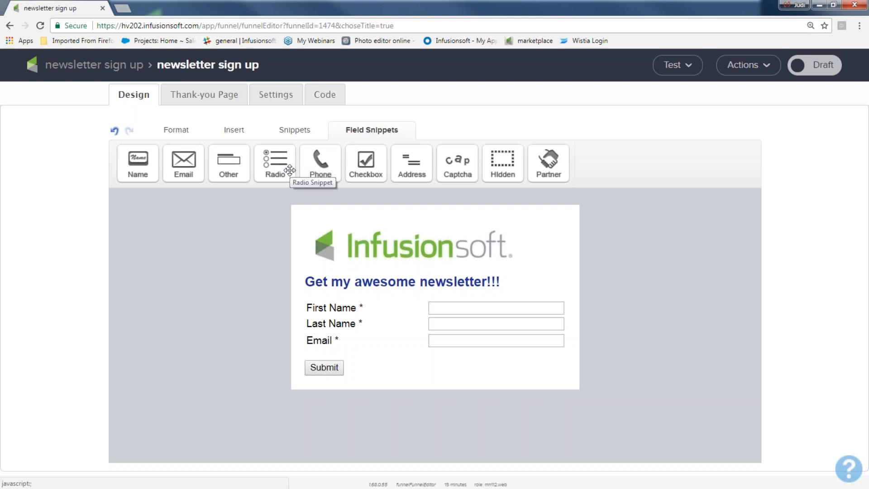
pyautogui.moveTo(290, 170); pyautogui.dragTo(362, 293)
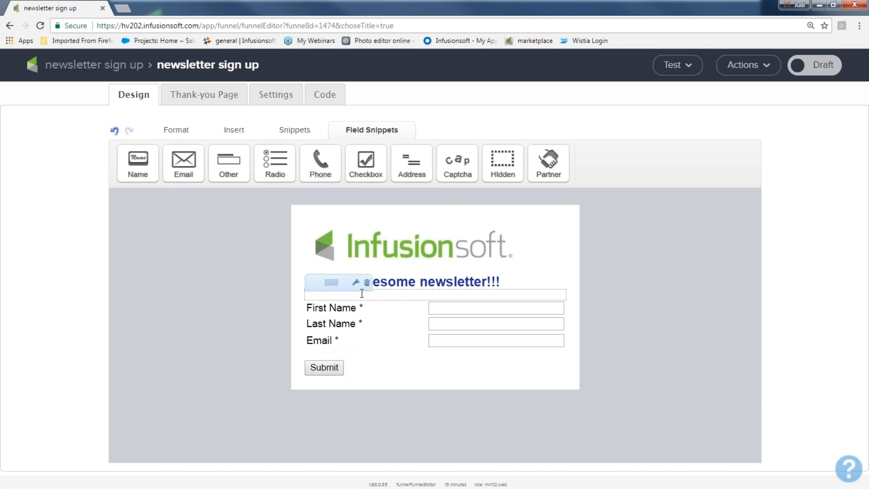
# Change the submit button's label from Submit to 'Get it now!!'.
pyautogui.click(336, 374)
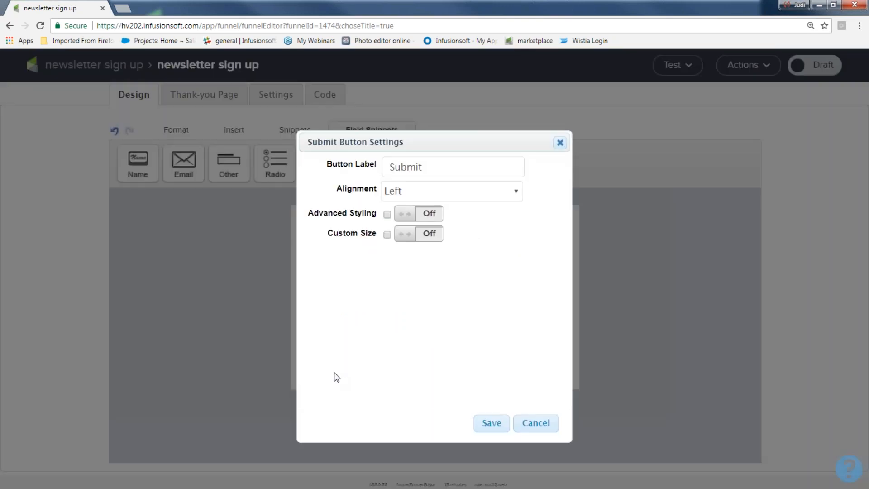
pyautogui.doubleClick(446, 162)
pyautogui.write('Get it now')
pyautogui.write('~~')
pyautogui.press('BackSpace')
pyautogui.press('BackSpace')
pyautogui.write('!!')
# Keep the button left-aligned and enable advanced styling with a cyan 38E8F background.
pyautogui.click(412, 193)
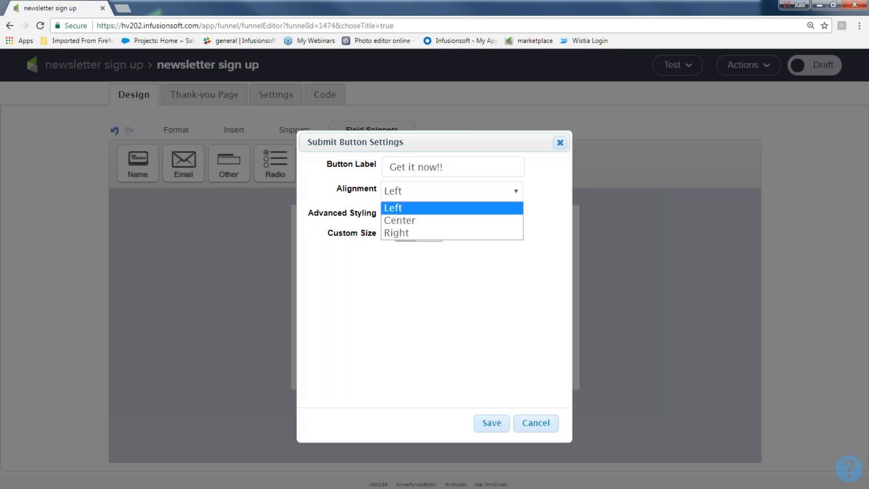
pyautogui.click(407, 208)
pyautogui.click(406, 216)
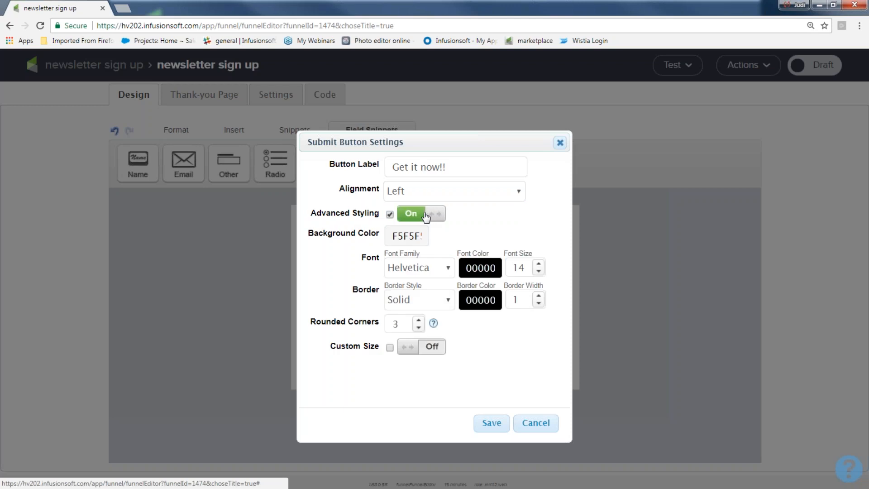
pyautogui.click(407, 236)
pyautogui.click(424, 270)
pyautogui.click(424, 266)
pyautogui.click(426, 277)
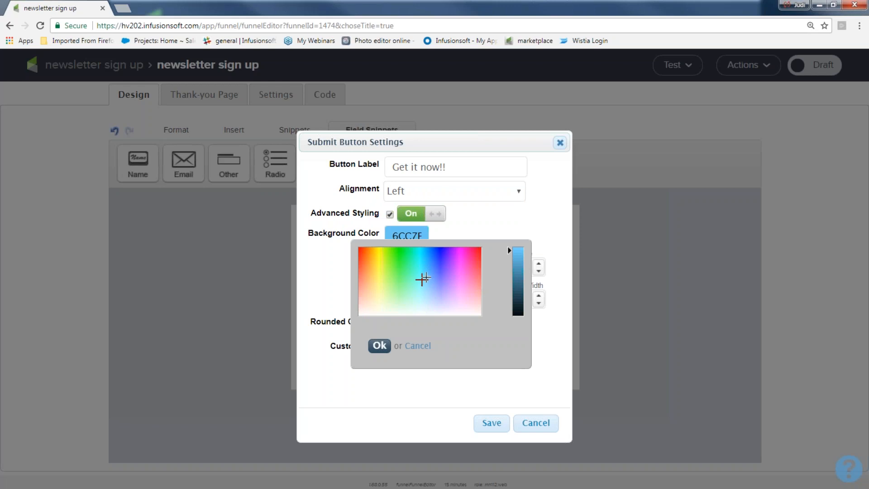
pyautogui.click(428, 264)
pyautogui.click(421, 263)
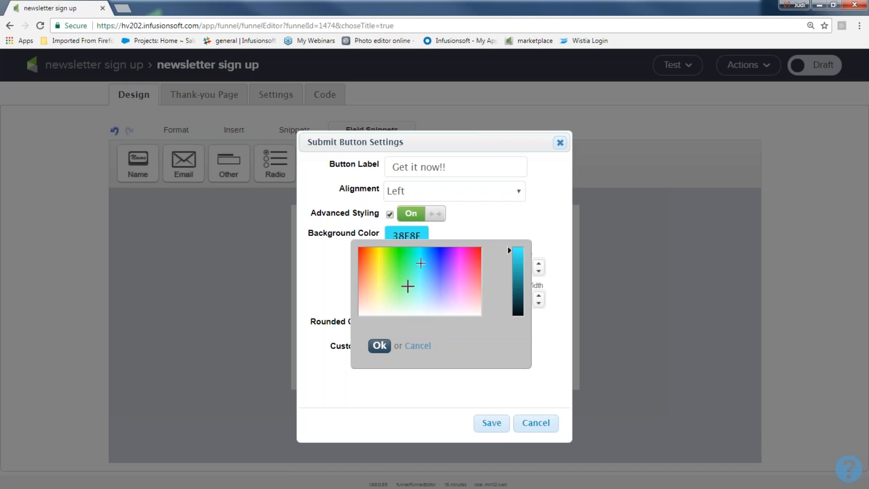
pyautogui.click(379, 345)
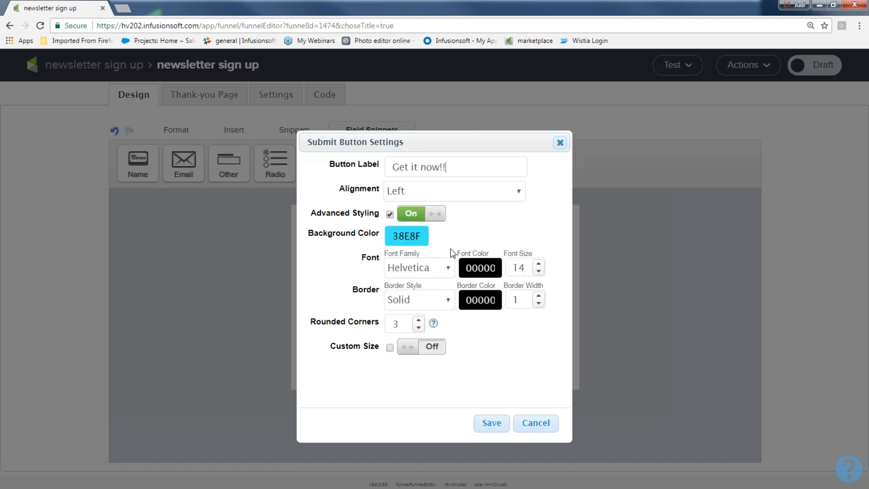
# Round the button corners to 4, enable a custom 150×26 size, and save.
pyautogui.click(419, 320)
pyautogui.click(426, 348)
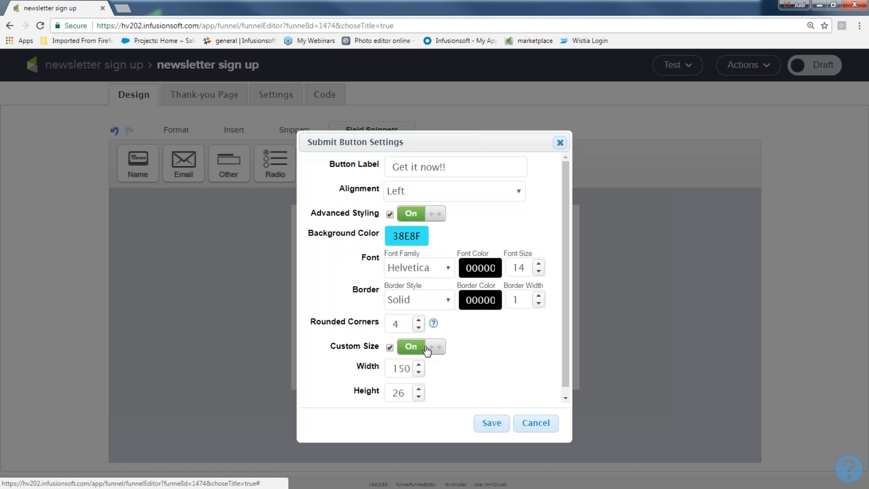
pyautogui.click(491, 423)
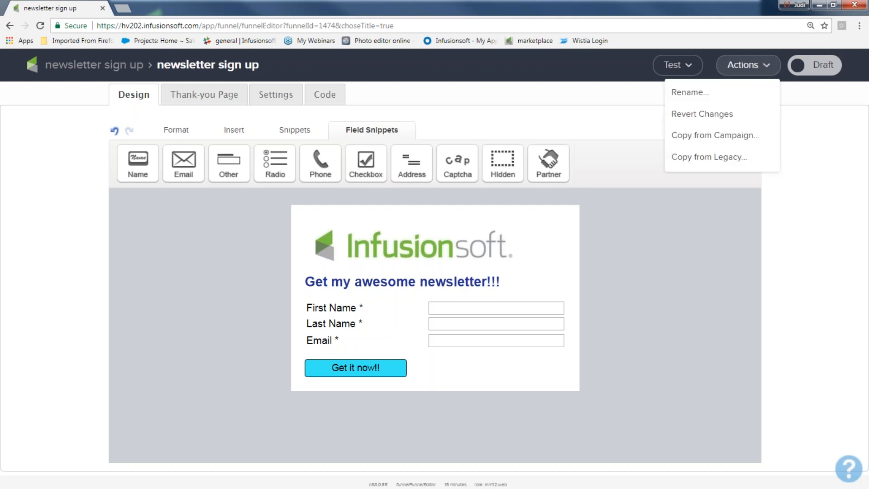
# Switch the newsletter sign-up form's status from Draft to Ready.
pyautogui.click(826, 66)
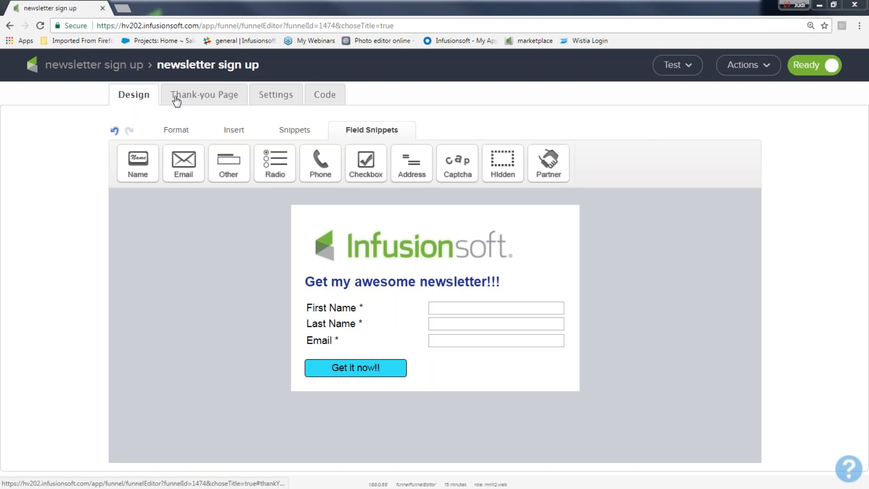
# Go to the Thank-you Page editor and open the greatcompany banner's image options.
pyautogui.click(207, 97)
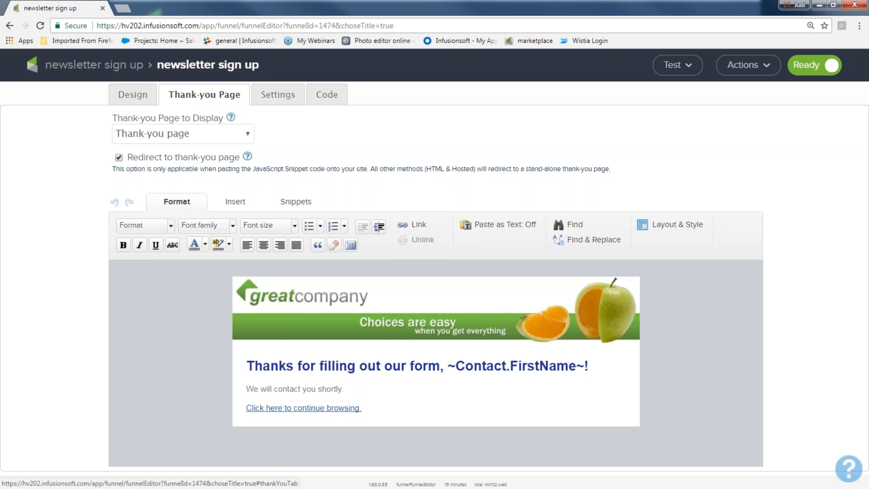
pyautogui.doubleClick(397, 308)
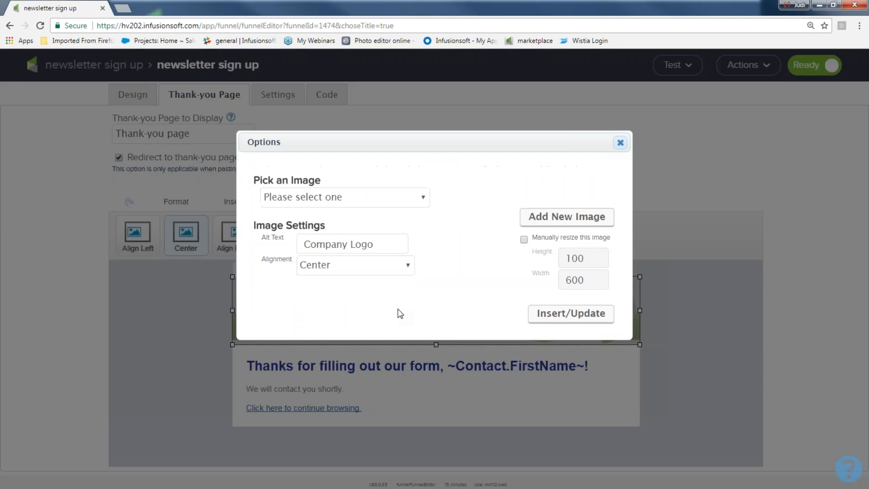
# Swap the thank-you page's greatcompany banner for the infusionsoft.png logo.
pyautogui.click(423, 198)
pyautogui.scroll(-10, 360, 336)
pyautogui.scroll(-1, 361, 336)
pyautogui.scroll(-3, 344, 361)
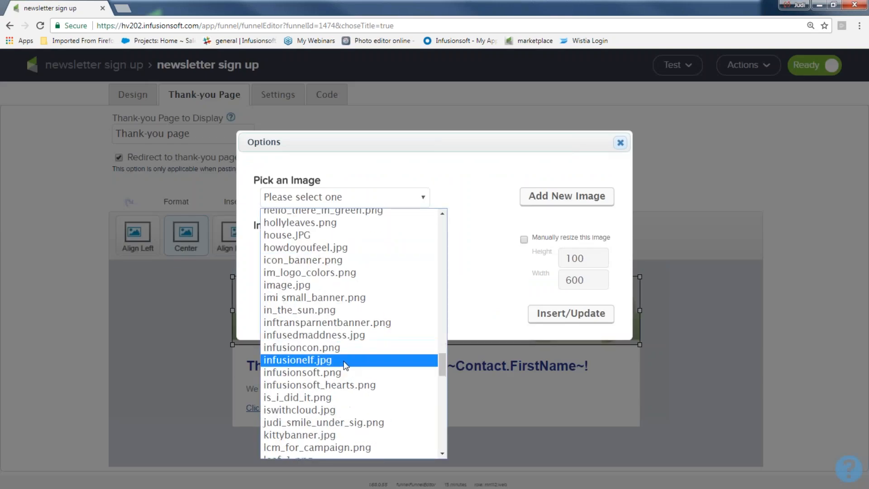
pyautogui.click(338, 371)
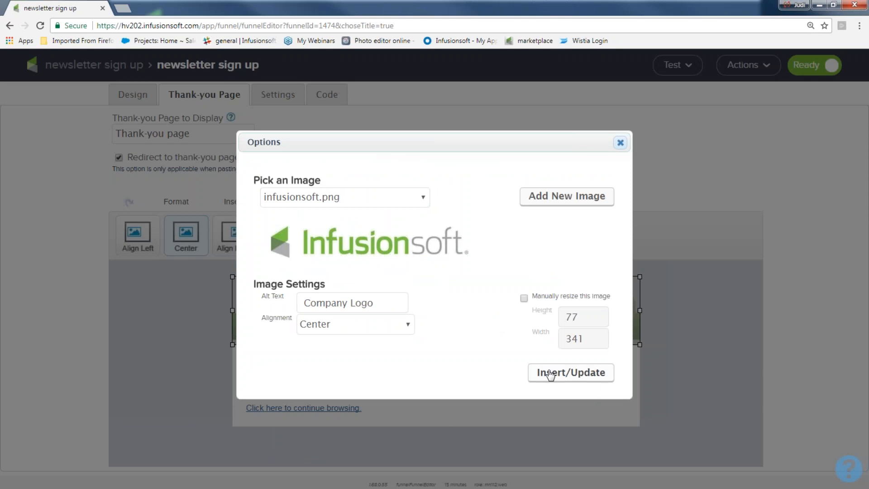
pyautogui.click(549, 373)
pyautogui.click(735, 339)
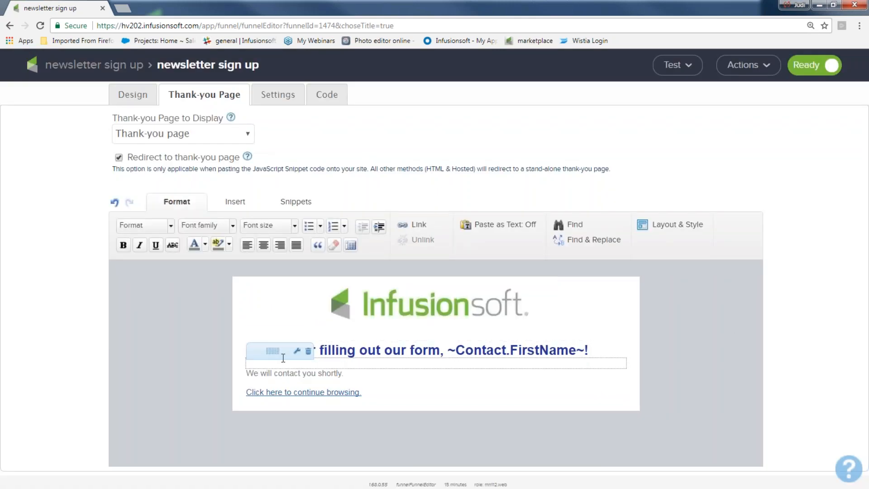
# Change the thank-you heading to 'You got it' and open Link Options for the continue-browsing line.
pyautogui.moveTo(246, 350); pyautogui.dragTo(441, 348)
pyautogui.write('You got it')
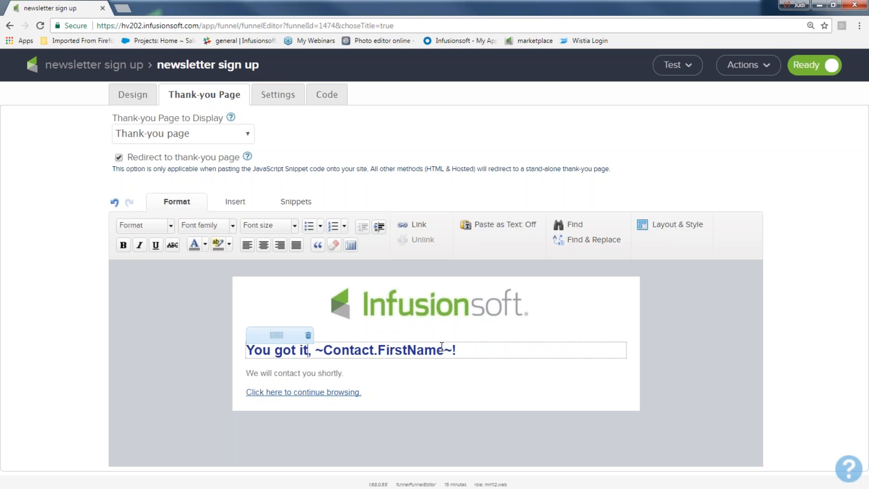
pyautogui.moveTo(344, 375); pyautogui.dragTo(236, 376)
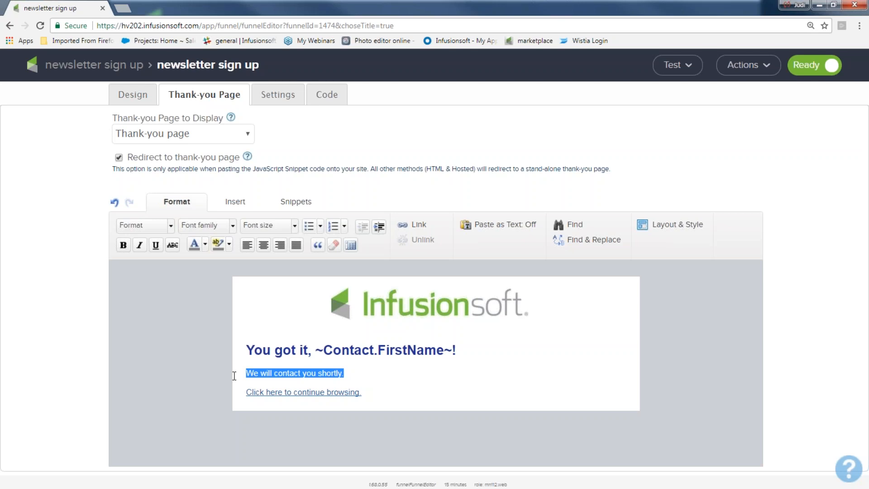
pyautogui.moveTo(409, 386); pyautogui.dragTo(234, 394)
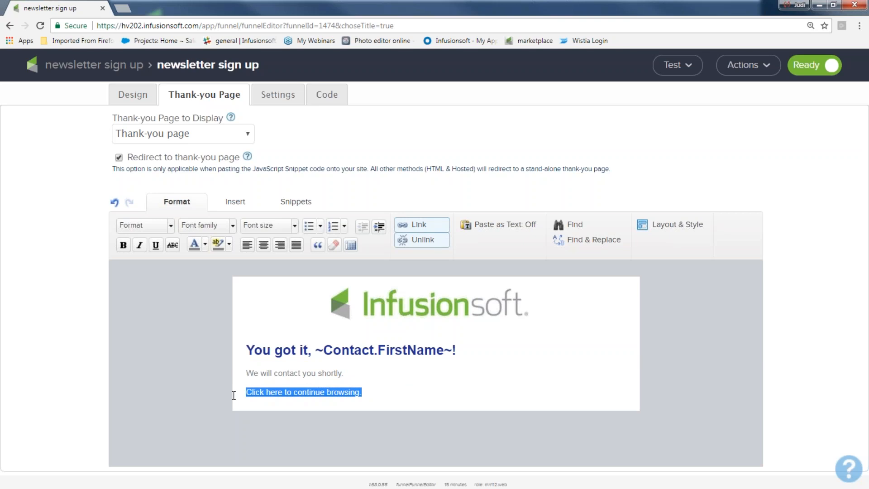
pyautogui.click(416, 226)
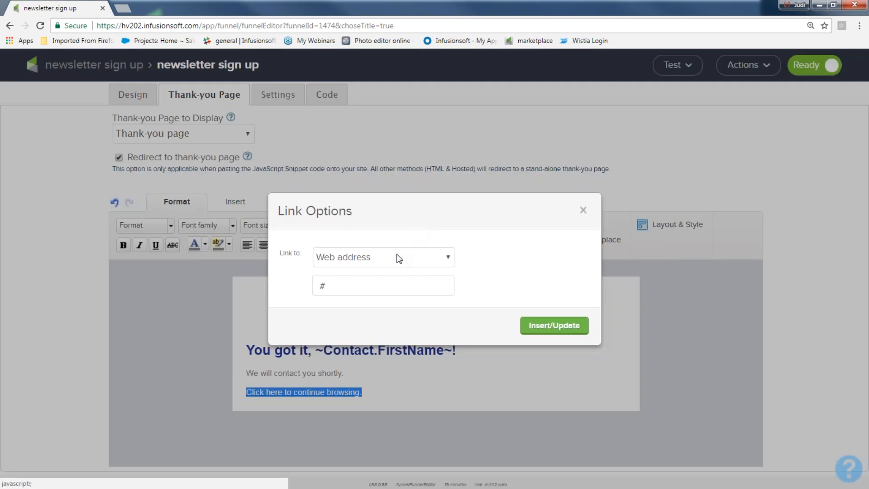
pyautogui.press('BackSpace')
pyautogui.write('wwwlin')
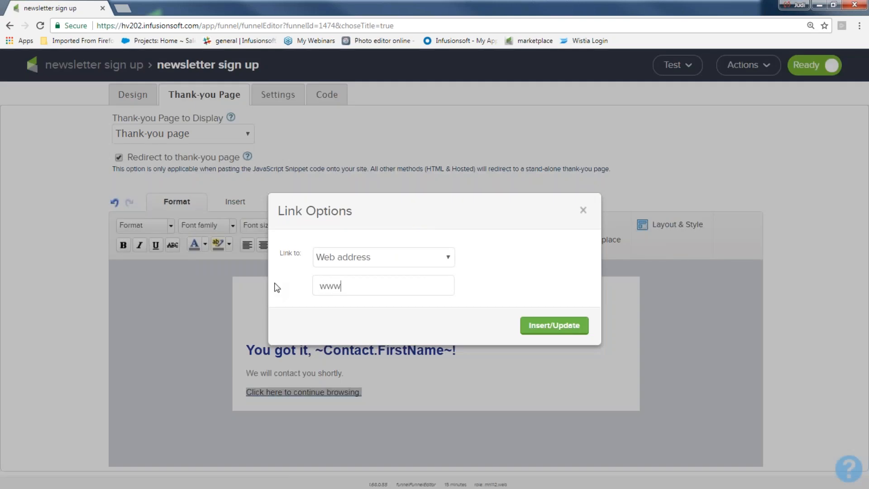
pyautogui.press('BackSpace')
pyautogui.press('BackSpace')
pyautogui.press('BackSpace')
pyautogui.write('.')
pyautogui.press('BackSpace')
pyautogui.write('.infusionsoft.com')
pyautogui.click(538, 330)
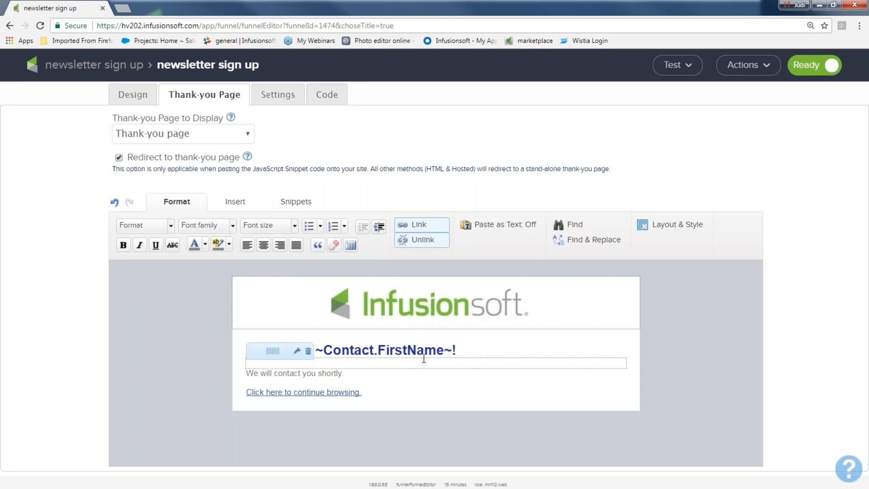
pyautogui.click(277, 98)
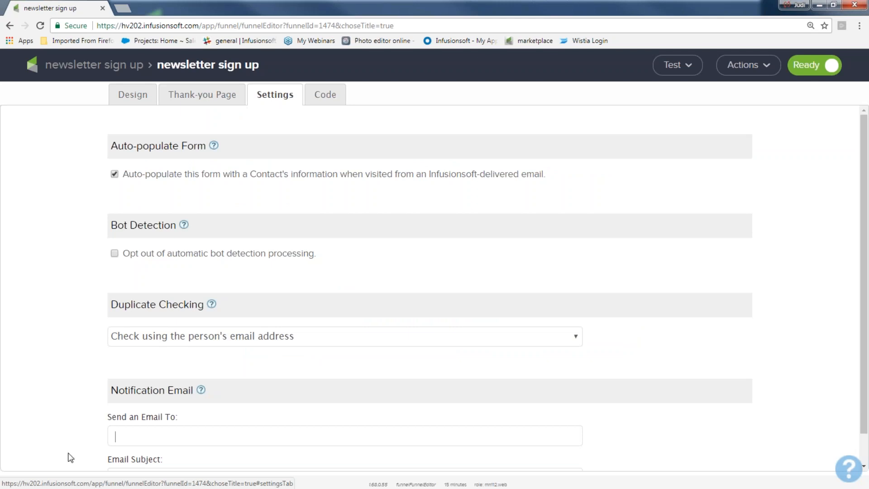
# Enter 'email address here,' as the notification email recipient and select 'Notification:' in the subject.
pyautogui.scroll(-1, 434, 290)
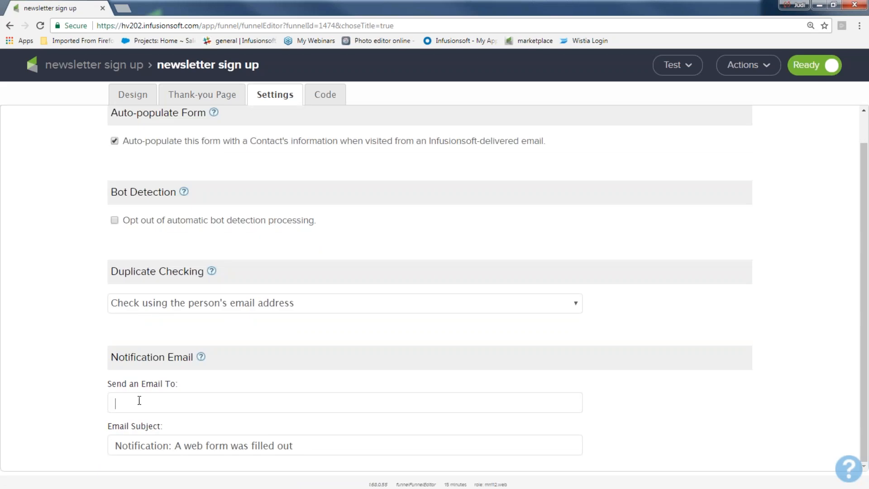
pyautogui.write('email address here,')
pyautogui.moveTo(217, 402); pyautogui.dragTo(110, 403)
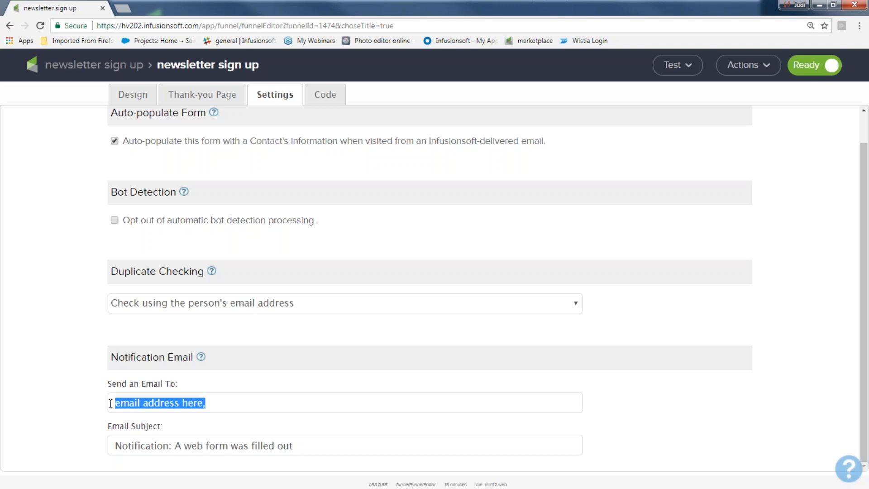
pyautogui.moveTo(172, 445); pyautogui.dragTo(114, 448)
# Append 'for my awesome newsletter...yipppeee' to the notification subject, clear the recipient, and open Code.
pyautogui.click(324, 451)
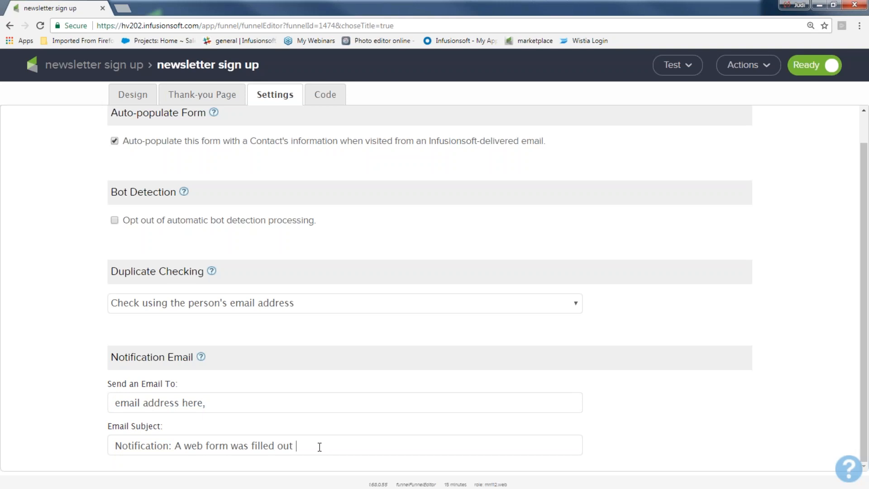
pyautogui.write('for my awesome newsletter.')
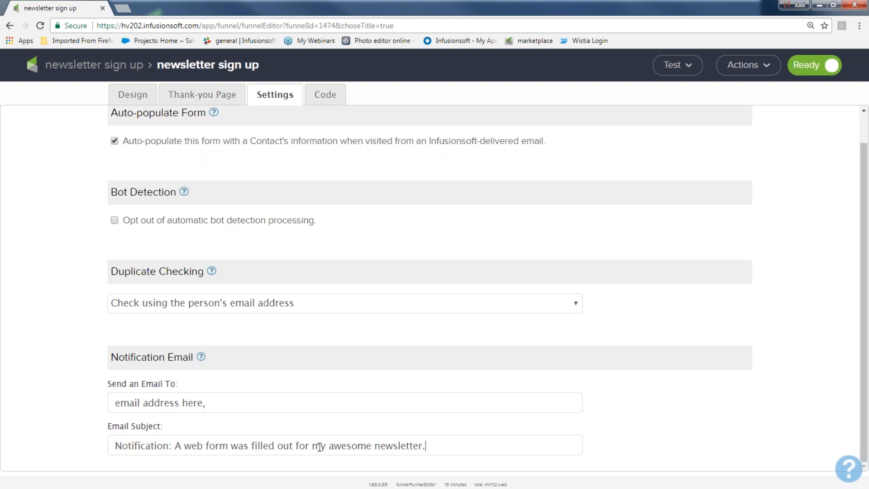
pyautogui.write('..yipppeee')
pyautogui.moveTo(218, 410); pyautogui.dragTo(81, 404)
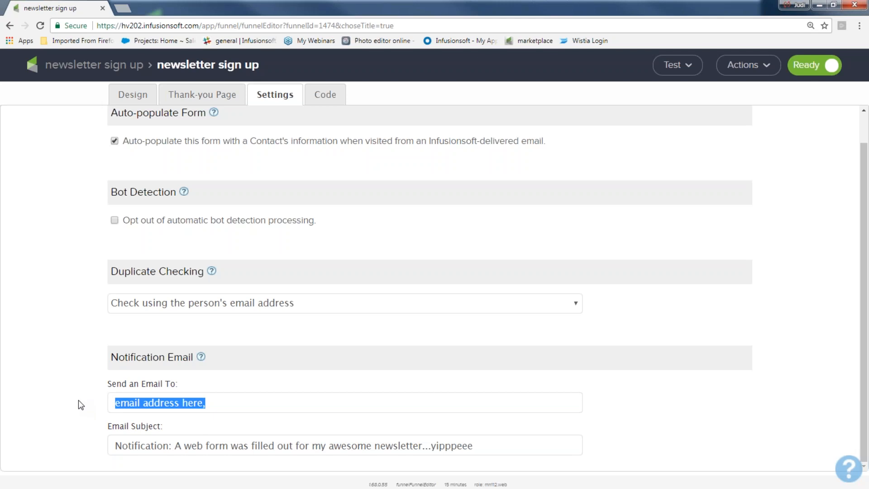
pyautogui.press('BackSpace')
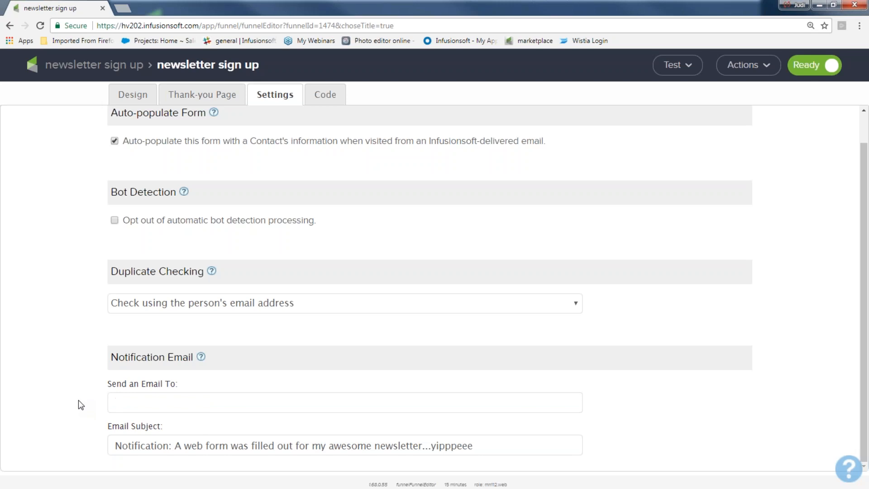
pyautogui.click(326, 103)
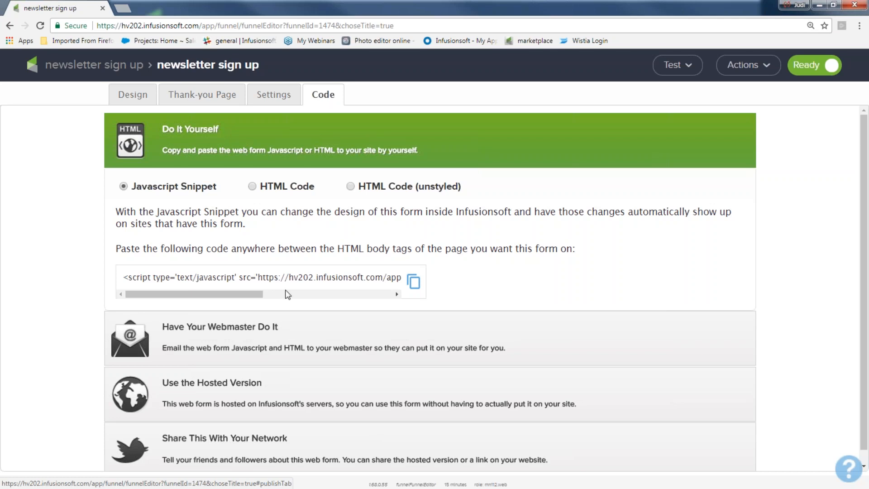
# Leave the webmaster e-mail field empty and expand the Do It Yourself Javascript snippet.
pyautogui.click(226, 335)
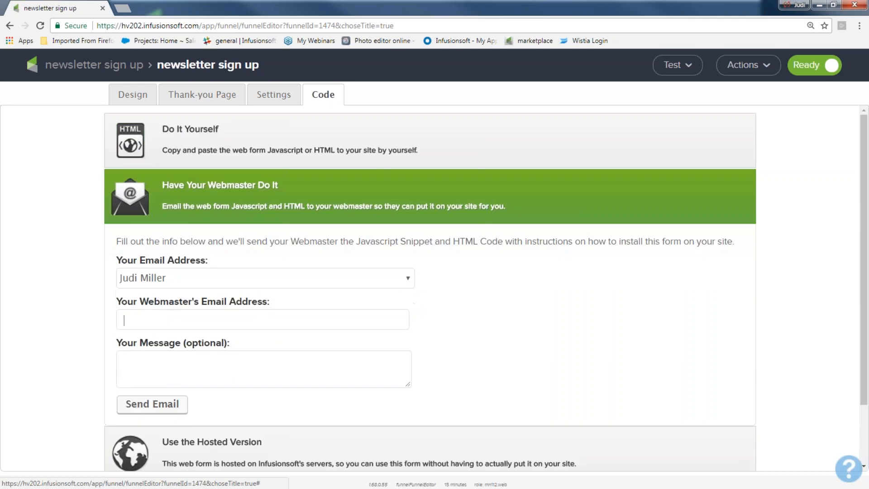
pyautogui.write('email address here')
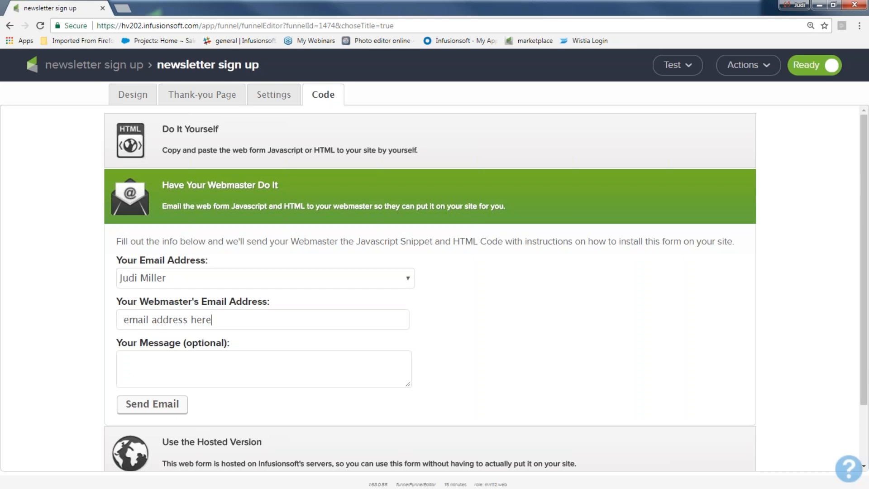
pyautogui.moveTo(215, 317); pyautogui.dragTo(73, 324)
pyautogui.press('BackSpace')
pyautogui.click(201, 132)
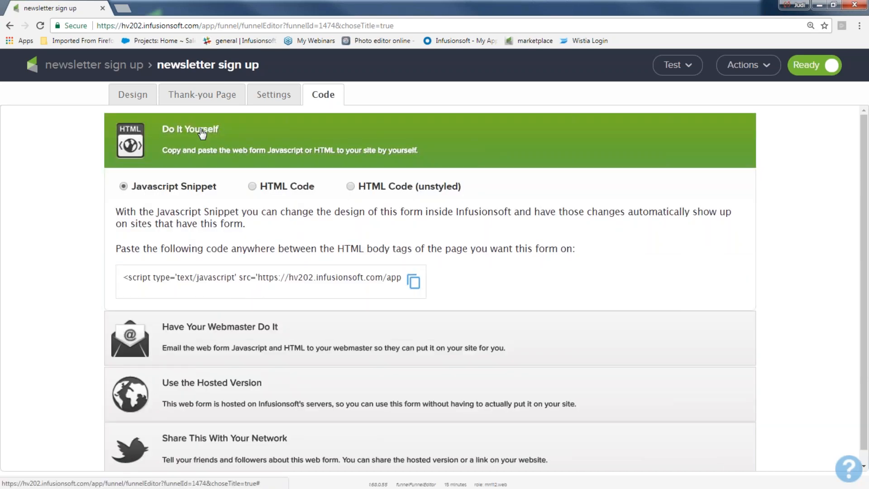
# Select the newsletter sign up form's entire Javascript snippet script tag for copying.
pyautogui.moveTo(125, 278); pyautogui.dragTo(401, 278)
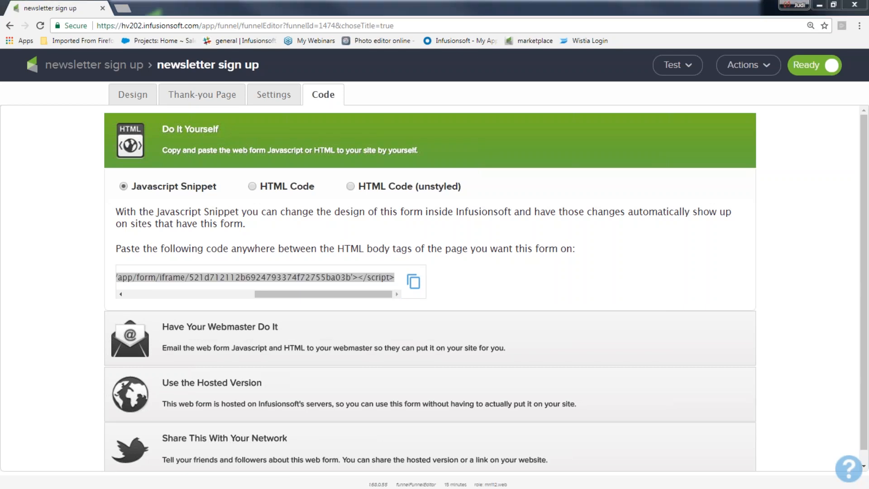
pyautogui.moveTo(176, 168)
pyautogui.mouseDown()
pyautogui.moveTo(127, 175)
pyautogui.moveTo(108, 188)
pyautogui.moveTo(181, 199)
pyautogui.moveTo(214, 174)
pyautogui.moveTo(166, 171)
pyautogui.mouseUp()
pyautogui.moveTo(296, 171)
pyautogui.mouseDown()
pyautogui.moveTo(248, 173)
pyautogui.moveTo(268, 195)
pyautogui.moveTo(321, 184)
pyautogui.moveTo(301, 170)
pyautogui.moveTo(289, 175)
pyautogui.mouseUp()
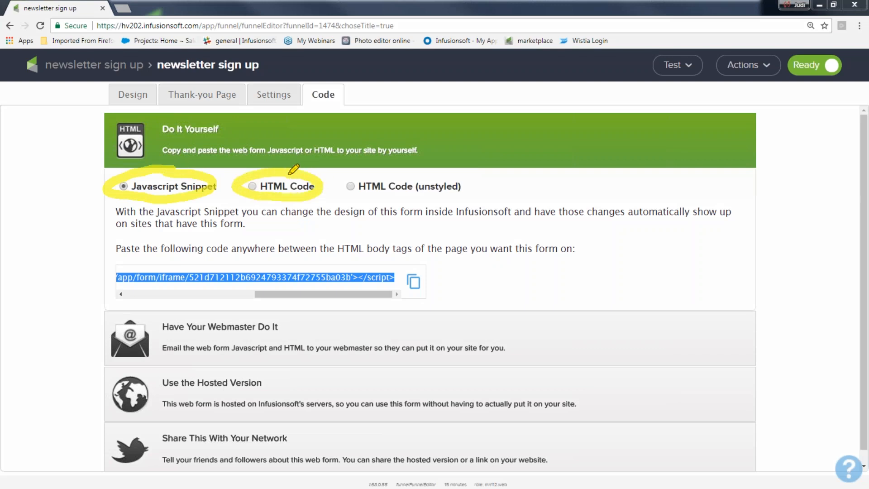
pyautogui.moveTo(84, 147)
pyautogui.mouseDown()
pyautogui.moveTo(88, 194)
pyautogui.moveTo(212, 206)
pyautogui.moveTo(89, 161)
pyautogui.mouseUp()
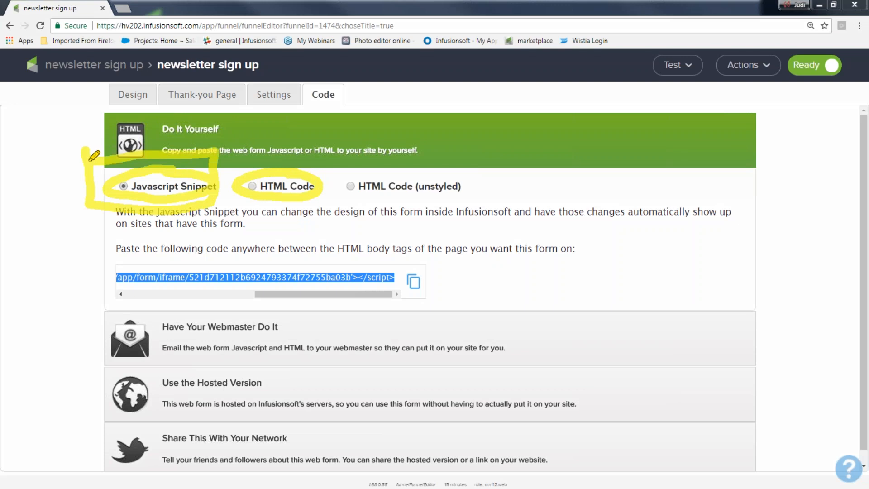
pyautogui.click(34, 160)
pyautogui.click(46, 160)
pyautogui.moveTo(28, 172)
pyautogui.mouseDown()
pyautogui.moveTo(69, 181)
pyautogui.moveTo(68, 172)
pyautogui.mouseUp()
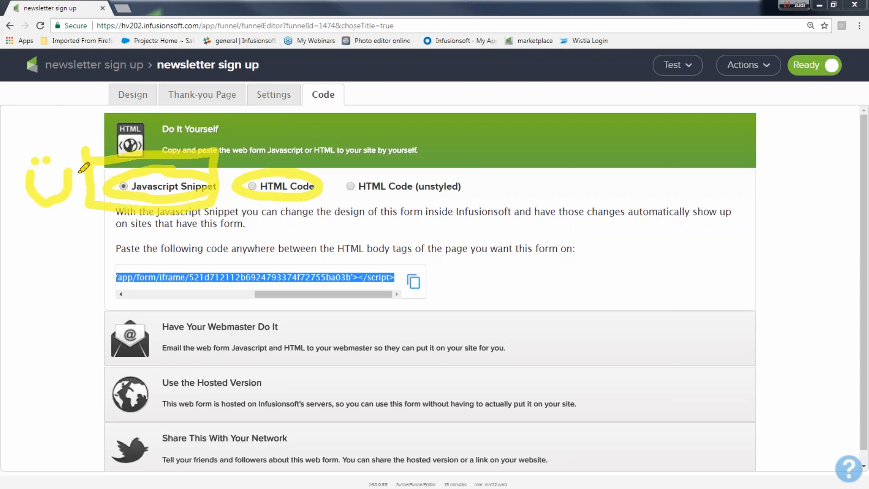
pyautogui.moveTo(229, 139)
pyautogui.mouseDown()
pyautogui.moveTo(230, 207)
pyautogui.moveTo(324, 199)
pyautogui.moveTo(324, 141)
pyautogui.moveTo(237, 139)
pyautogui.mouseUp()
pyautogui.moveTo(320, 158)
pyautogui.mouseDown()
pyautogui.moveTo(457, 118)
pyautogui.moveTo(498, 138)
pyautogui.moveTo(486, 152)
pyautogui.moveTo(462, 151)
pyautogui.mouseUp()
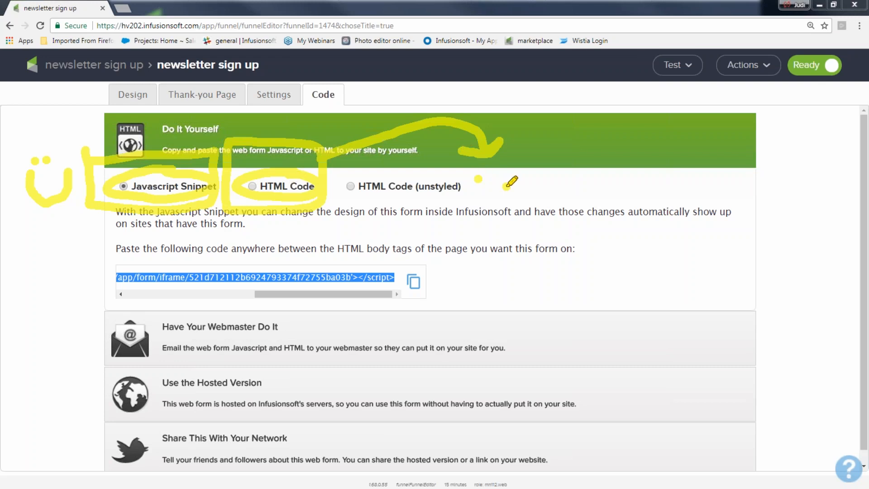
pyautogui.moveTo(471, 198)
pyautogui.mouseDown()
pyautogui.moveTo(485, 196)
pyautogui.moveTo(487, 207)
pyautogui.mouseUp()
pyautogui.moveTo(466, 171)
pyautogui.mouseDown()
pyautogui.moveTo(529, 202)
pyautogui.moveTo(456, 181)
pyautogui.moveTo(460, 166)
pyautogui.mouseUp()
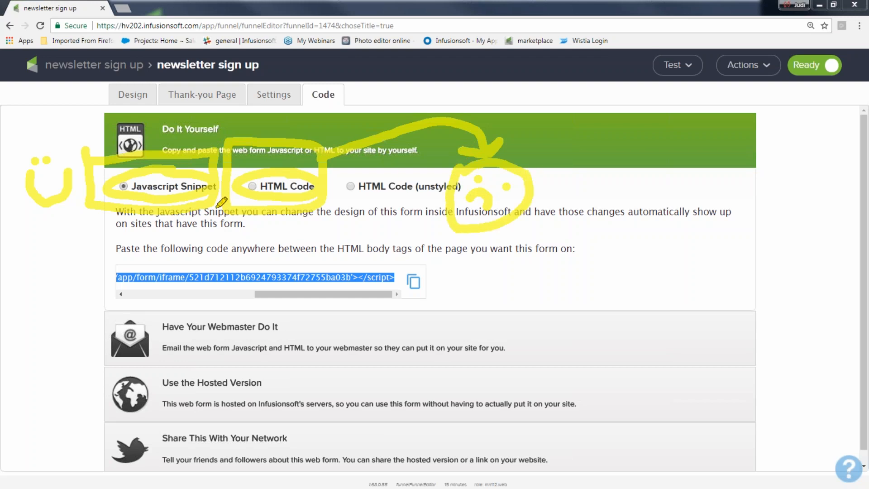
pyautogui.moveTo(116, 248); pyautogui.dragTo(128, 229)
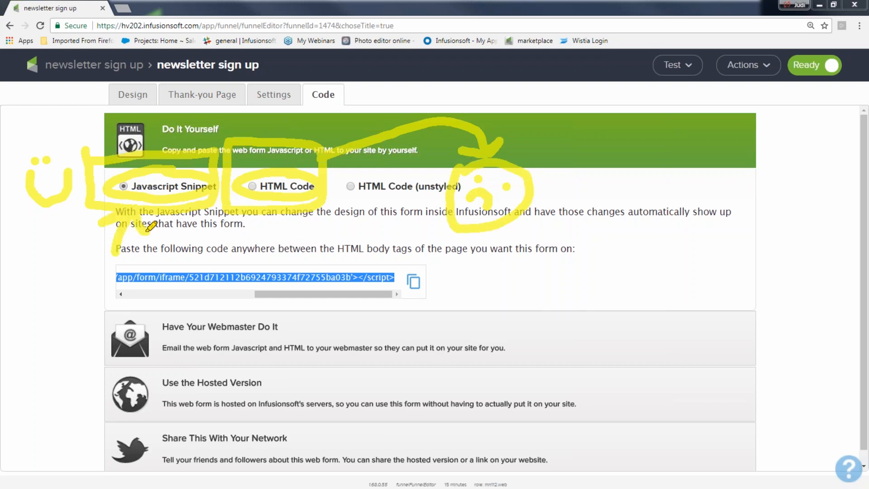
pyautogui.moveTo(23, 254)
pyautogui.mouseDown()
pyautogui.moveTo(45, 285)
pyautogui.moveTo(74, 281)
pyautogui.moveTo(32, 260)
pyautogui.mouseUp()
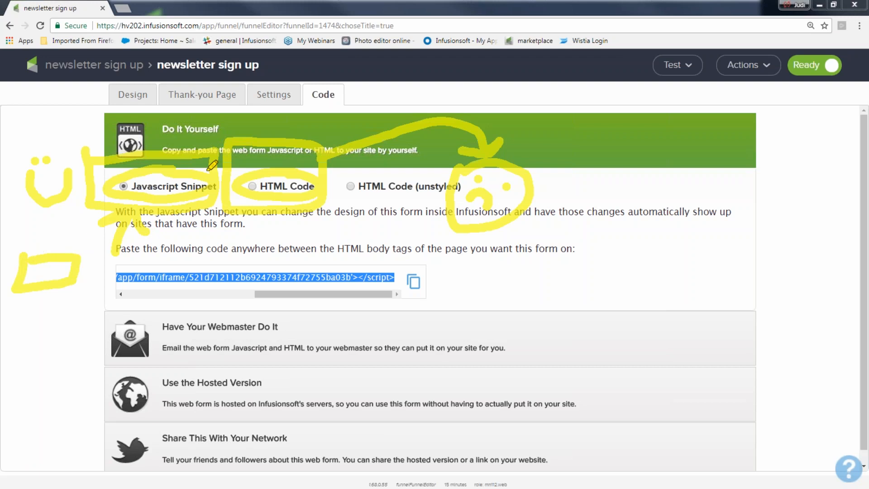
pyautogui.moveTo(227, 134)
pyautogui.mouseDown()
pyautogui.moveTo(208, 206)
pyautogui.moveTo(314, 133)
pyautogui.moveTo(229, 122)
pyautogui.moveTo(144, 194)
pyautogui.moveTo(76, 224)
pyautogui.mouseUp()
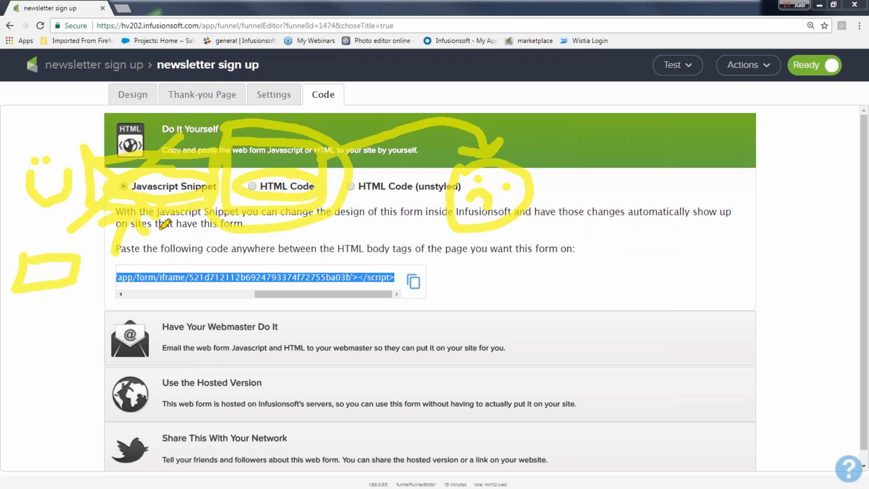
pyautogui.press('Escape')
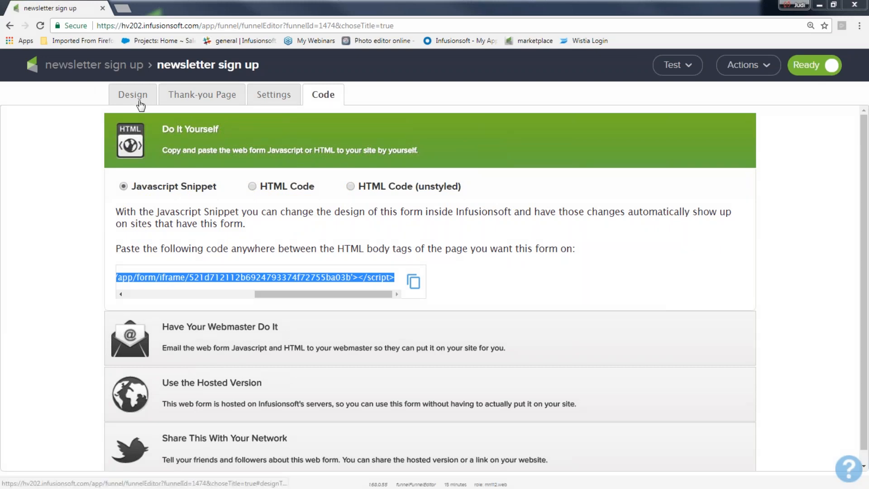
# Reveal the form's hosted version links and review the Web Form URL and Pretty URL.
pyautogui.click(41, 282)
pyautogui.scroll(-1, 44, 283)
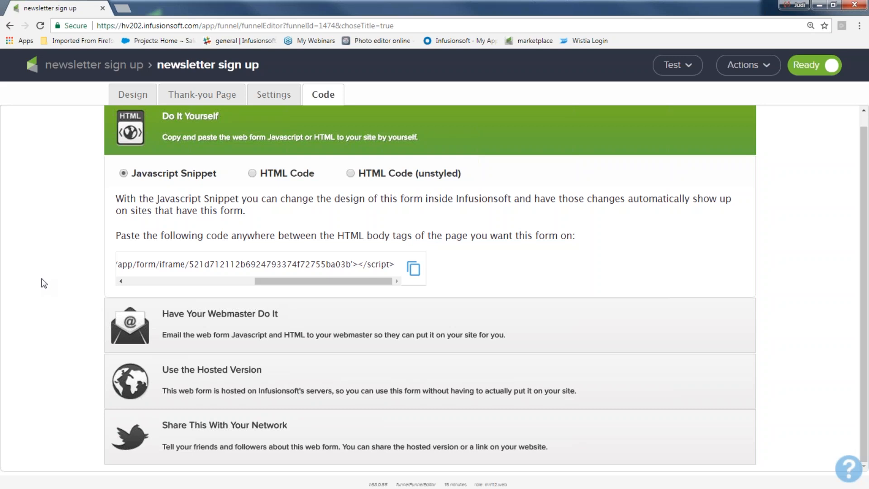
pyautogui.click(211, 373)
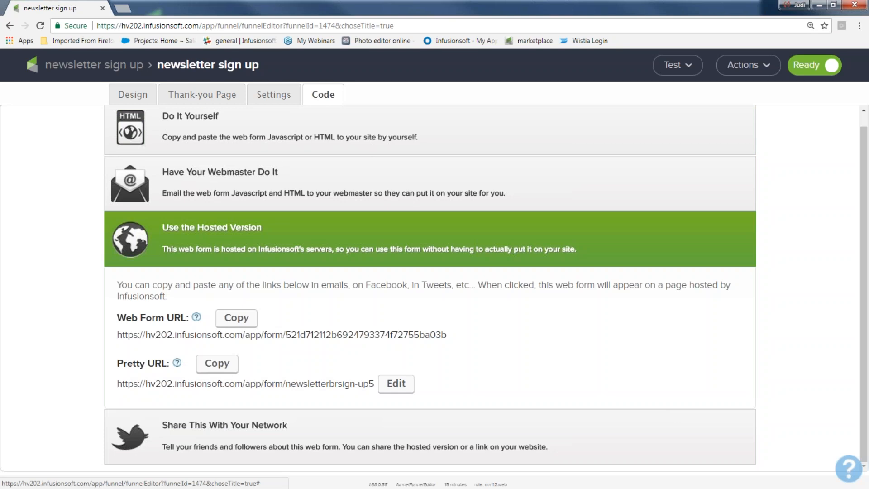
pyautogui.moveTo(111, 393); pyautogui.dragTo(362, 389)
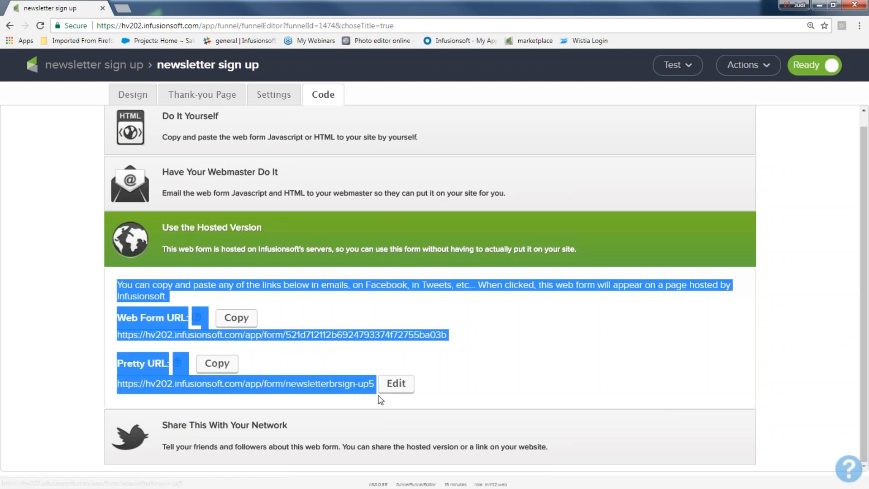
pyautogui.click(439, 388)
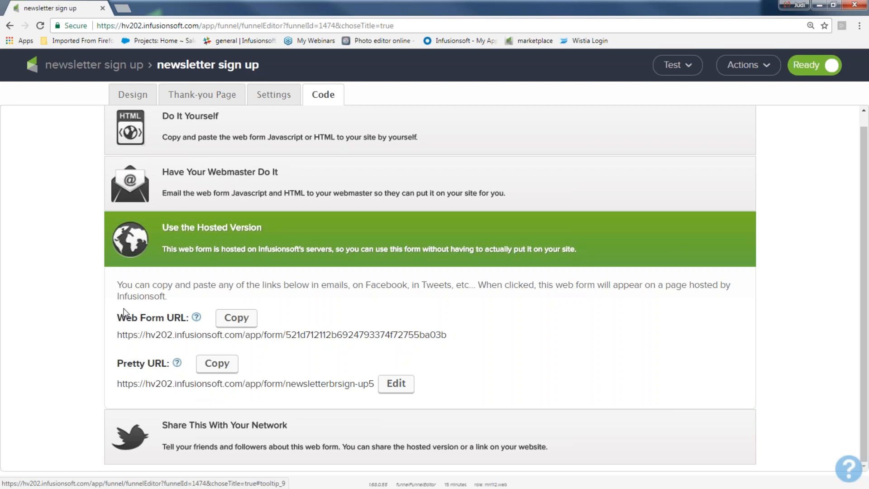
pyautogui.moveTo(117, 284); pyautogui.dragTo(186, 316)
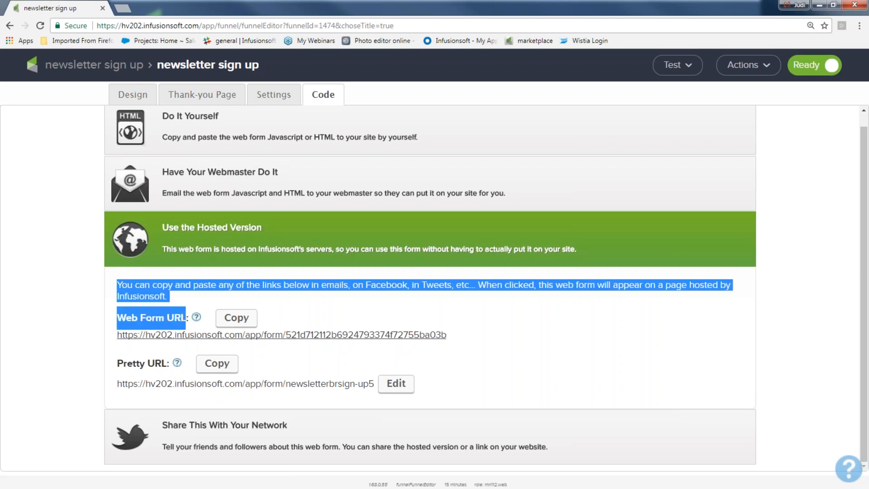
pyautogui.moveTo(117, 363); pyautogui.dragTo(164, 358)
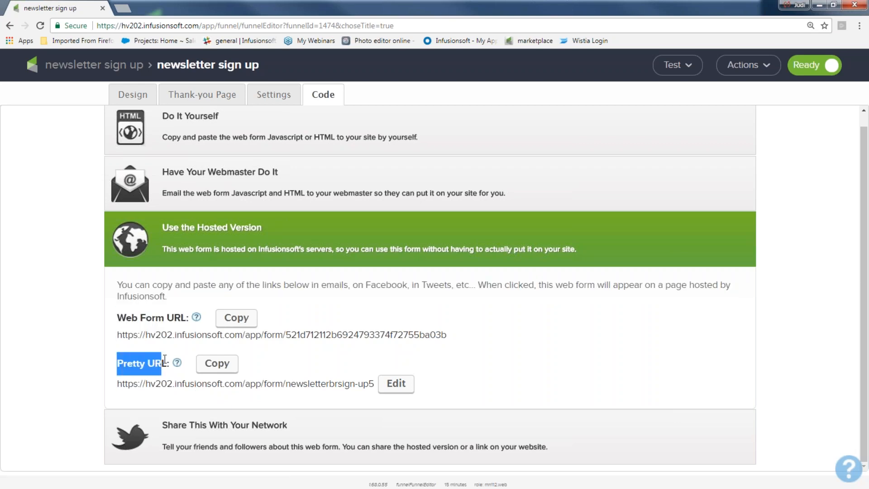
# Change the Pretty URL slug to 'newslettersign-up yippee' and show the social sharing options.
pyautogui.click(402, 385)
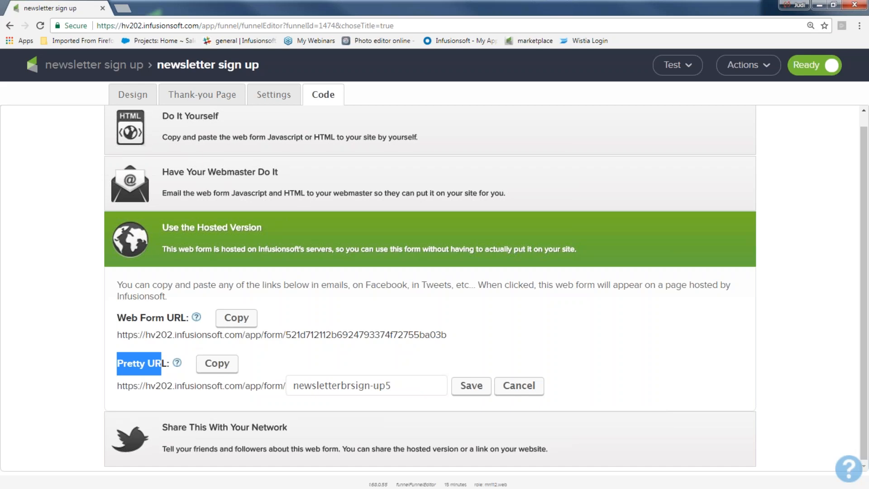
pyautogui.click(403, 385)
pyautogui.press('BackSpace')
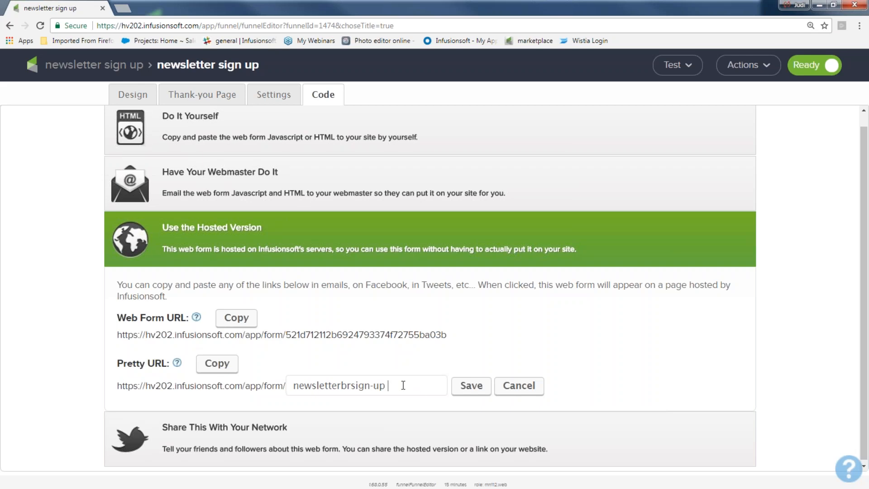
pyautogui.write('yipbee')
pyautogui.click(350, 385)
pyautogui.press('BackSpace')
pyautogui.press('BackSpace')
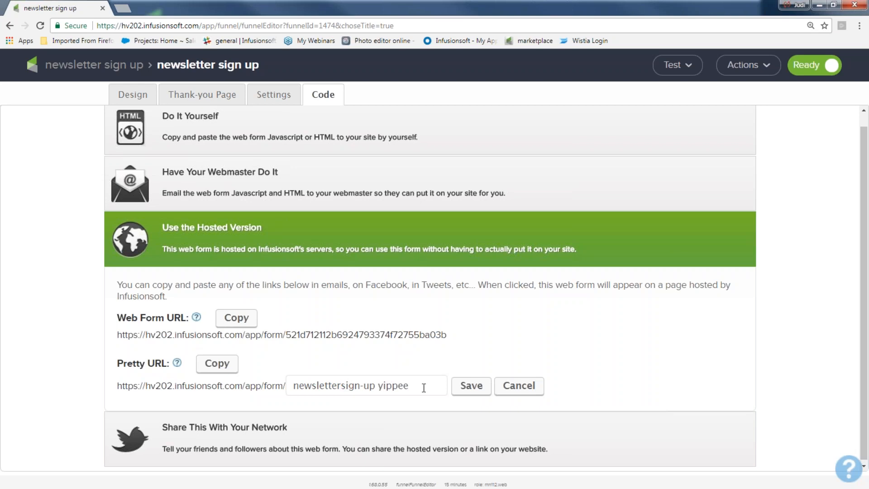
pyautogui.hotkey('ctrl', 'a')
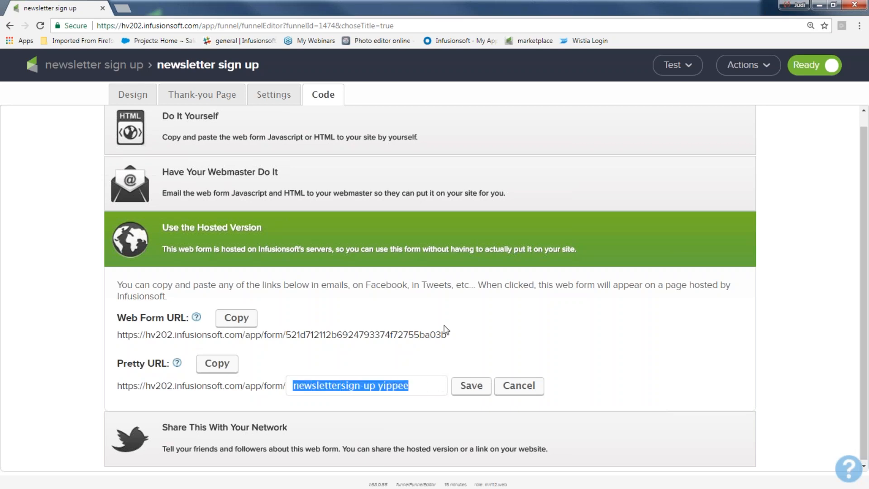
pyautogui.moveTo(446, 335); pyautogui.dragTo(413, 337)
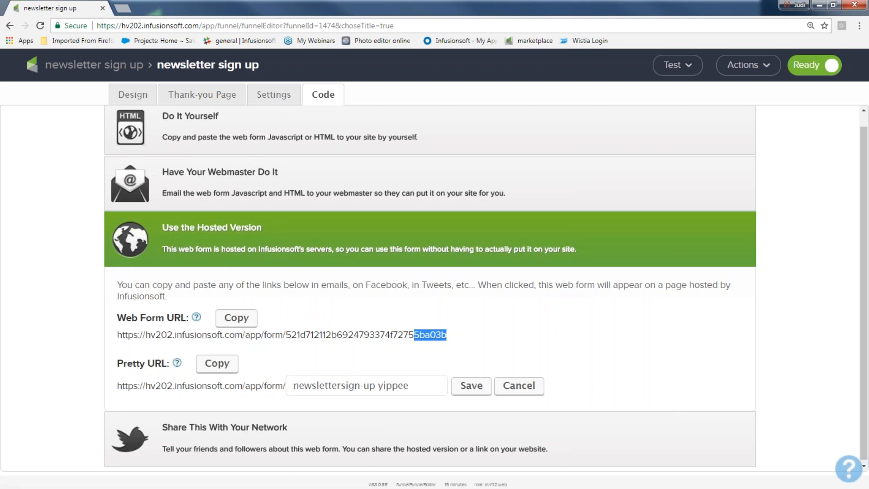
pyautogui.click(219, 436)
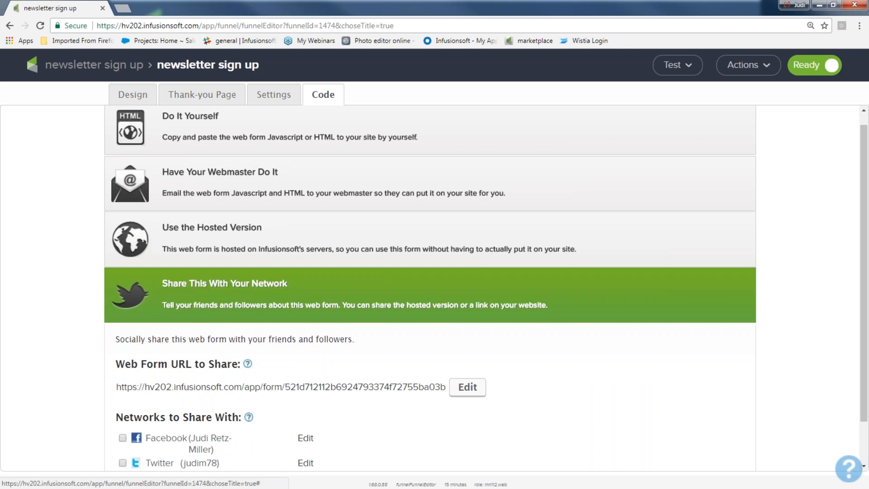
# Toggle the hosted version and sharing panels, then return to the newsletter sign up campaign canvas.
pyautogui.click(181, 285)
pyautogui.click(183, 247)
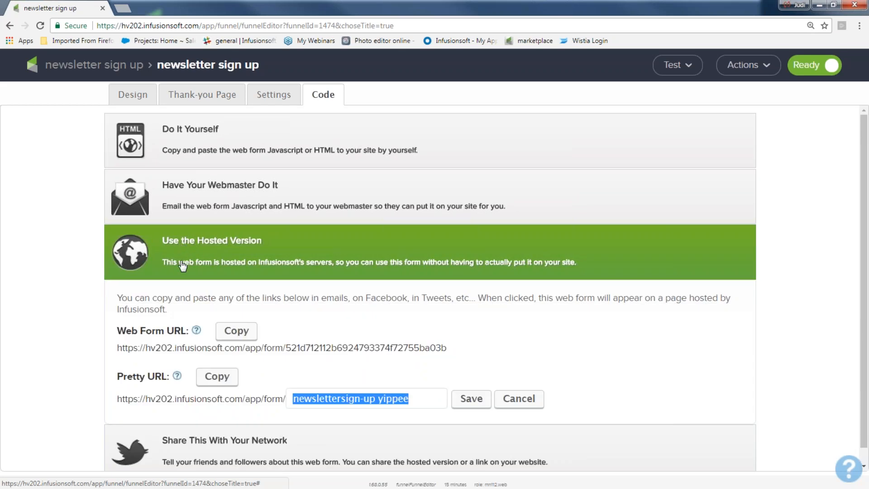
pyautogui.click(180, 448)
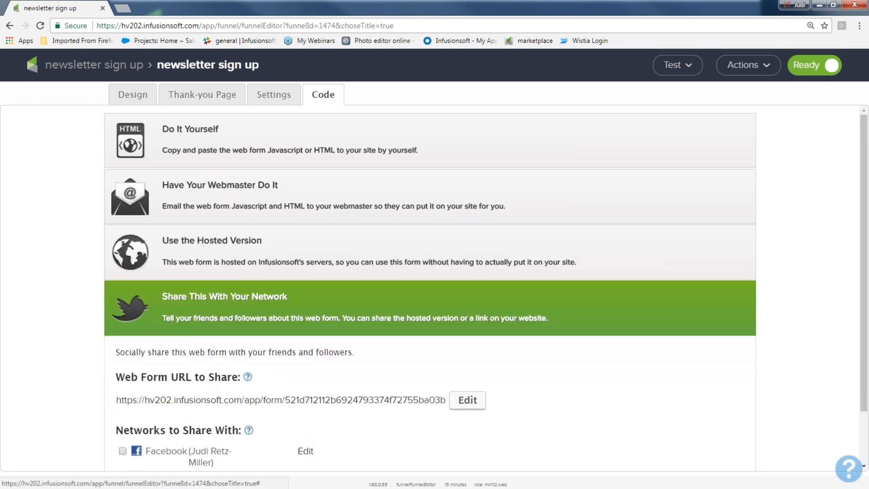
pyautogui.scroll(-1, 132, 452)
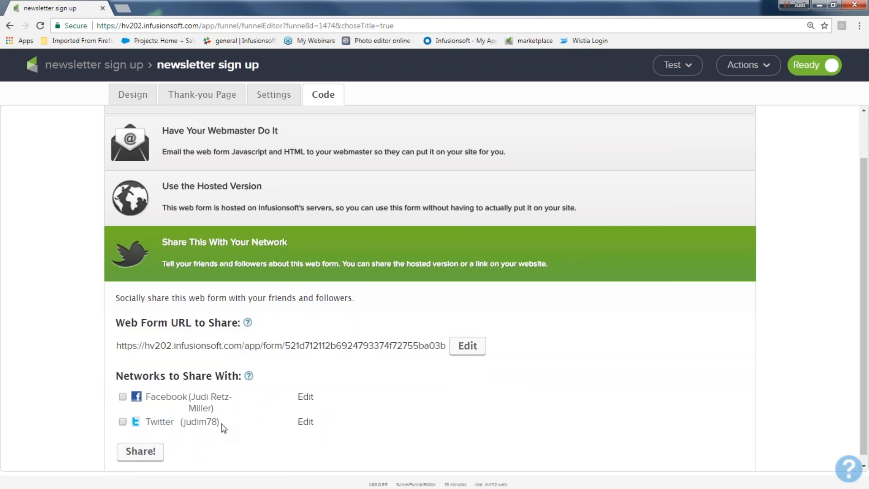
pyautogui.click(90, 67)
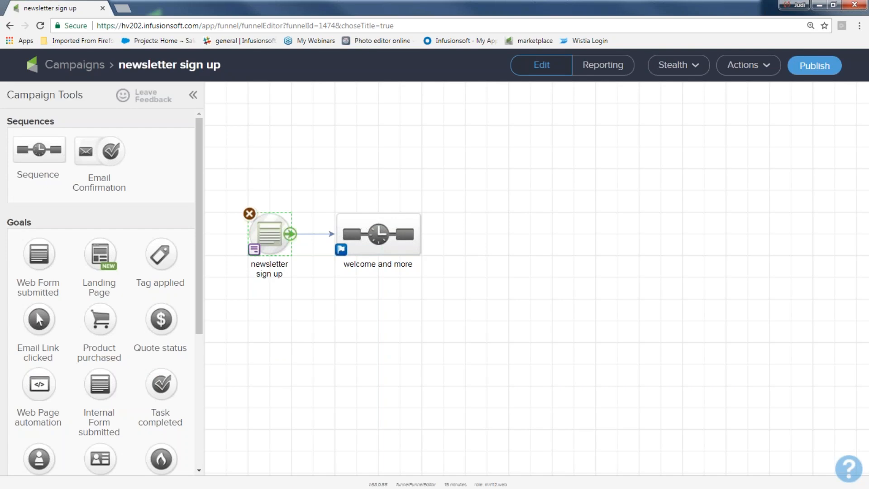
# Open the 'welcome and more' sequence from the campaign canvas for editing.
pyautogui.moveTo(213, 179); pyautogui.dragTo(298, 307)
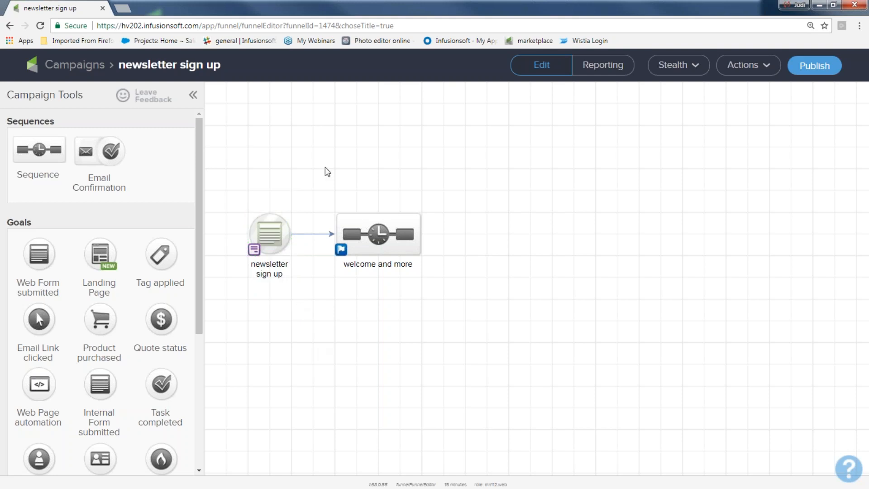
pyautogui.moveTo(323, 164); pyautogui.dragTo(437, 292)
pyautogui.moveTo(267, 231)
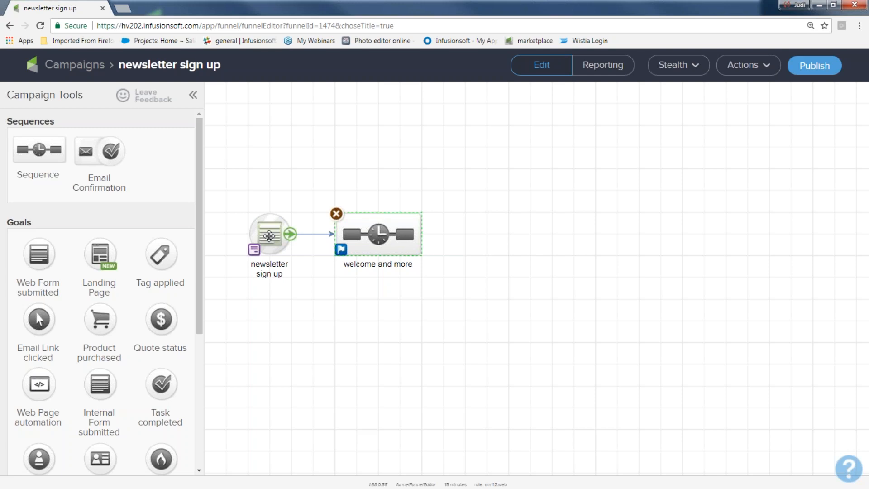
pyautogui.moveTo(380, 234)
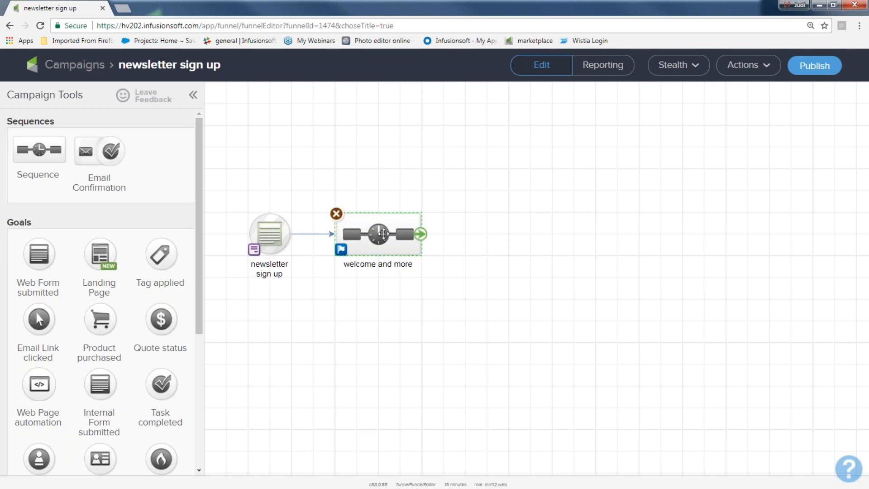
pyautogui.doubleClick(380, 233)
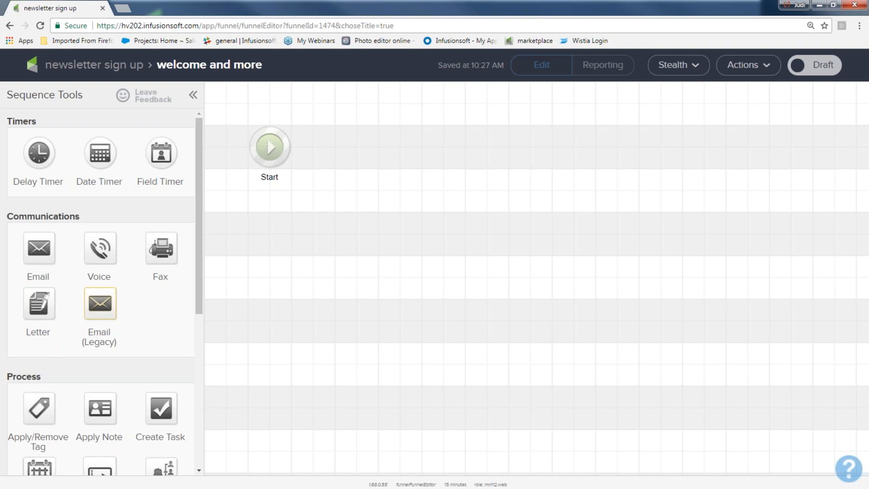
# Add a tag step after Start applying a new 'Newsletter sign up' tag with no category.
pyautogui.moveTo(46, 377); pyautogui.dragTo(8, 377)
pyautogui.moveTo(39, 408); pyautogui.dragTo(353, 144)
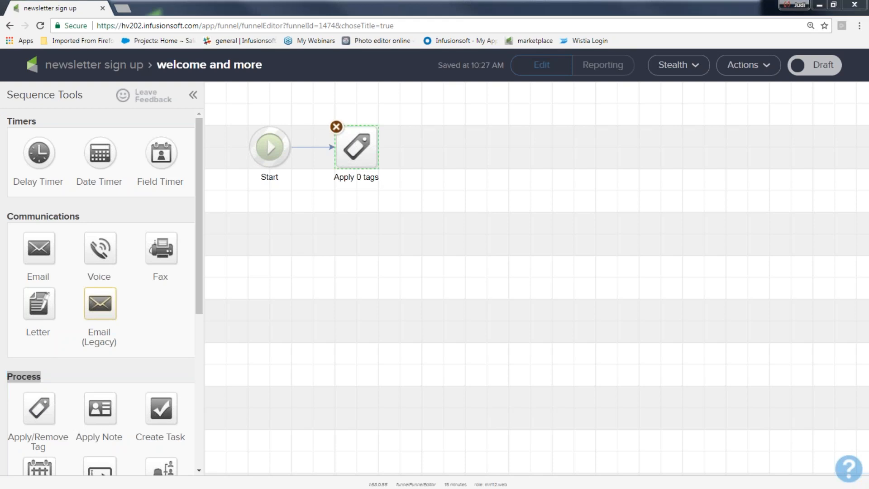
pyautogui.click(358, 148)
pyautogui.doubleClick(358, 148)
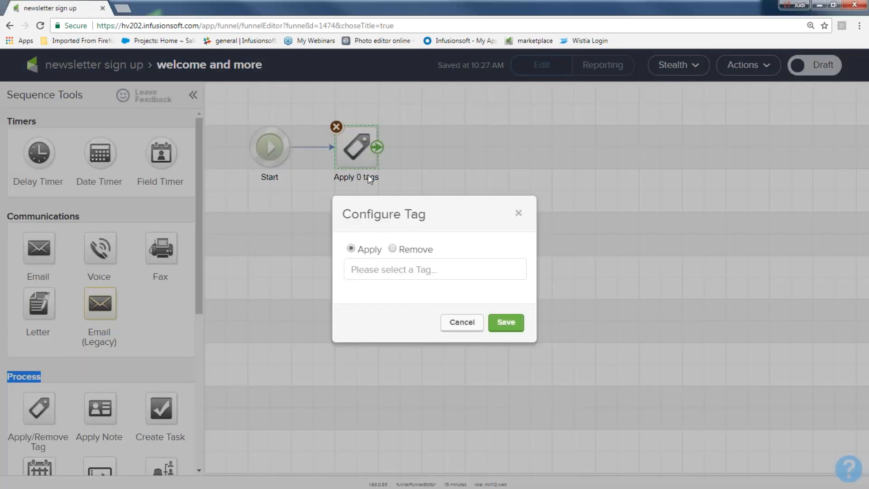
pyautogui.click(421, 271)
pyautogui.write('N')
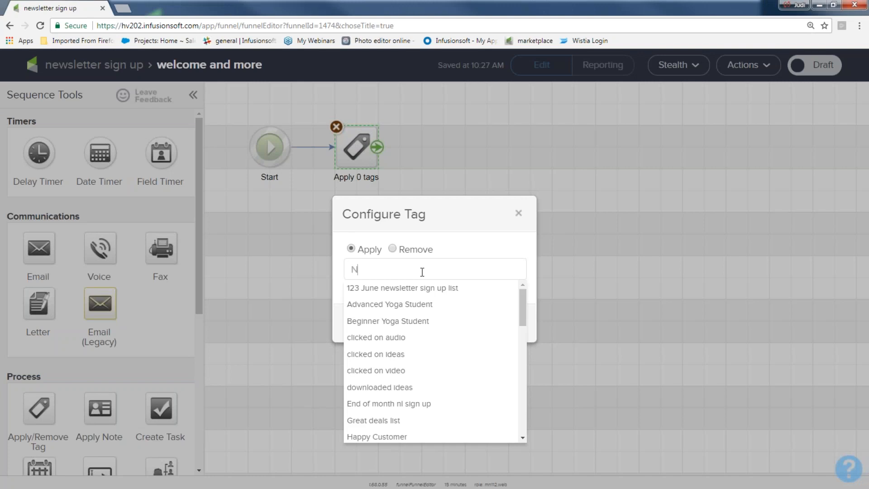
pyautogui.write('ewsletter sign up')
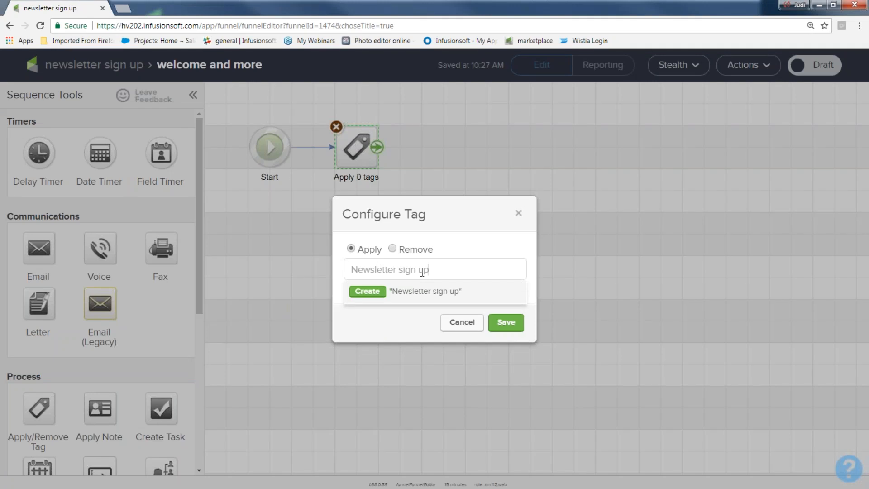
pyautogui.click(374, 291)
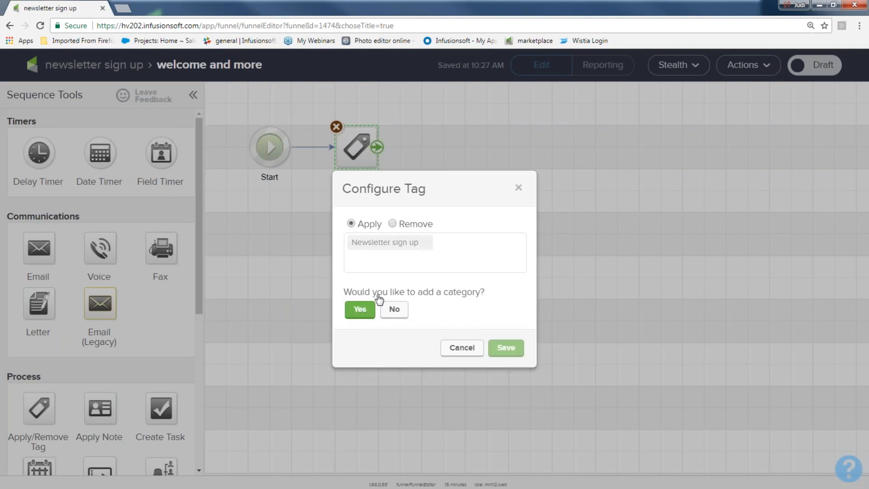
pyautogui.click(392, 310)
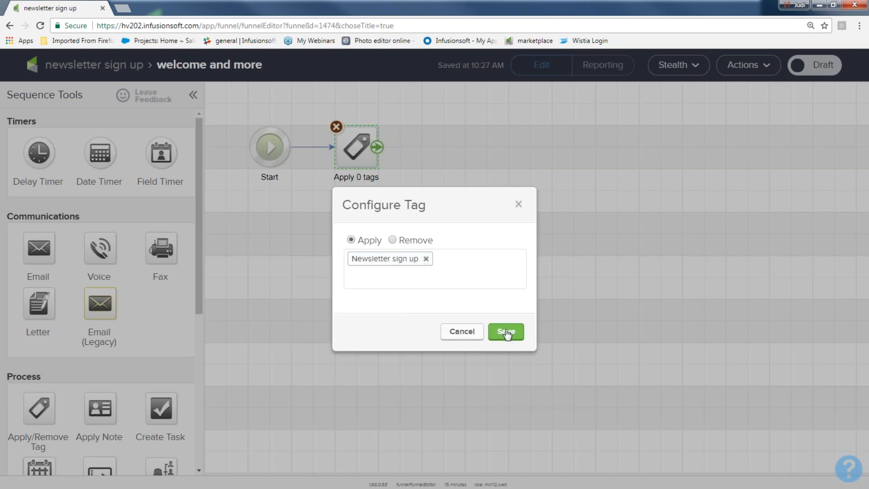
pyautogui.click(506, 331)
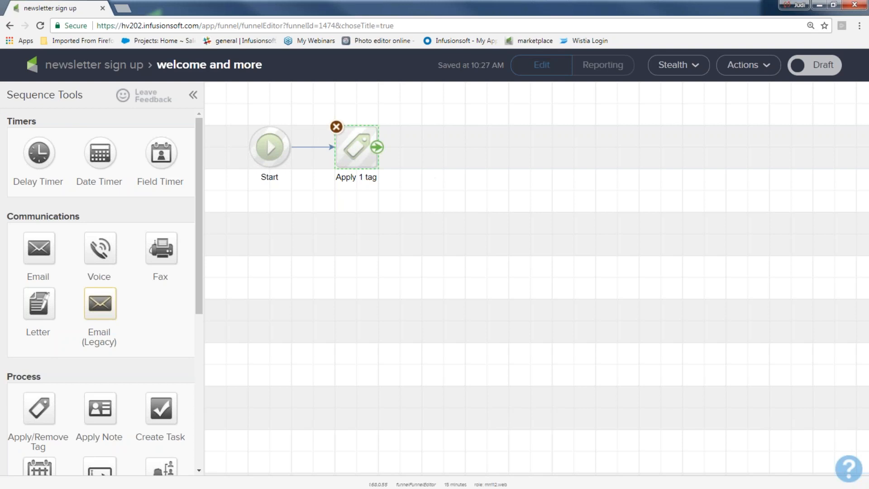
# Reopen the tag step and begin creating a 'website opt in' tag.
pyautogui.doubleClick(361, 145)
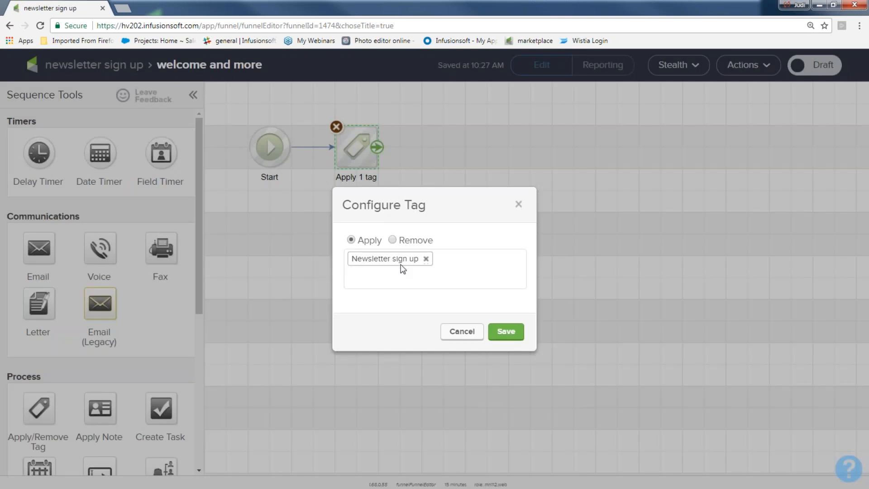
pyautogui.click(439, 280)
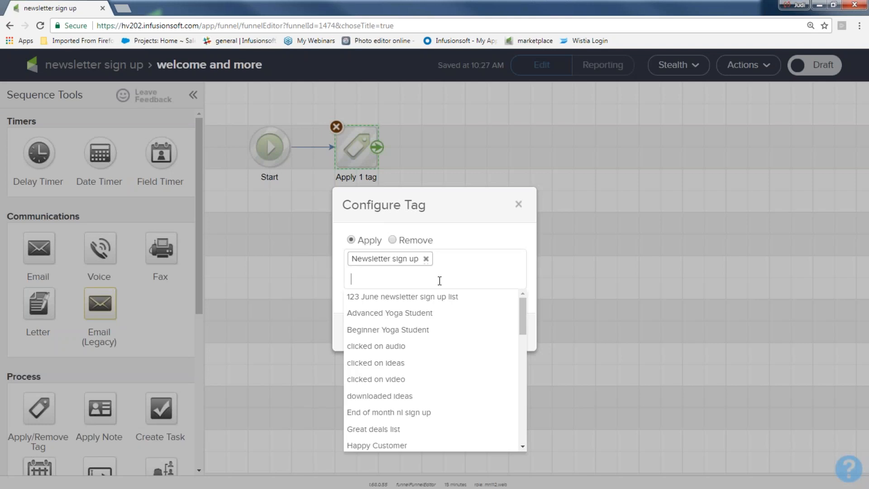
pyautogui.write('we')
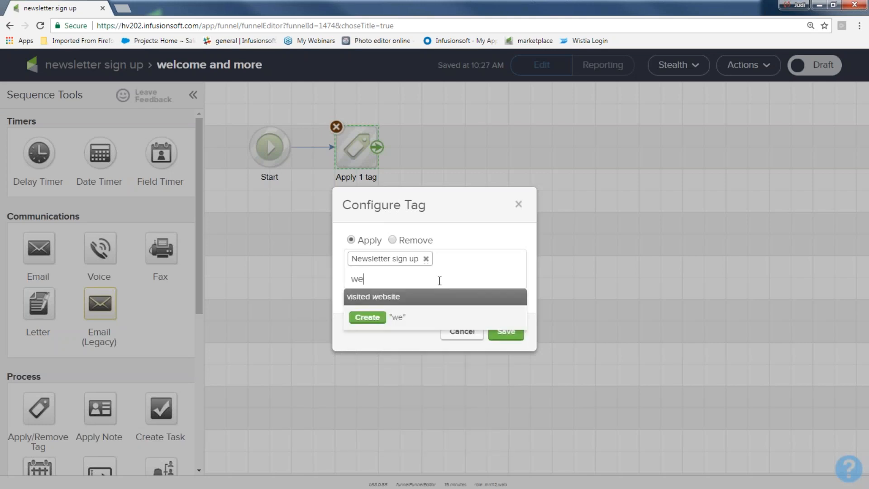
pyautogui.write('bsite opt in')
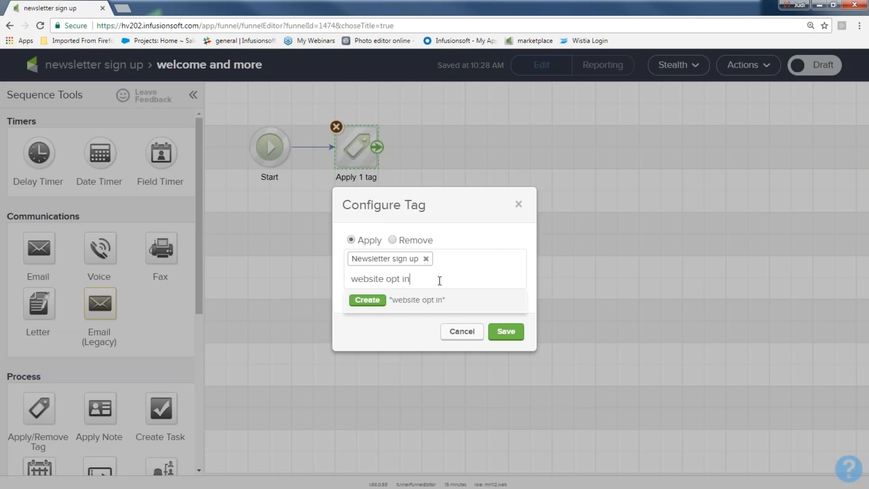
pyautogui.click(366, 300)
pyautogui.click(360, 310)
pyautogui.click(433, 329)
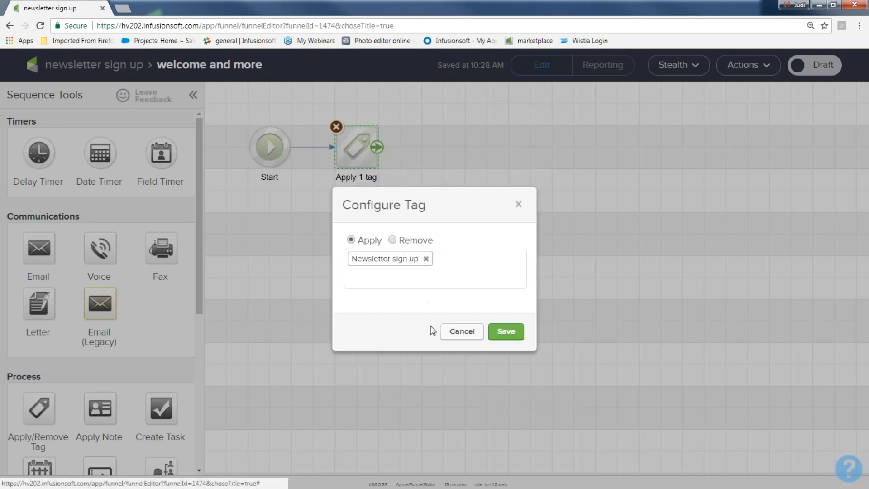
# Create the 'website opt in' tag without a category, save, and confirm both tags are listed.
pyautogui.click(403, 274)
pyautogui.write('web')
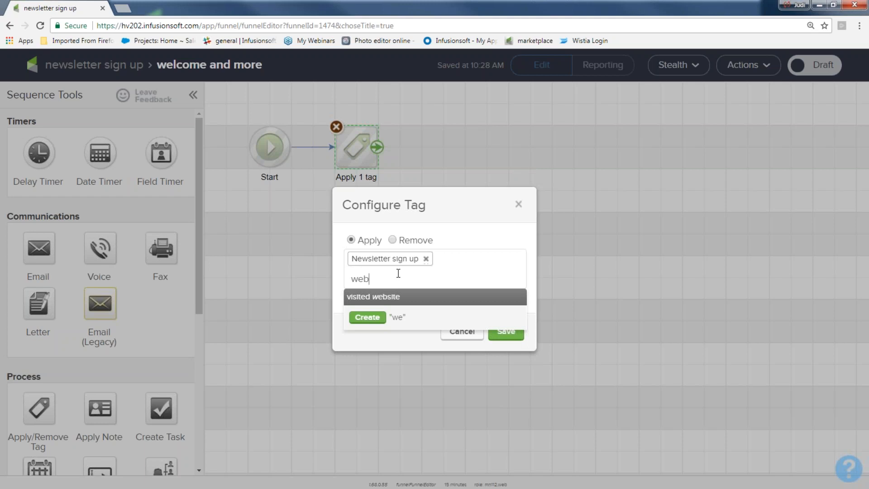
pyautogui.write('site opt in')
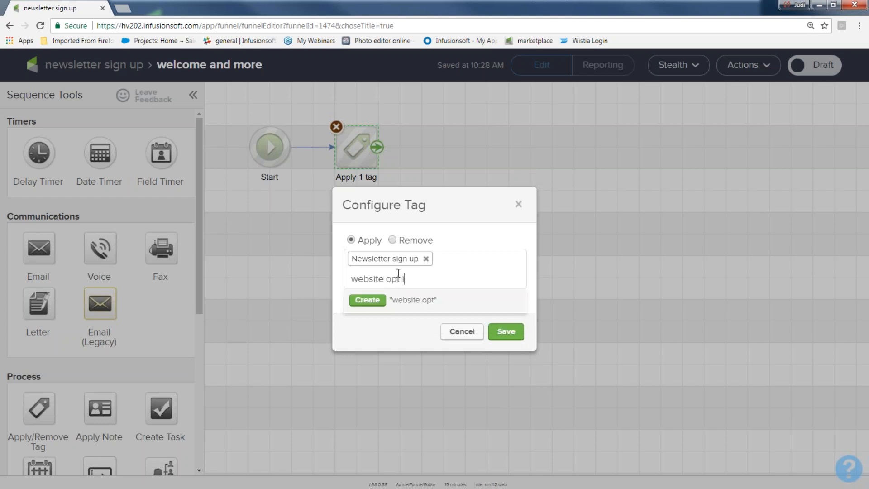
pyautogui.click(370, 301)
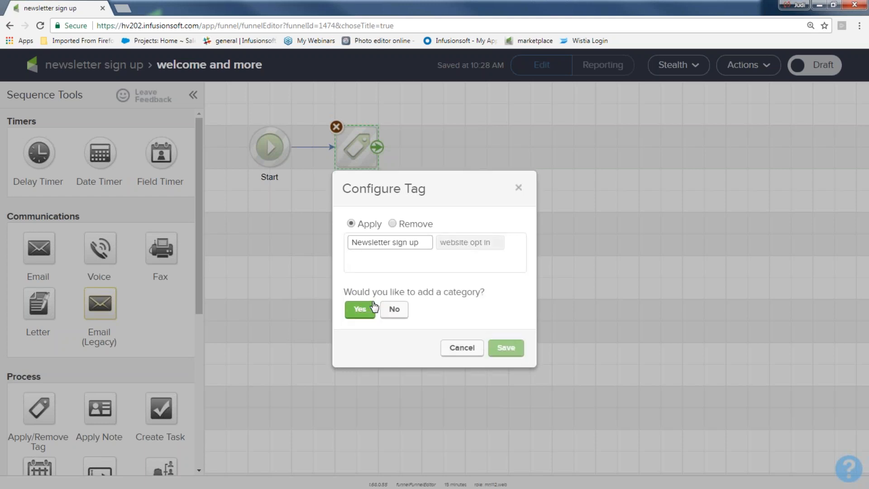
pyautogui.click(395, 312)
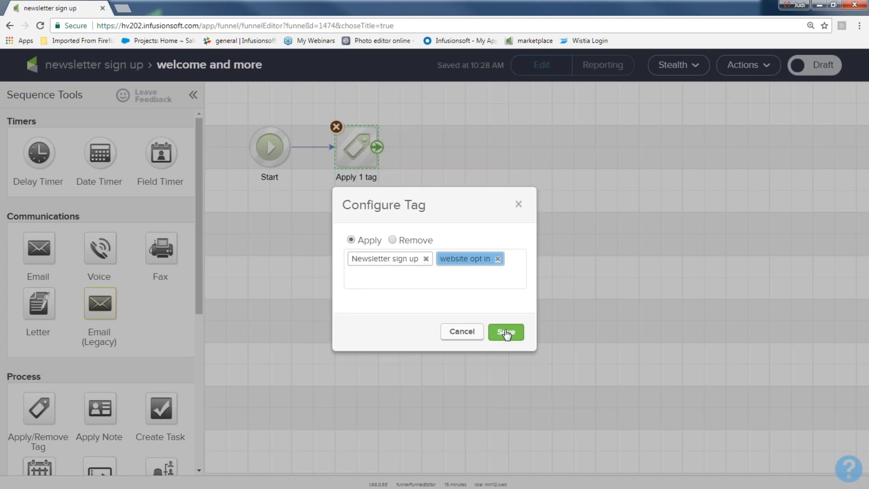
pyautogui.click(506, 331)
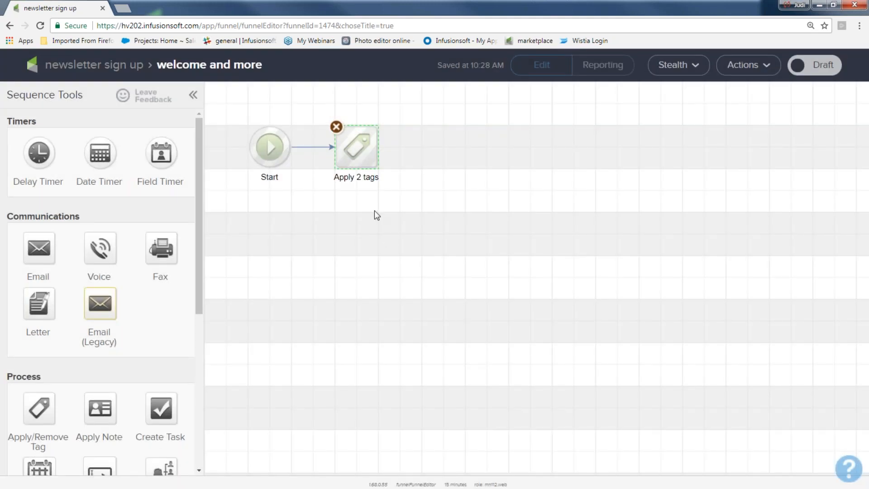
pyautogui.doubleClick(361, 146)
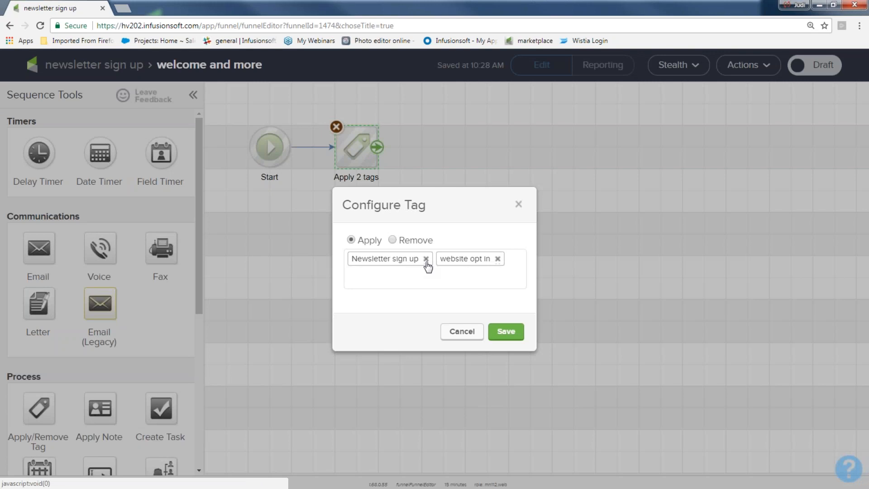
pyautogui.click(518, 204)
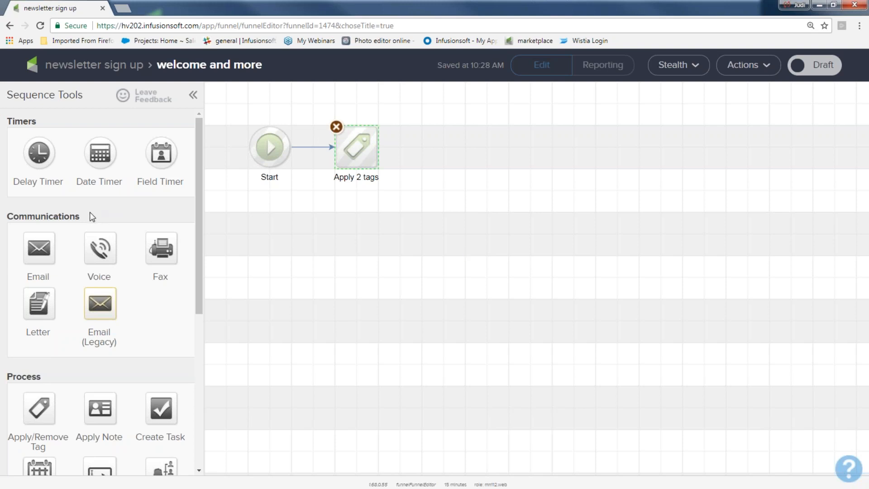
# Add an email step after the tag step and reconnect the link to it.
pyautogui.moveTo(76, 217); pyautogui.dragTo(7, 216)
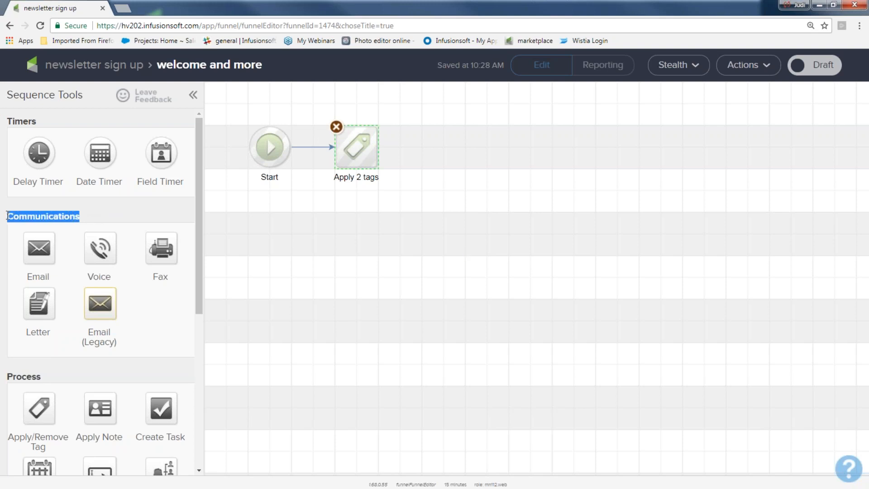
pyautogui.moveTo(40, 249); pyautogui.dragTo(438, 139)
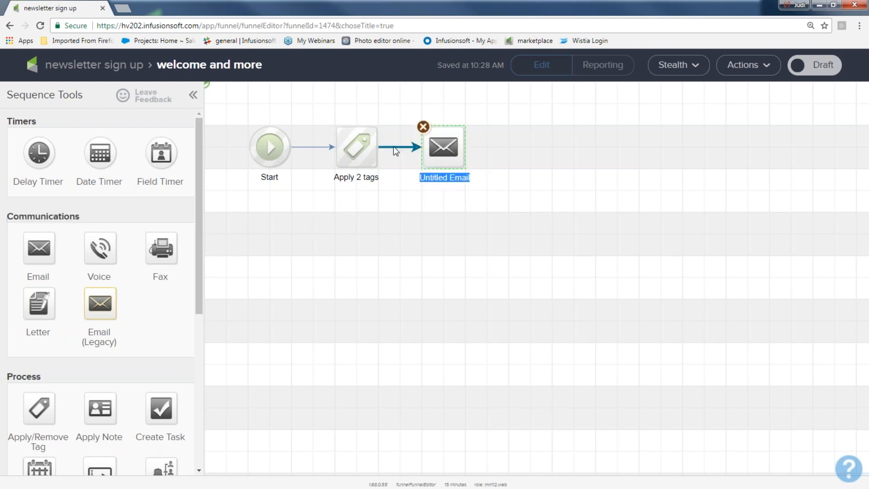
pyautogui.click(392, 145)
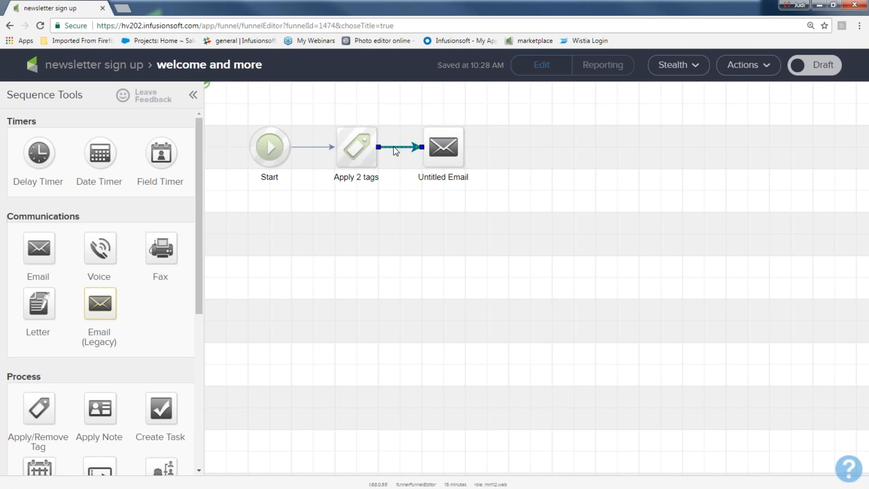
pyautogui.press('Delete')
pyautogui.moveTo(351, 144)
pyautogui.moveTo(376, 151); pyautogui.dragTo(450, 157)
# Delete the Untitled Email step from the sequence.
pyautogui.moveTo(227, 105); pyautogui.dragTo(298, 189)
pyautogui.moveTo(319, 117); pyautogui.dragTo(384, 186)
pyautogui.moveTo(226, 107); pyautogui.dragTo(293, 182)
pyautogui.moveTo(288, 114); pyautogui.dragTo(380, 209)
pyautogui.moveTo(403, 115); pyautogui.dragTo(478, 199)
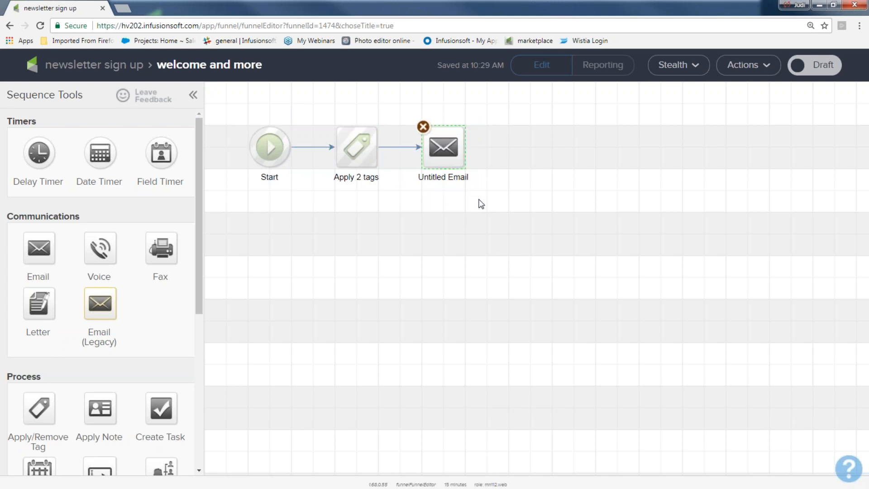
pyautogui.click(423, 127)
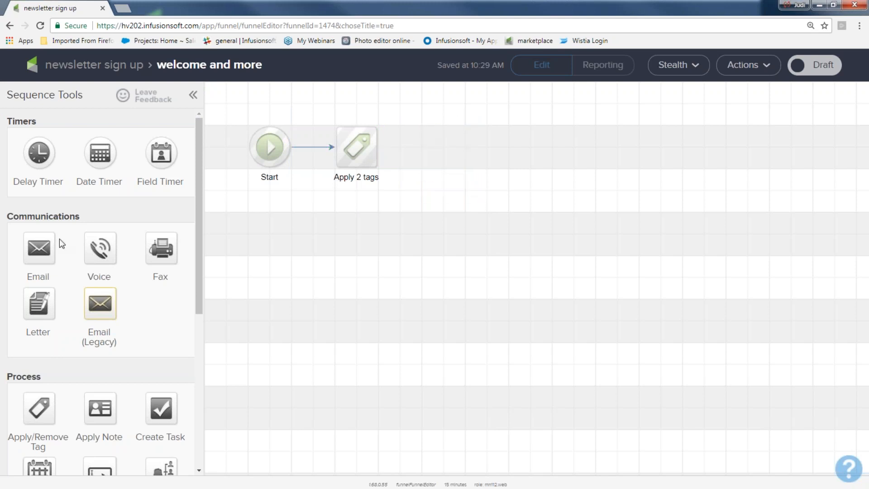
# Add a connected email step named 'welcome' after Apply 2 tags.
pyautogui.moveTo(46, 247); pyautogui.dragTo(430, 141)
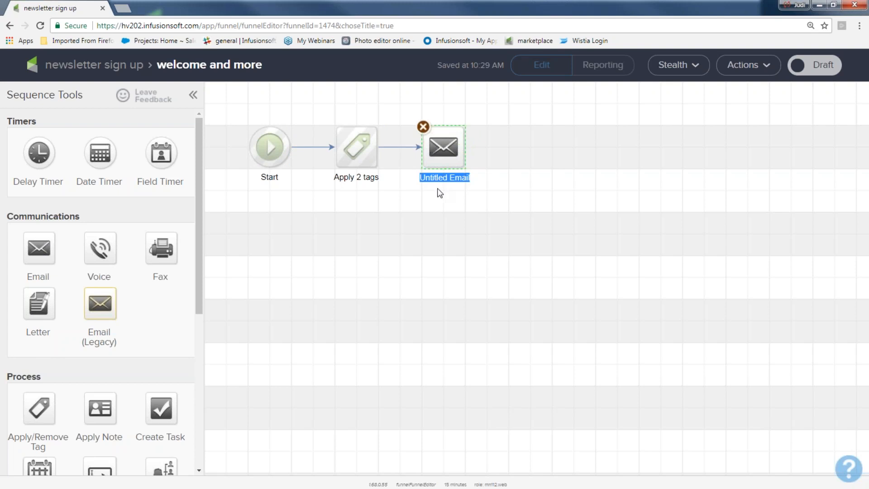
pyautogui.write('welcome')
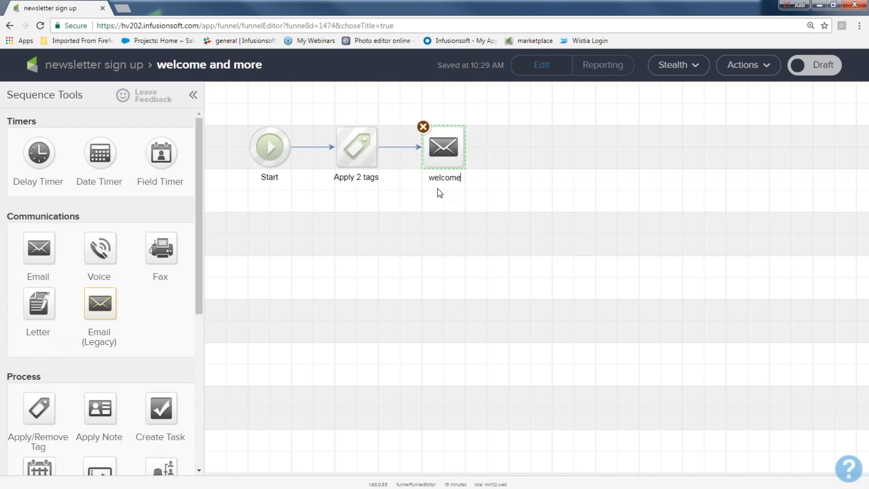
pyautogui.moveTo(239, 102); pyautogui.dragTo(386, 192)
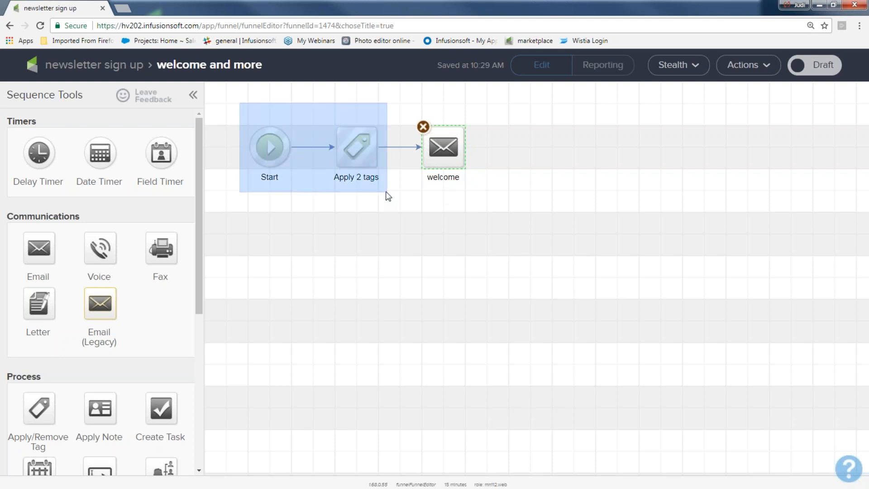
pyautogui.moveTo(387, 196); pyautogui.dragTo(389, 189)
pyautogui.moveTo(399, 107); pyautogui.dragTo(502, 196)
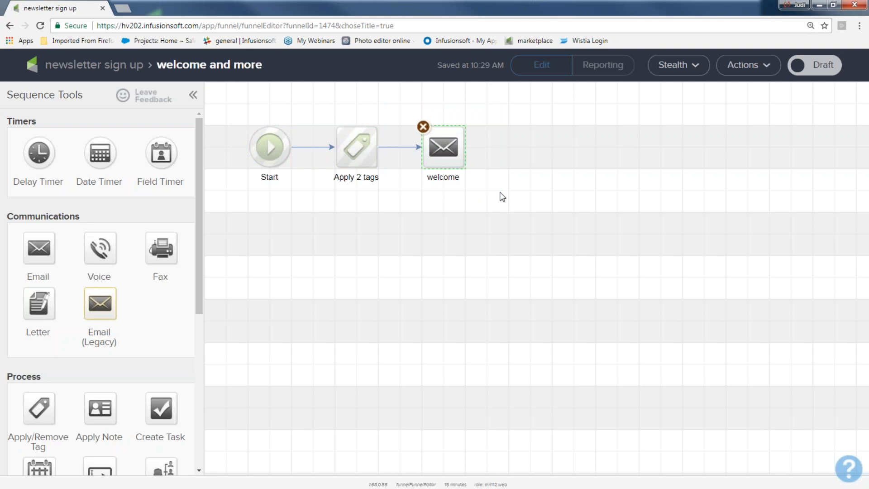
# Build the welcome email from the saved 'abc email' template in My Templates.
pyautogui.moveTo(442, 147)
pyautogui.doubleClick(442, 147)
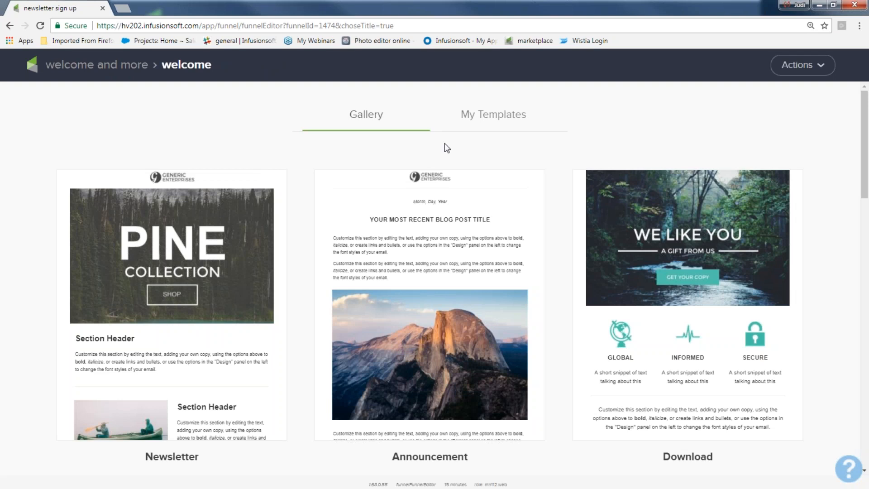
pyautogui.click(491, 120)
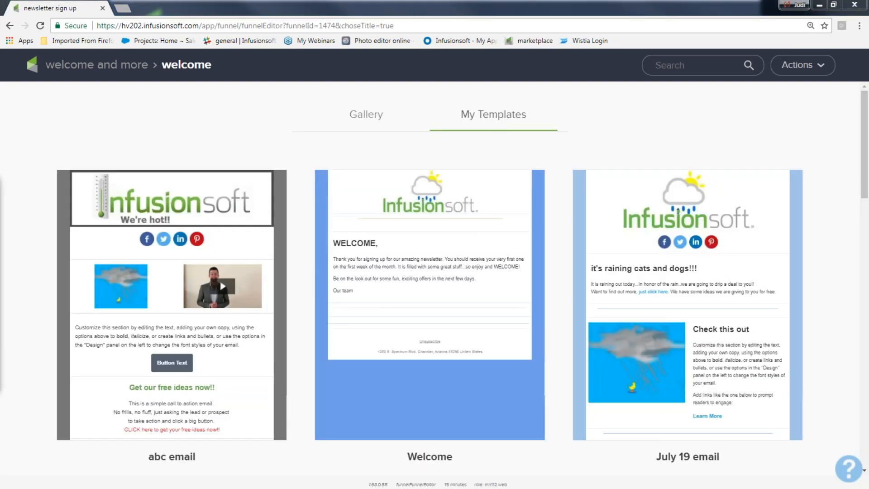
pyautogui.moveTo(425, 332)
pyautogui.moveTo(188, 233)
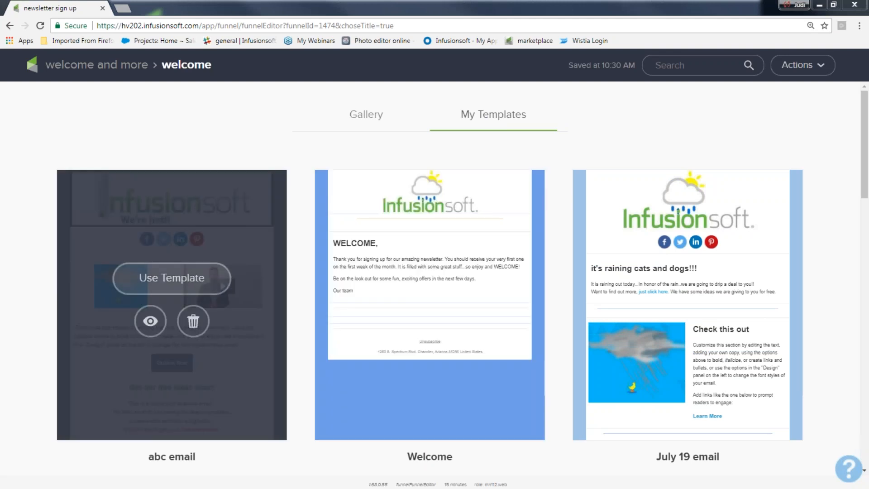
pyautogui.click(183, 280)
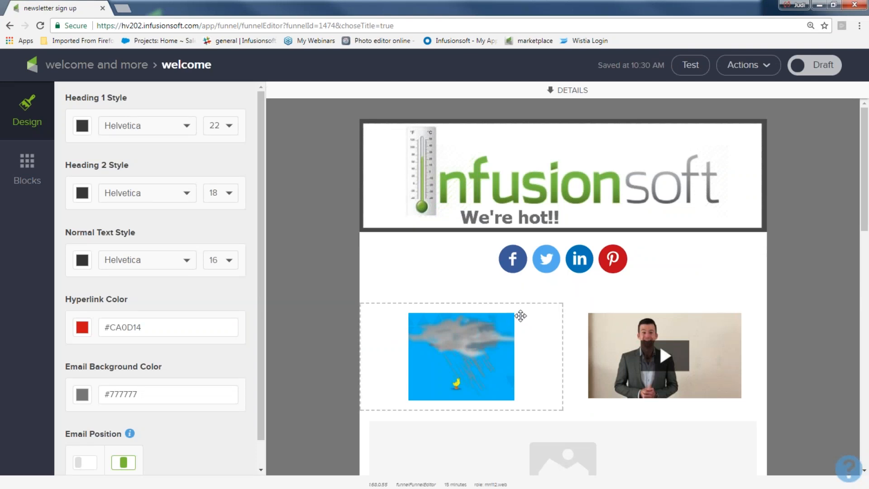
pyautogui.click(520, 315)
# Remove the rain image, video and placeholder image group blocks from the welcome email.
pyautogui.click(550, 292)
pyautogui.click(671, 321)
pyautogui.click(754, 291)
pyautogui.click(749, 311)
pyautogui.click(623, 333)
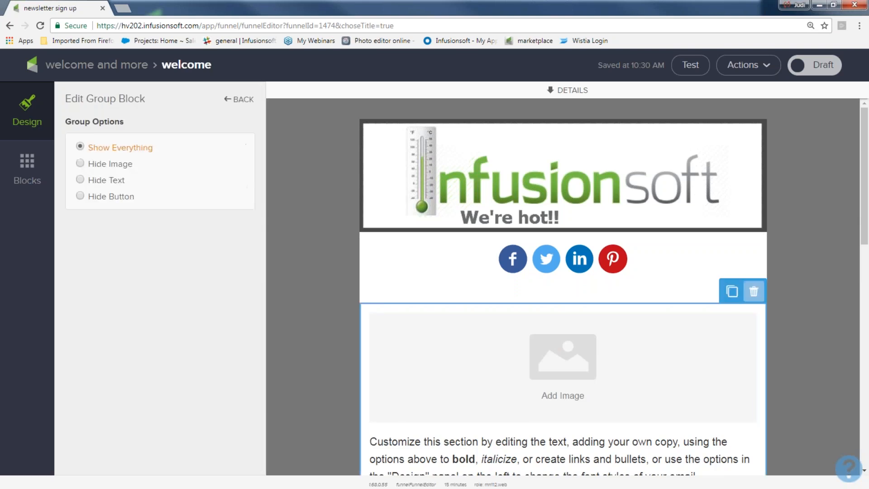
pyautogui.click(753, 292)
pyautogui.click(748, 314)
# Replace the heading 'Get our free ideas now!!' with 'Welcome My Friend...'.
pyautogui.moveTo(641, 329); pyautogui.dragTo(427, 313)
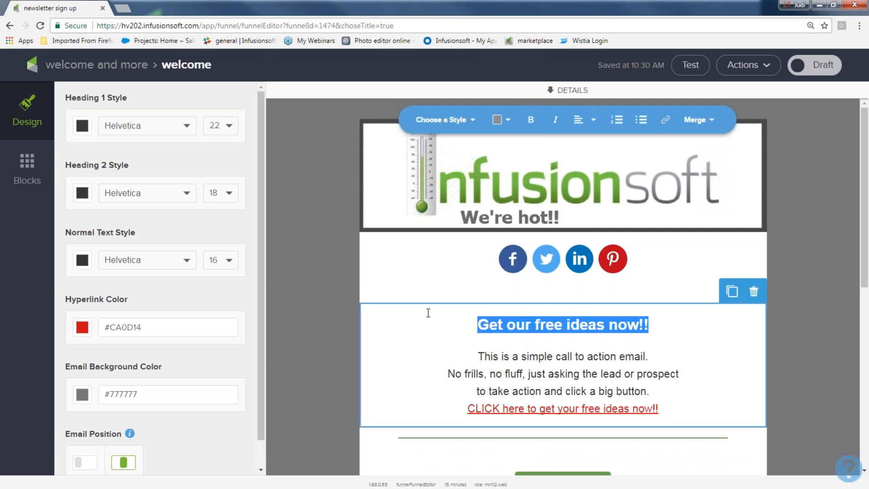
pyautogui.write('Wewlc')
pyautogui.press('BackSpace')
pyautogui.press('BackSpace')
pyautogui.press('BackSpace')
pyautogui.write('lcome ')
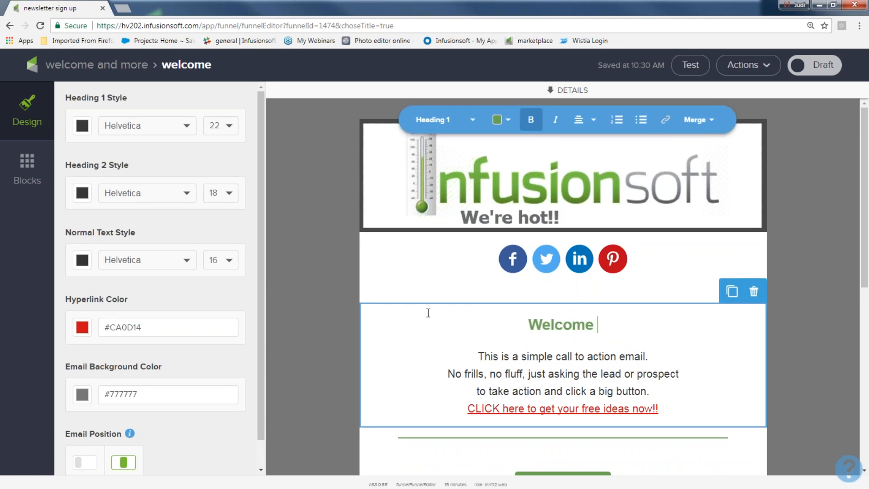
pyautogui.write('My Frei')
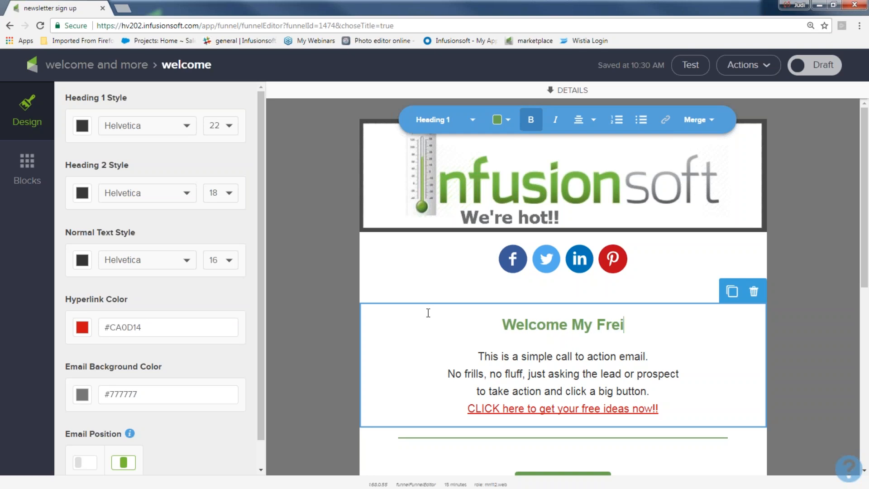
pyautogui.press('BackSpace')
pyautogui.press('BackSpace')
pyautogui.write('iend...')
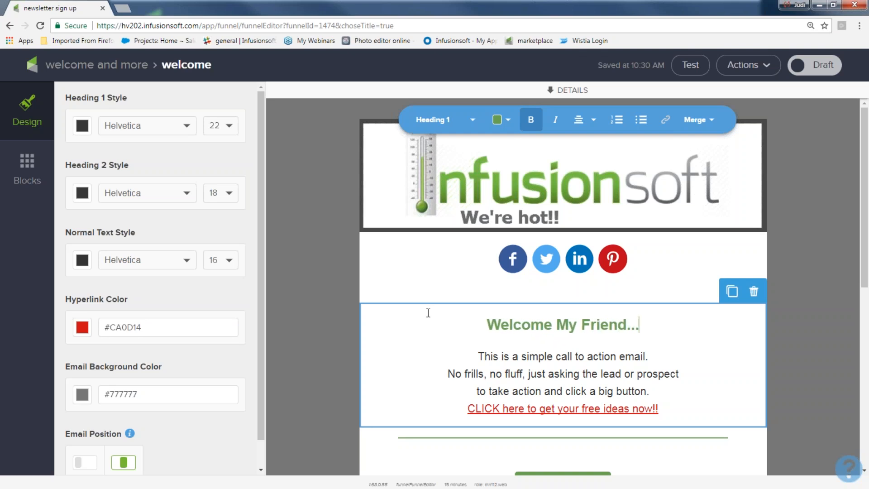
# Mark the welcome email as Ready and go back to the welcome and more sequence.
pyautogui.click(748, 65)
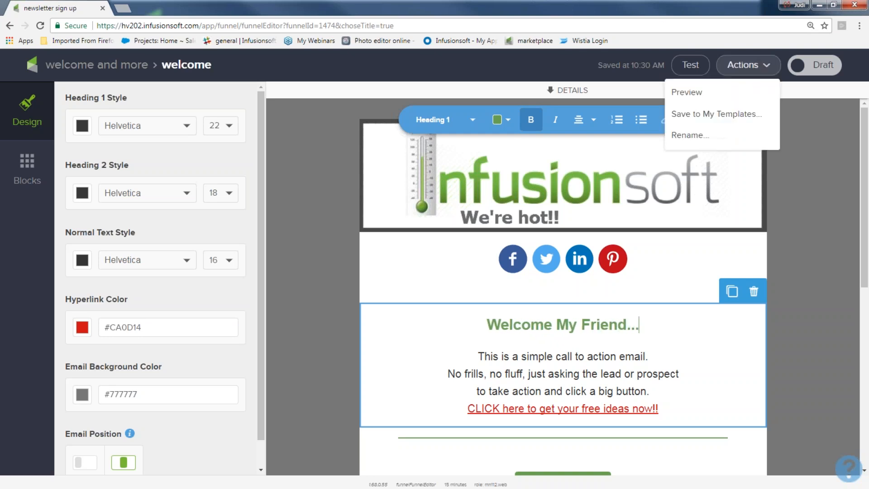
pyautogui.click(813, 70)
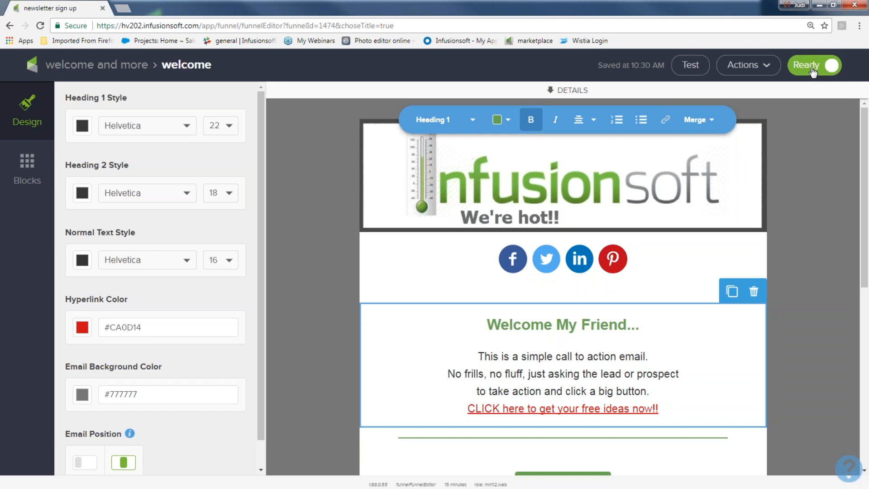
pyautogui.click(95, 64)
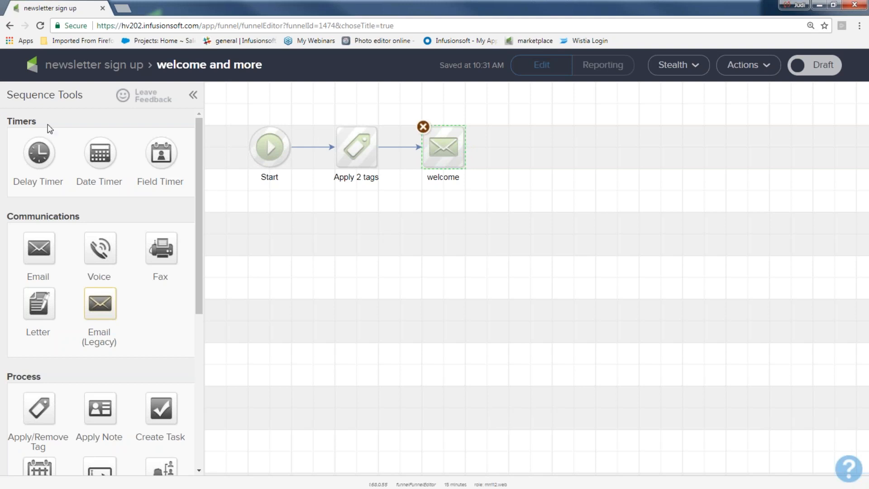
# Add a delay timer after welcome waiting at least 2 days, then weekdays at 8:00 AM.
pyautogui.moveTo(36, 122); pyautogui.dragTo(7, 121)
pyautogui.moveTo(39, 152); pyautogui.dragTo(530, 138)
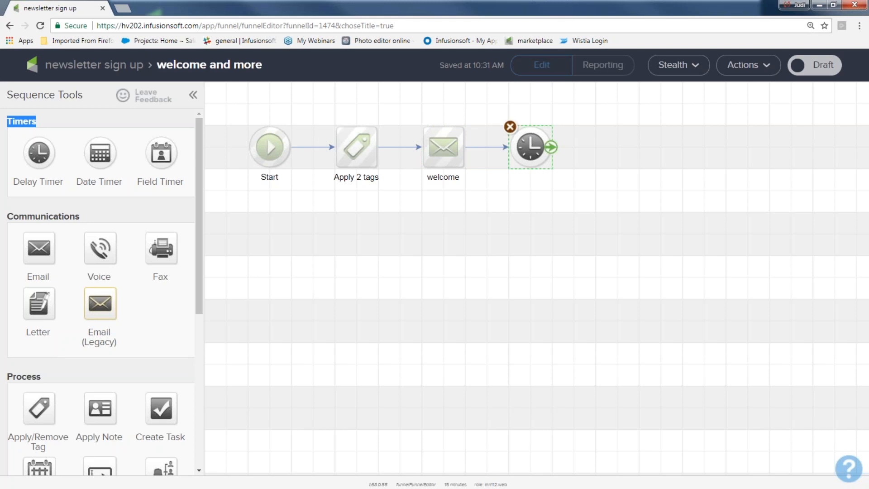
pyautogui.doubleClick(530, 143)
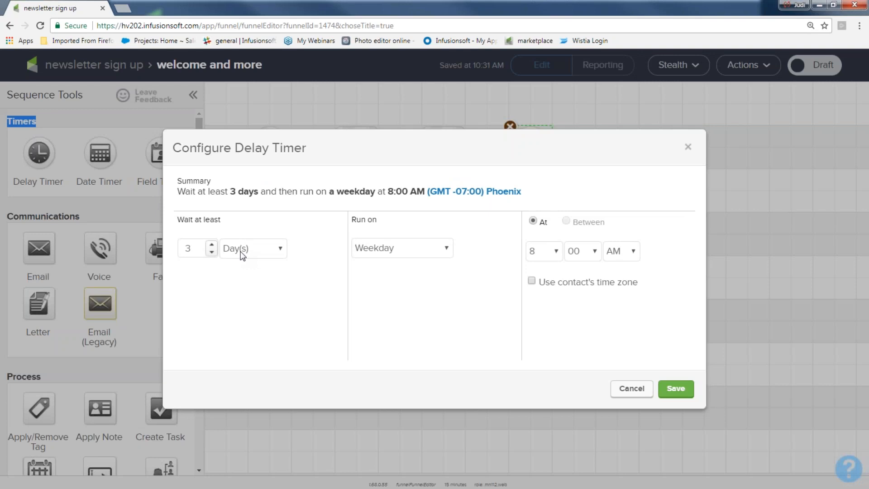
pyautogui.click(211, 252)
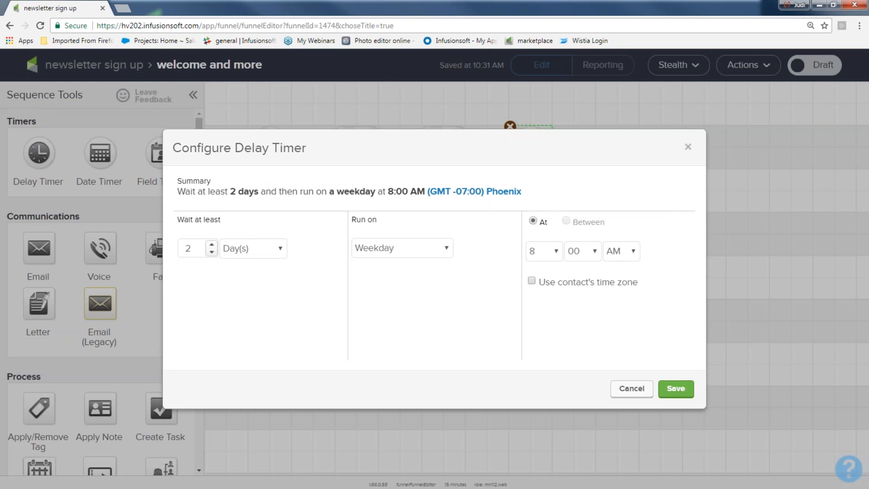
pyautogui.click(674, 390)
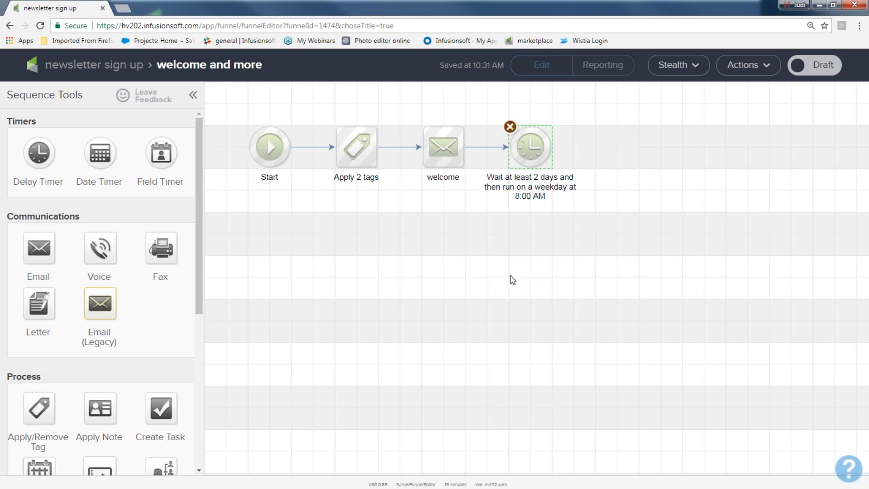
pyautogui.moveTo(83, 217); pyautogui.dragTo(10, 216)
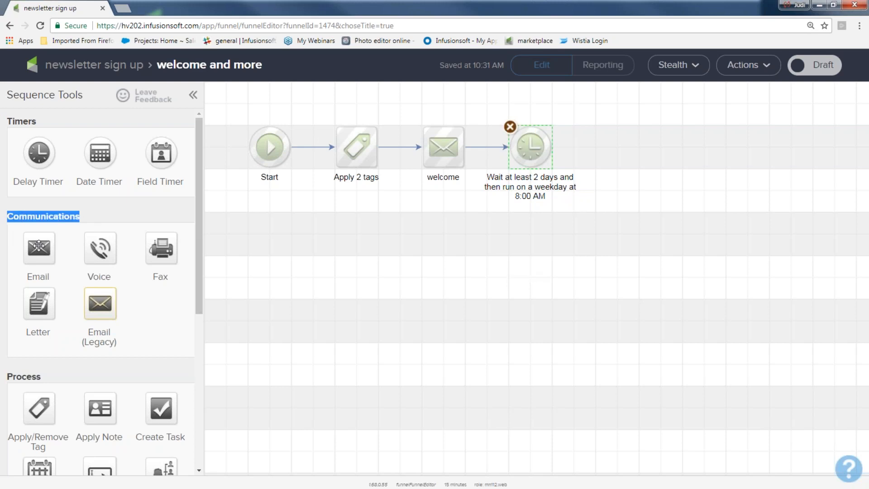
# Duplicate the welcome email after the 2-day timer, link it from the timer and name it 'offer 1'.
pyautogui.moveTo(437, 145)
pyautogui.rightClick(442, 145)
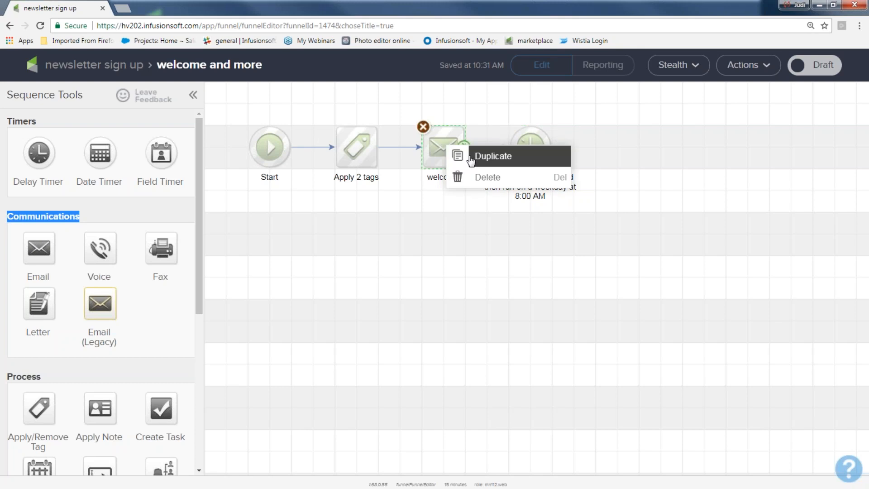
pyautogui.click(457, 156)
pyautogui.moveTo(459, 164); pyautogui.dragTo(609, 144)
pyautogui.moveTo(551, 153)
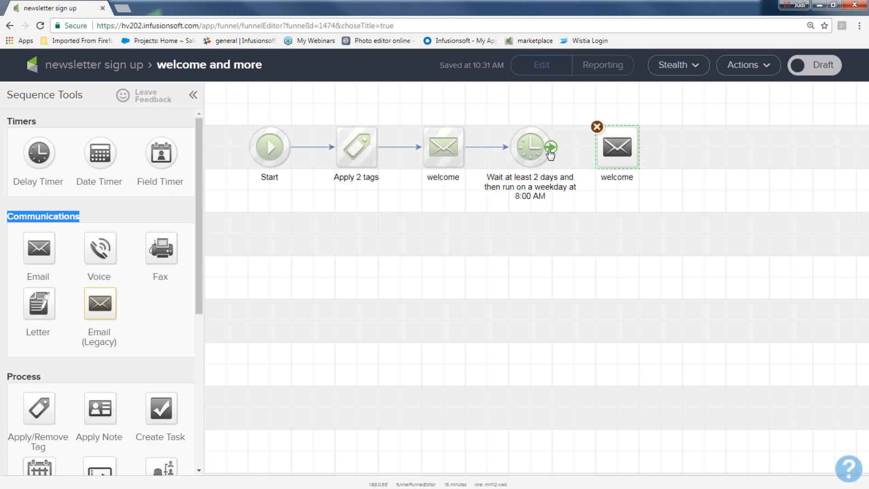
pyautogui.moveTo(550, 151); pyautogui.dragTo(616, 146)
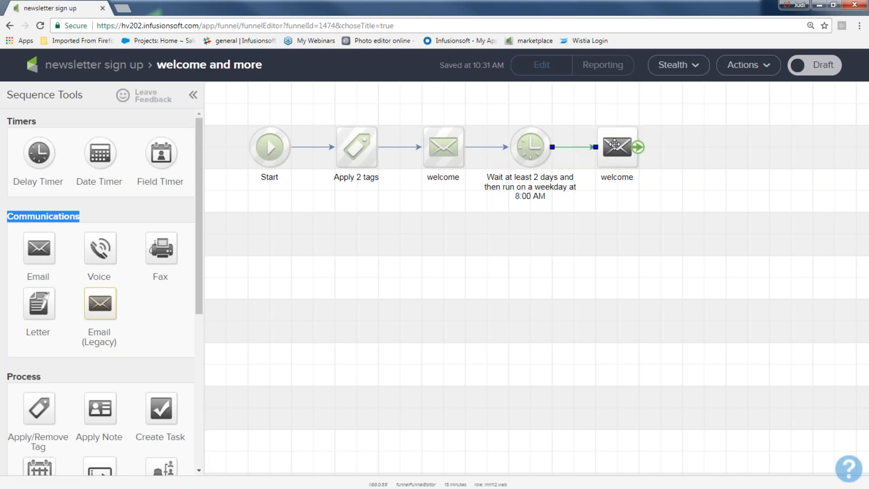
pyautogui.click(618, 177)
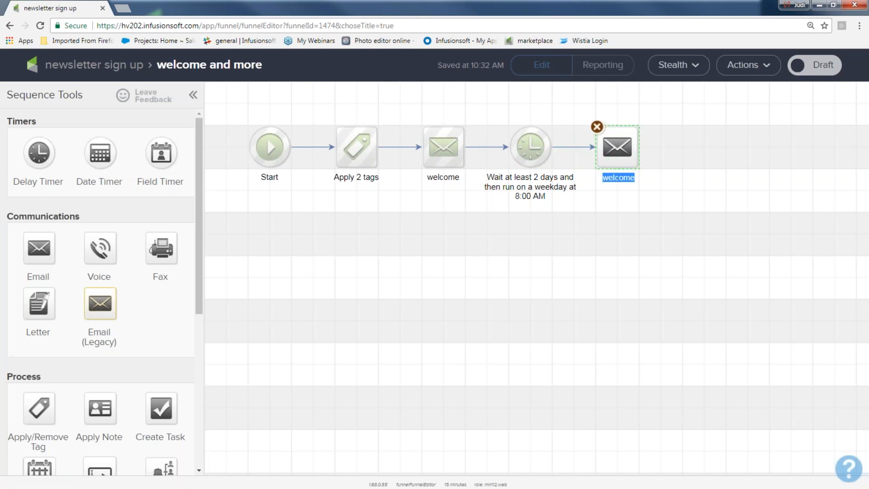
pyautogui.write('offer 1')
# Mark the offer 1 email Ready, then add a delay timer after it in welcome and more.
pyautogui.doubleClick(614, 145)
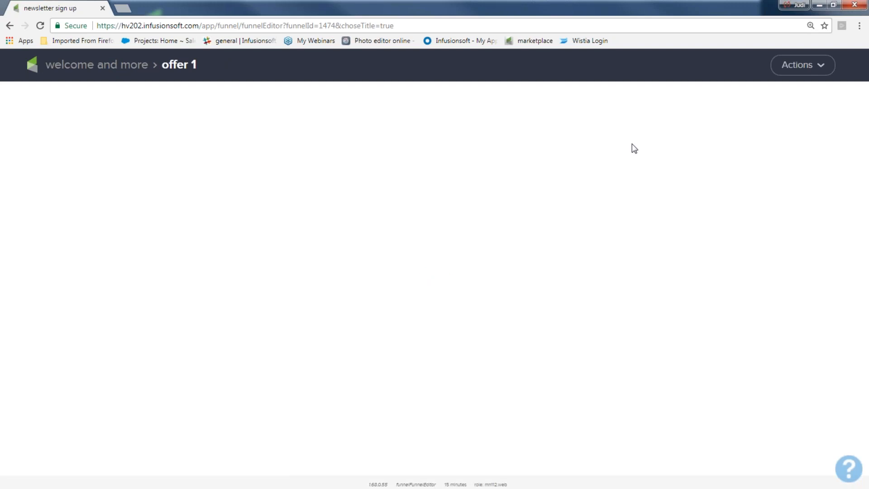
pyautogui.scroll(-5, 552, 294)
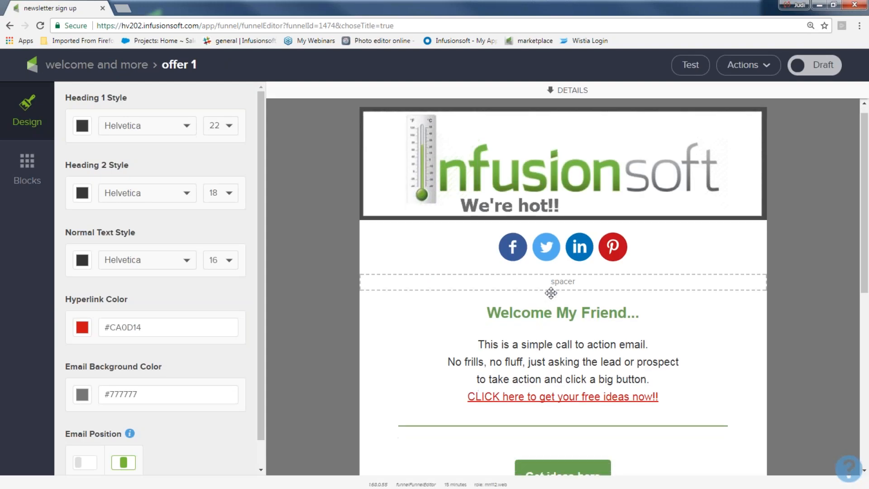
pyautogui.click(810, 67)
pyautogui.click(121, 68)
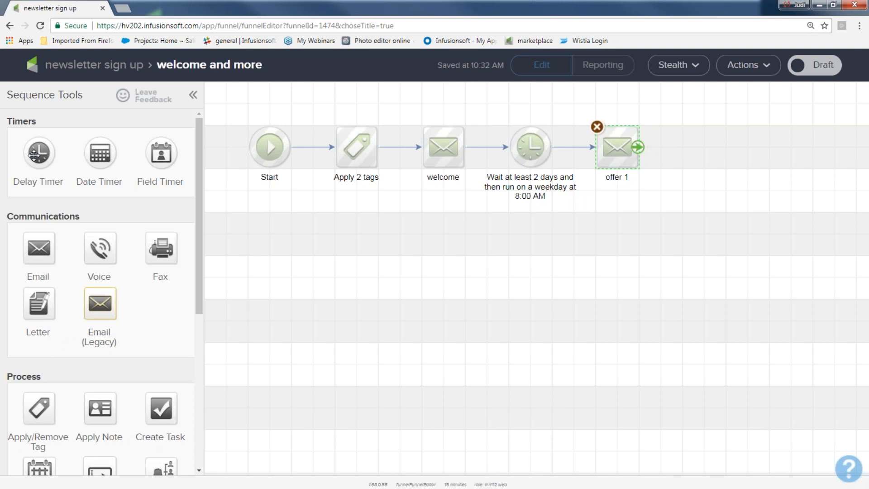
pyautogui.moveTo(34, 155); pyautogui.dragTo(696, 144)
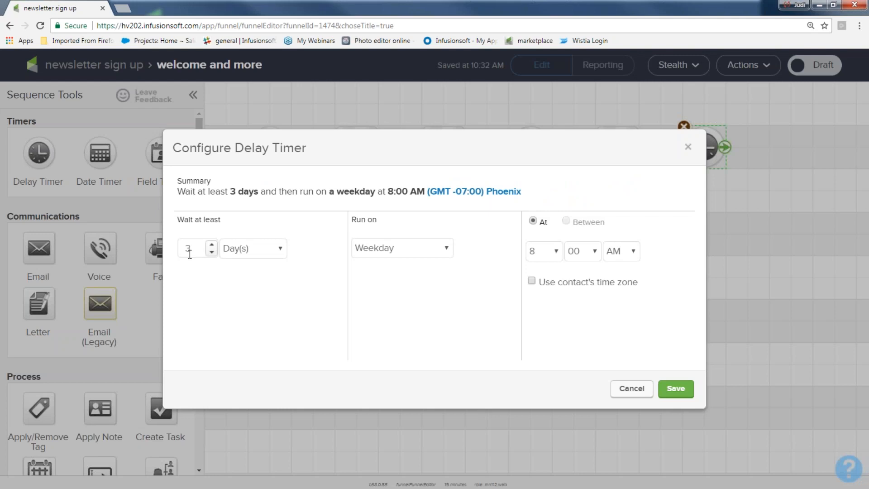
# Save the timer with a 3-day wait and link a copy of offer 1 after it.
pyautogui.click(674, 388)
pyautogui.click(615, 147)
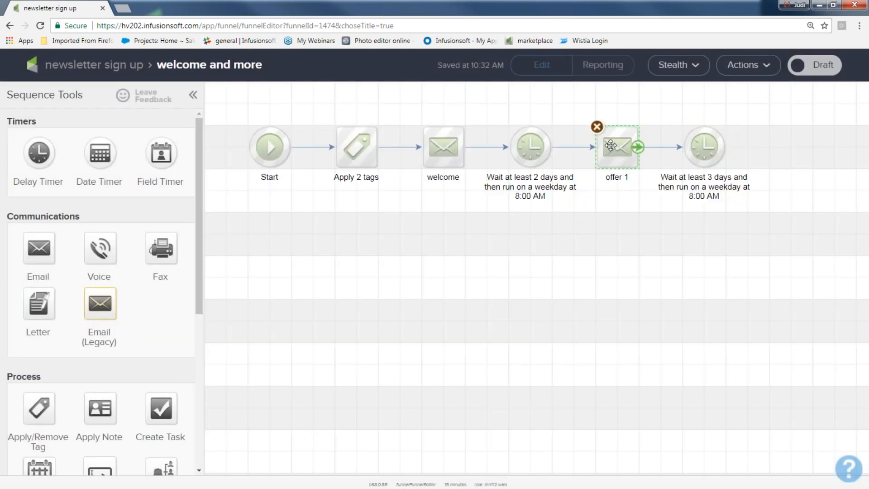
pyautogui.rightClick(611, 147)
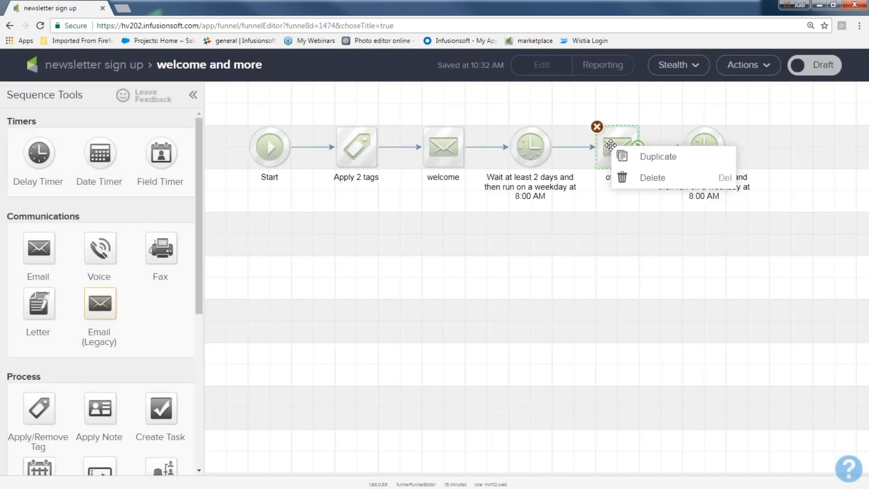
pyautogui.click(634, 157)
pyautogui.click(800, 146)
pyautogui.moveTo(726, 152)
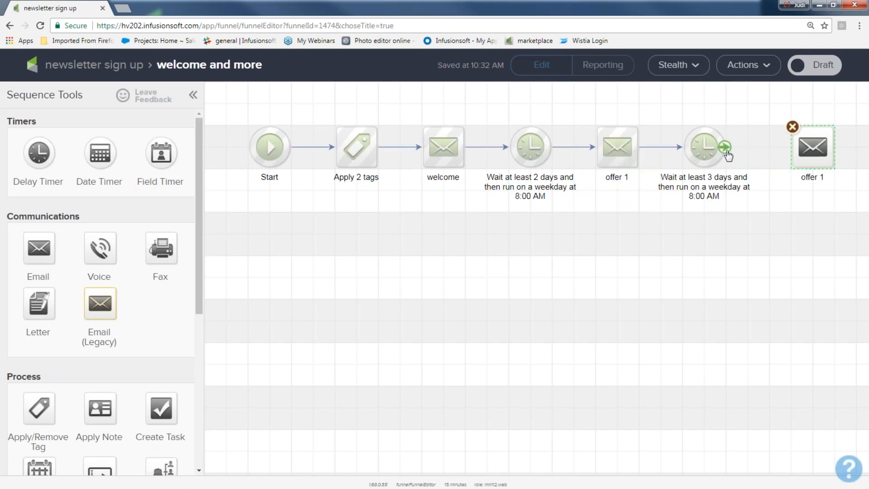
pyautogui.moveTo(726, 152); pyautogui.dragTo(810, 149)
# Name the copied email 'offer 2' and mark it Ready.
pyautogui.click(813, 176)
pyautogui.write('offer 2')
pyautogui.doubleClick(812, 146)
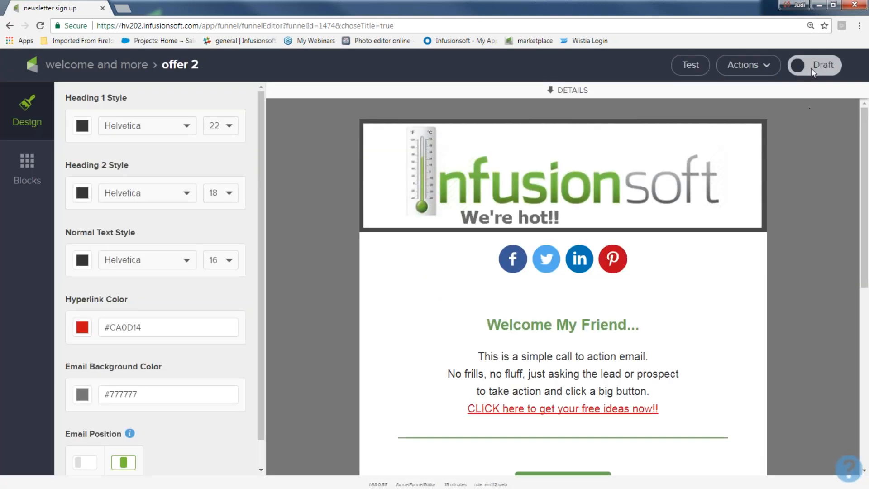
pyautogui.click(810, 68)
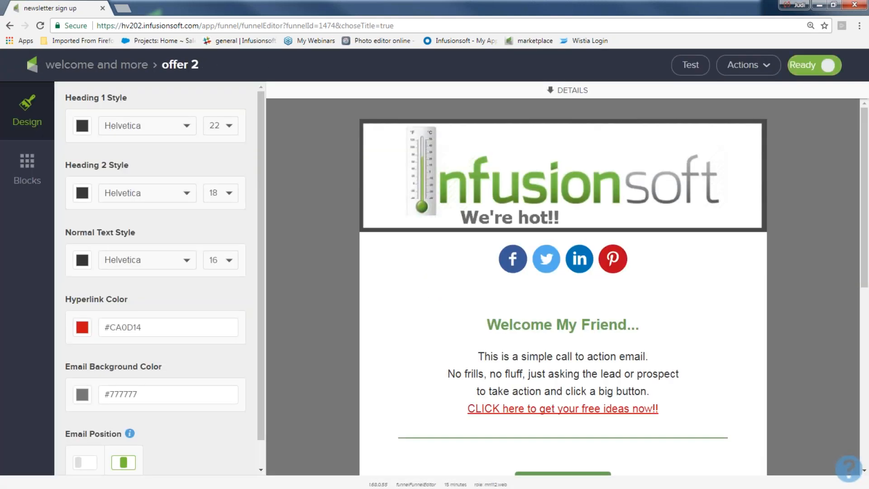
# Back in welcome and more, select each step from Apply 2 tags through offer 2 to review them.
pyautogui.click(120, 66)
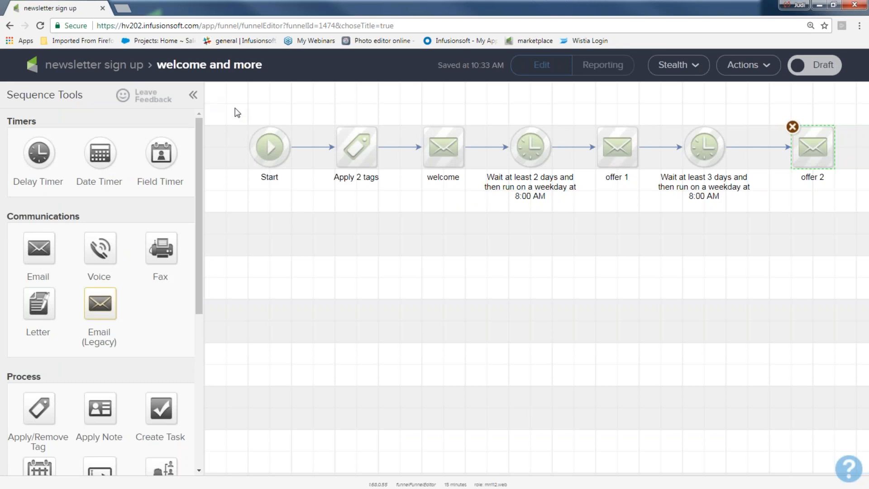
pyautogui.moveTo(311, 111); pyautogui.dragTo(401, 210)
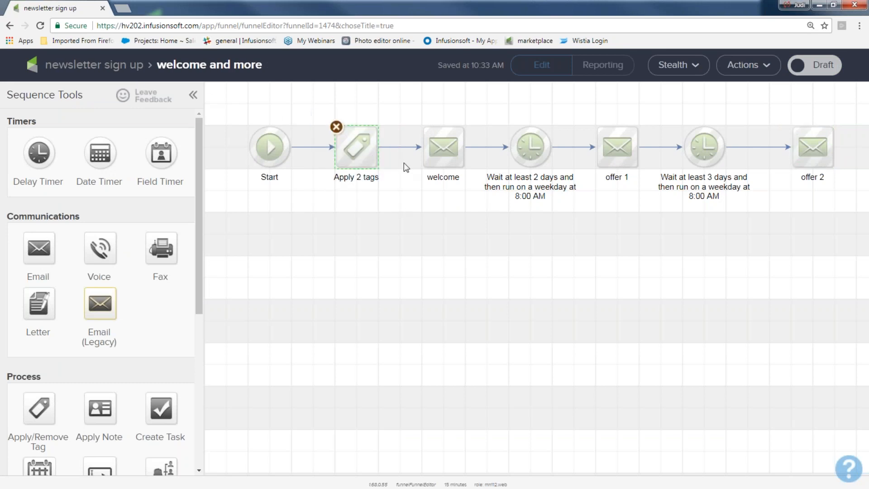
pyautogui.moveTo(404, 111); pyautogui.dragTo(480, 202)
pyautogui.moveTo(482, 106); pyautogui.dragTo(566, 206)
pyautogui.moveTo(574, 112); pyautogui.dragTo(655, 208)
pyautogui.moveTo(649, 114); pyautogui.dragTo(743, 207)
pyautogui.moveTo(769, 92); pyautogui.dragTo(840, 185)
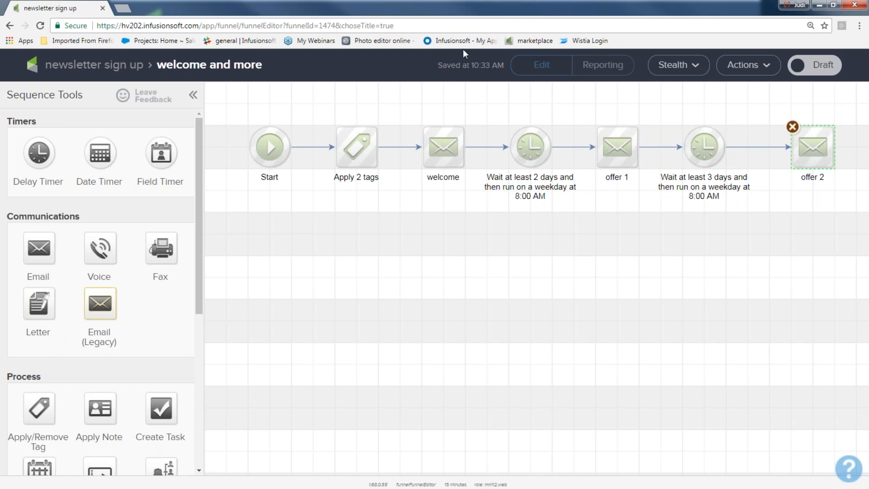
# Add a delay timer below offer 2 that waits at least 5 days.
pyautogui.moveTo(39, 153); pyautogui.dragTo(802, 227)
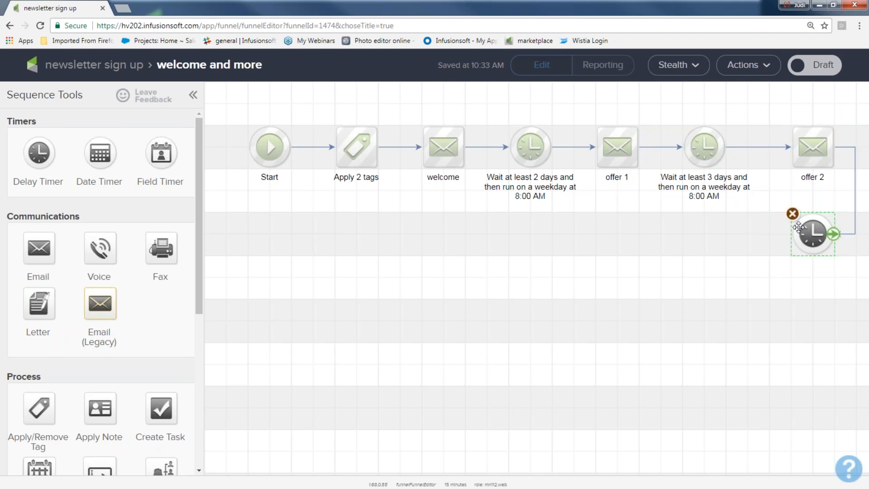
pyautogui.doubleClick(813, 234)
pyautogui.click(212, 245)
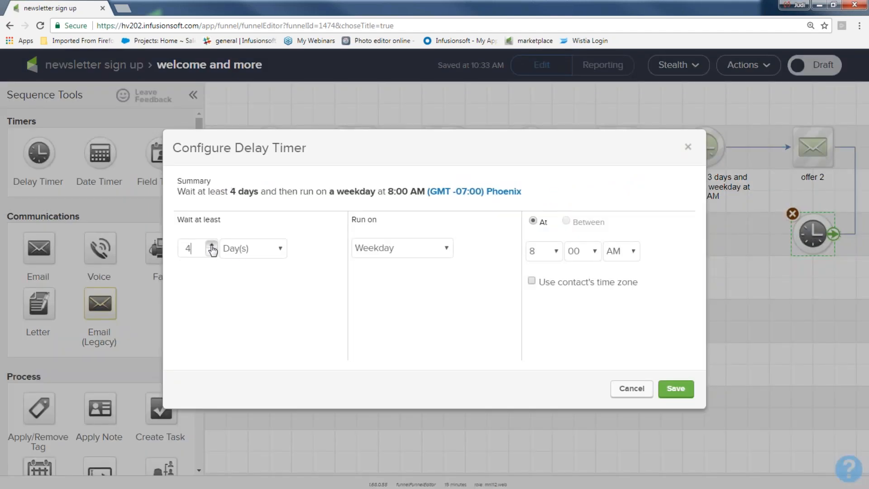
pyautogui.click(212, 245)
pyautogui.click(674, 389)
# Duplicate offer 2 into the second row, link it from the 5-day timer and name it 'final offer 3'.
pyautogui.click(809, 146)
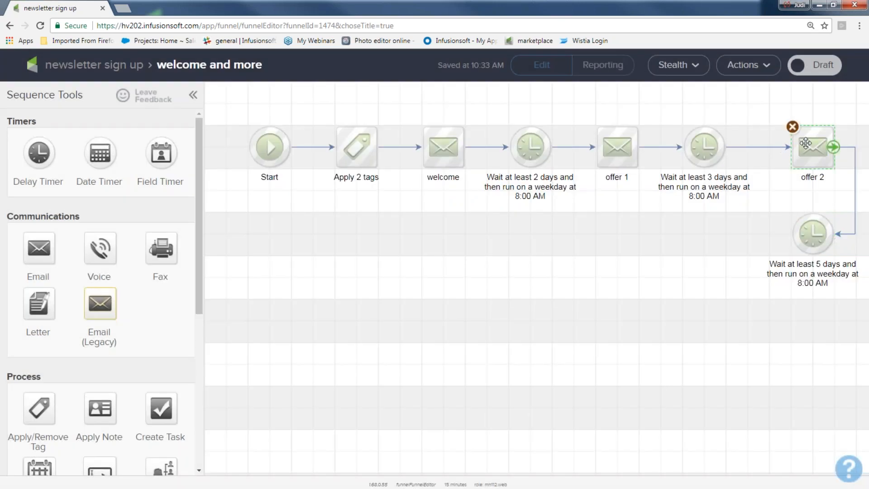
pyautogui.rightClick(806, 145)
pyautogui.click(790, 154)
pyautogui.moveTo(829, 164); pyautogui.dragTo(724, 239)
pyautogui.moveTo(835, 241); pyautogui.dragTo(704, 234)
pyautogui.click(704, 264)
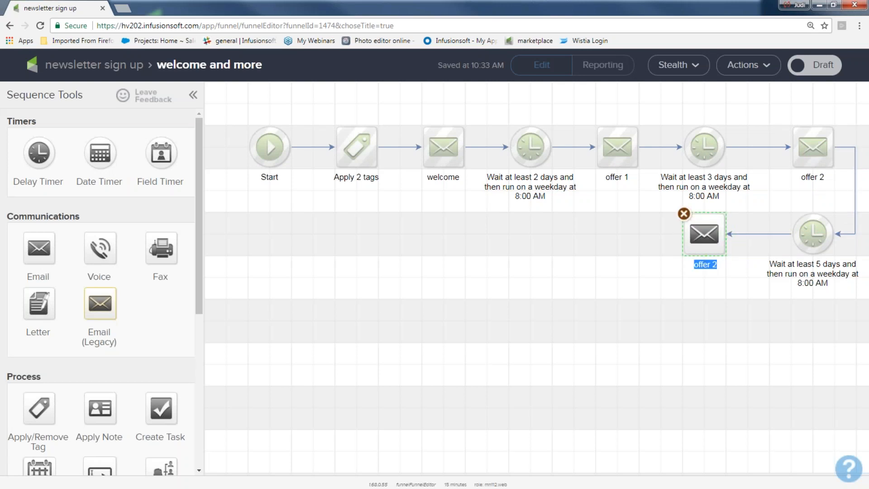
pyautogui.write('final offer 3')
# Mark final offer 3 Ready and add a delay timer after it in the sequence.
pyautogui.doubleClick(703, 232)
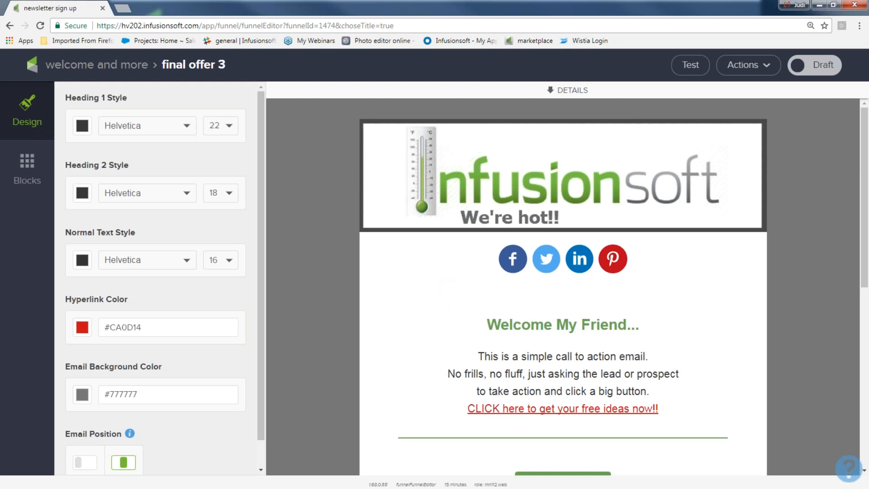
pyautogui.click(814, 65)
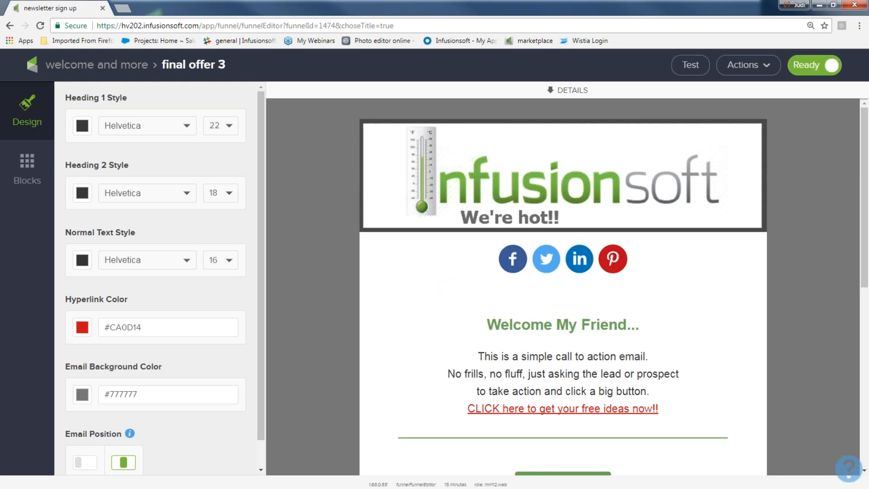
pyautogui.click(73, 66)
pyautogui.moveTo(39, 150); pyautogui.dragTo(595, 233)
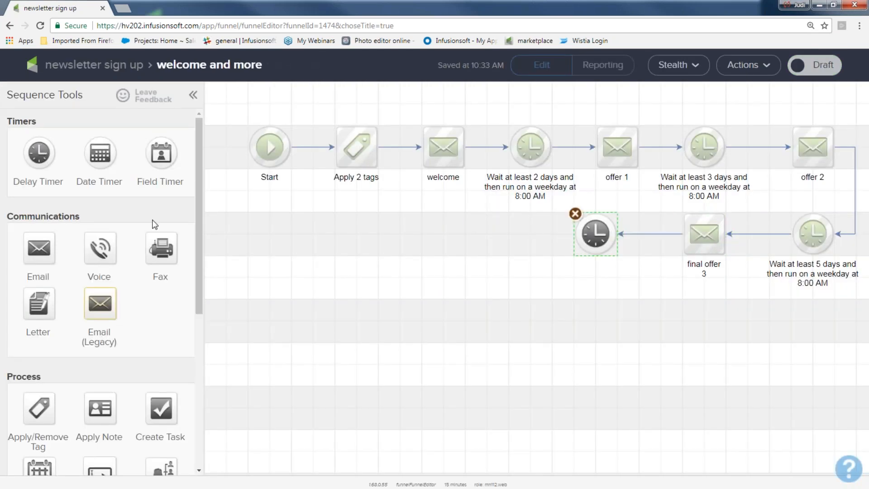
# Add an Untitled Email after the new timer, then select the timers, email and link to review the sequence.
pyautogui.moveTo(38, 247); pyautogui.dragTo(482, 229)
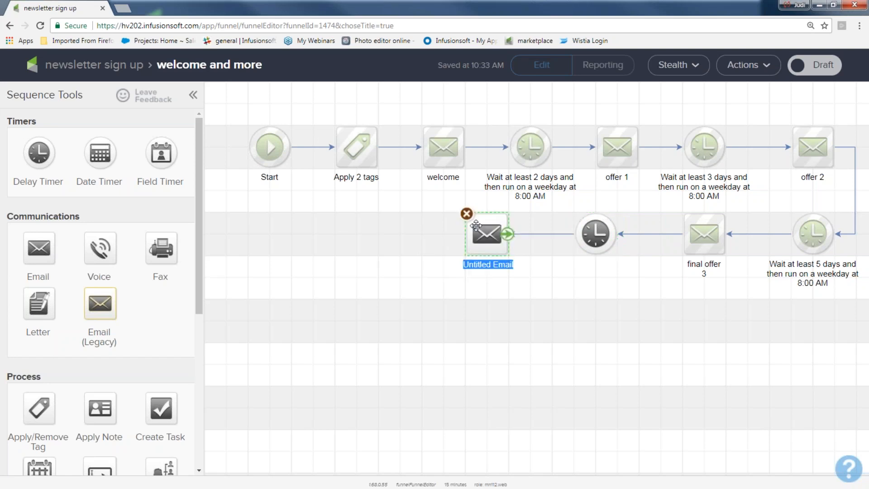
pyautogui.click(439, 356)
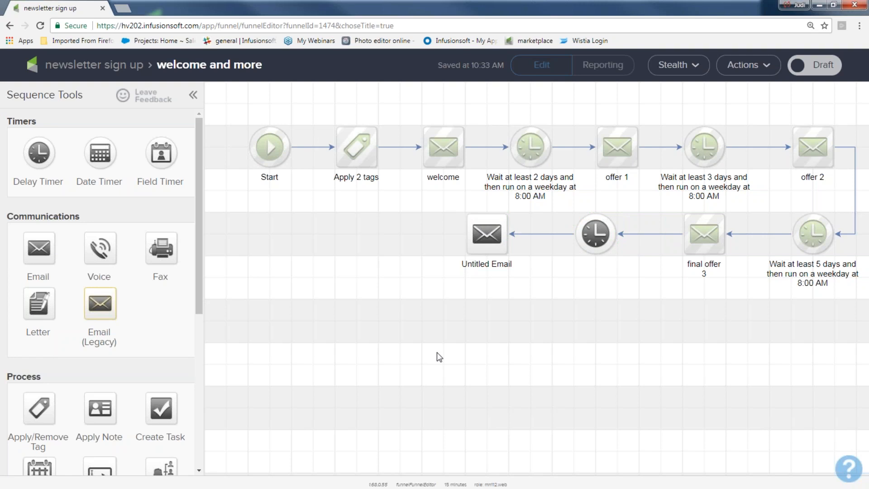
pyautogui.moveTo(483, 110); pyautogui.dragTo(556, 190)
pyautogui.moveTo(651, 118); pyautogui.dragTo(847, 287)
pyautogui.moveTo(646, 200); pyautogui.dragTo(756, 300)
pyautogui.moveTo(445, 206); pyautogui.dragTo(541, 285)
pyautogui.moveTo(442, 196); pyautogui.dragTo(597, 296)
pyautogui.moveTo(229, 95); pyautogui.dragTo(855, 305)
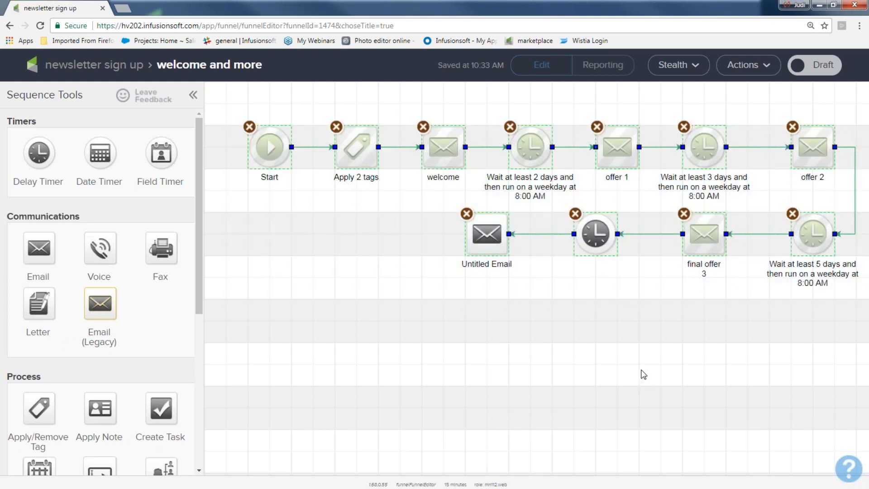
# Set the welcome and more sequence to Ready and go back to the newsletter sign up campaign.
pyautogui.click(813, 67)
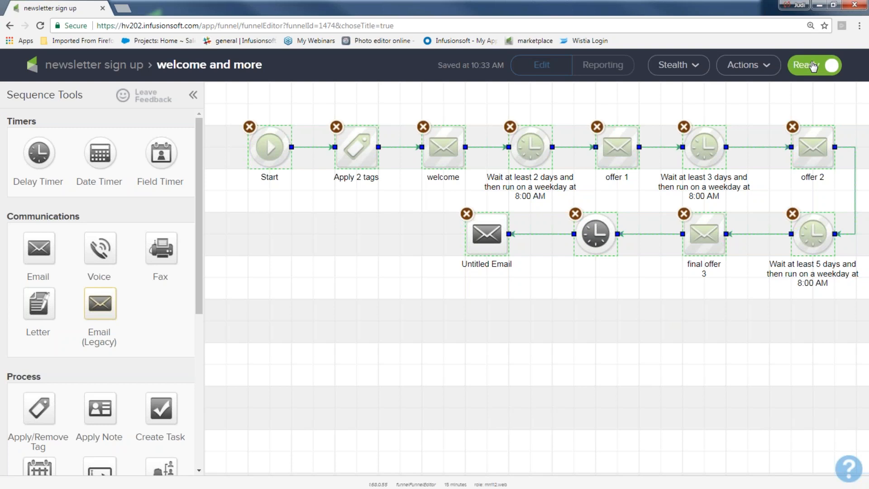
pyautogui.click(97, 65)
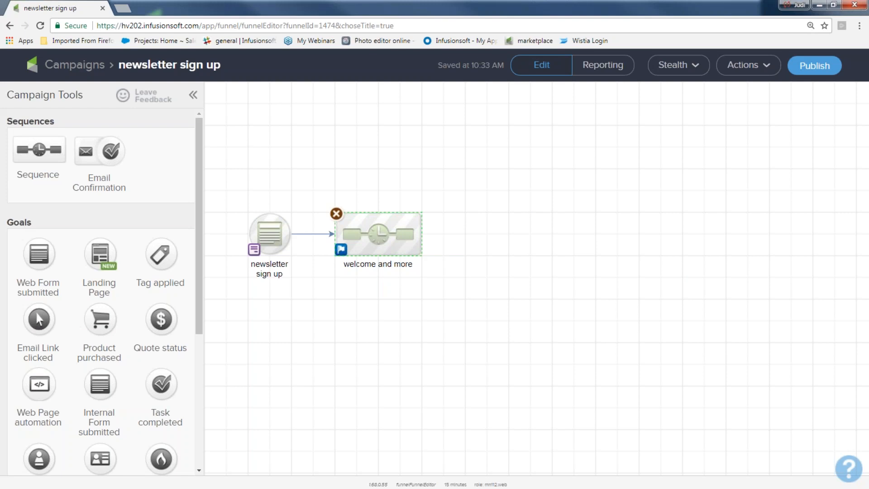
# Add a Product purchased goal linked from welcome and more, triggering on Any Purchase.
pyautogui.moveTo(98, 322); pyautogui.dragTo(473, 247)
pyautogui.moveTo(441, 179); pyautogui.dragTo(543, 289)
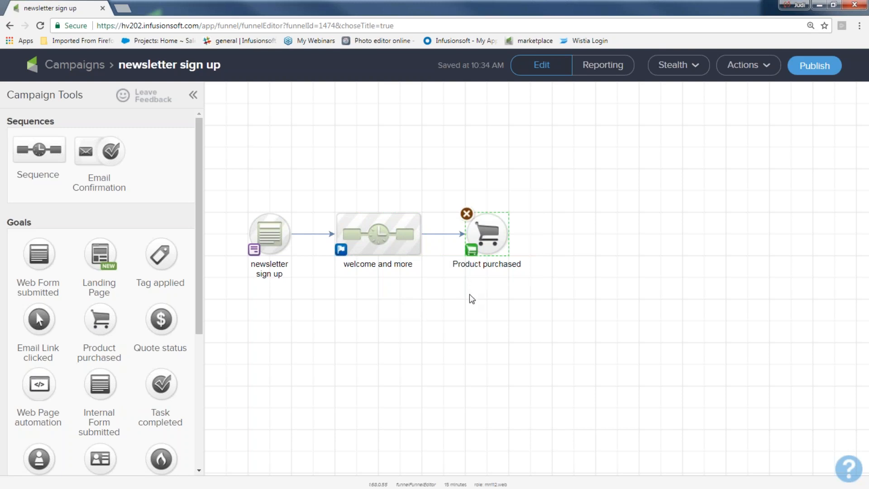
pyautogui.moveTo(496, 247)
pyautogui.doubleClick(491, 240)
pyautogui.click(252, 269)
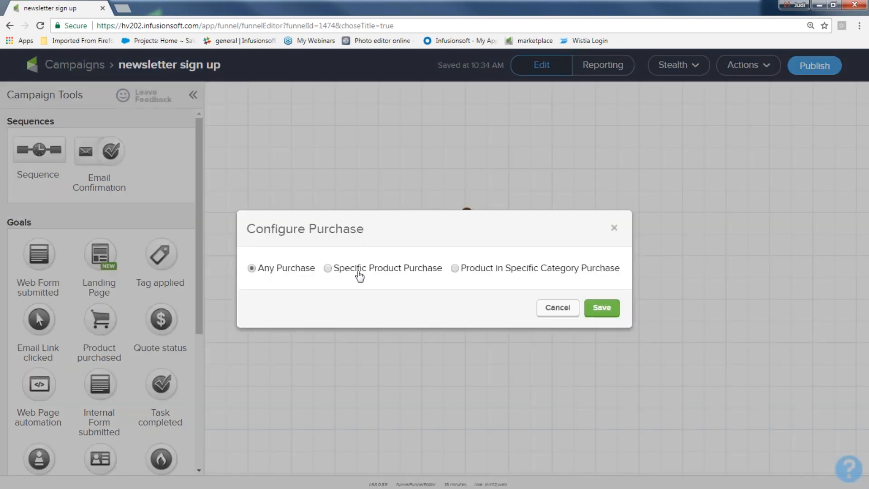
pyautogui.click(598, 309)
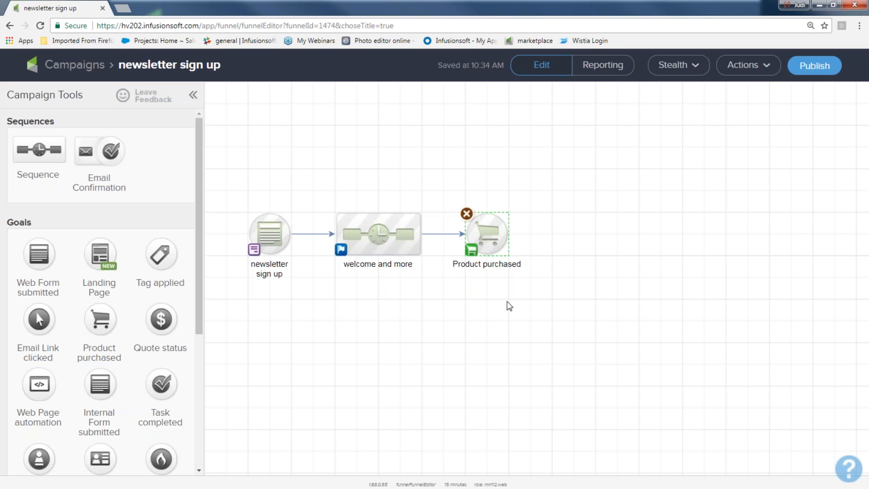
# Add a sequence linked from Product purchased and name it 'new customer sequence'.
pyautogui.moveTo(40, 149); pyautogui.dragTo(597, 234)
pyautogui.moveTo(507, 235); pyautogui.dragTo(617, 233)
pyautogui.write('new customer sequence')
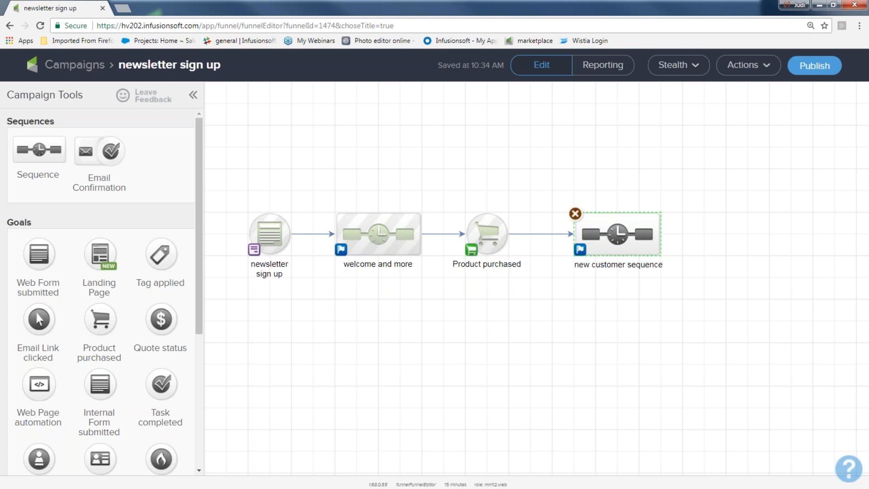
# Select each of the four campaign elements to review the finished flow.
pyautogui.moveTo(217, 179); pyautogui.dragTo(313, 294)
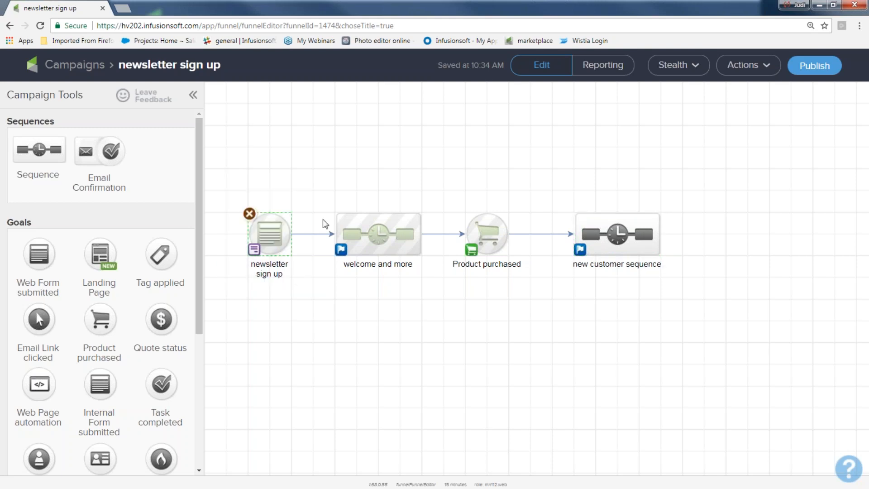
pyautogui.moveTo(313, 178); pyautogui.dragTo(438, 288)
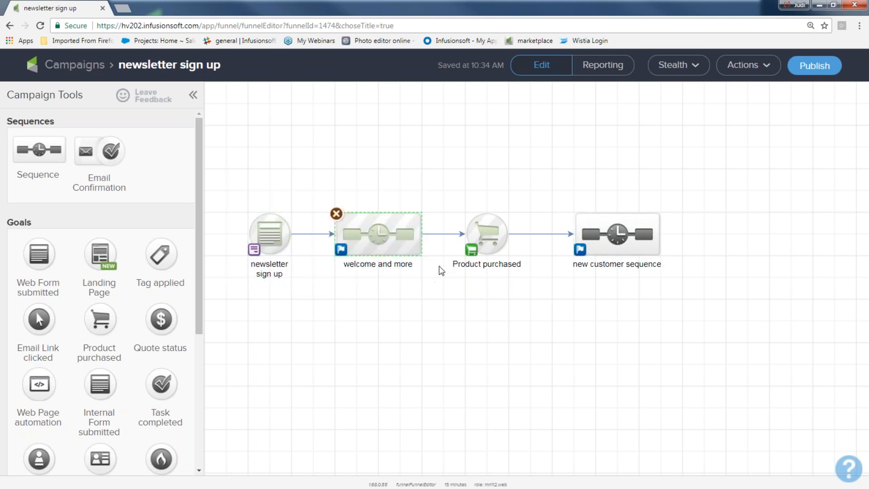
pyautogui.moveTo(437, 181); pyautogui.dragTo(539, 292)
pyautogui.moveTo(543, 194); pyautogui.dragTo(690, 287)
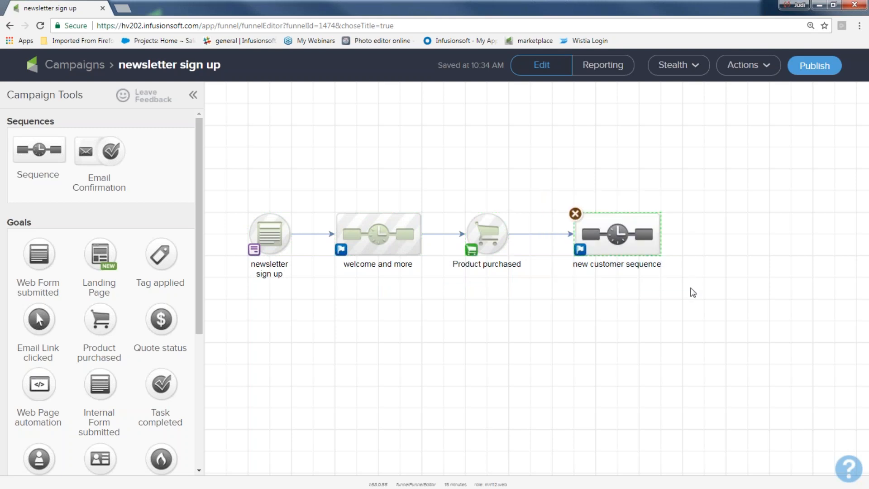
pyautogui.moveTo(443, 193); pyautogui.dragTo(519, 290)
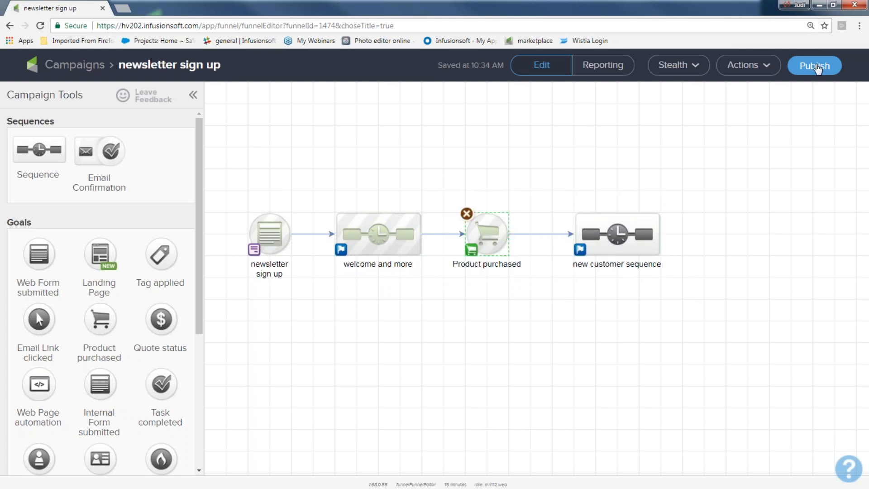
# Review the Campaign Checklist and publish the newsletter sign up campaign.
pyautogui.click(813, 73)
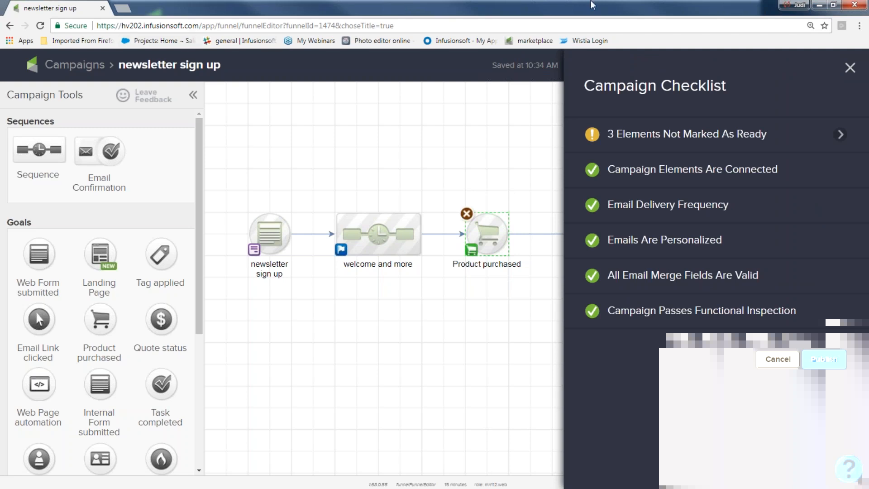
pyautogui.moveTo(670, 143)
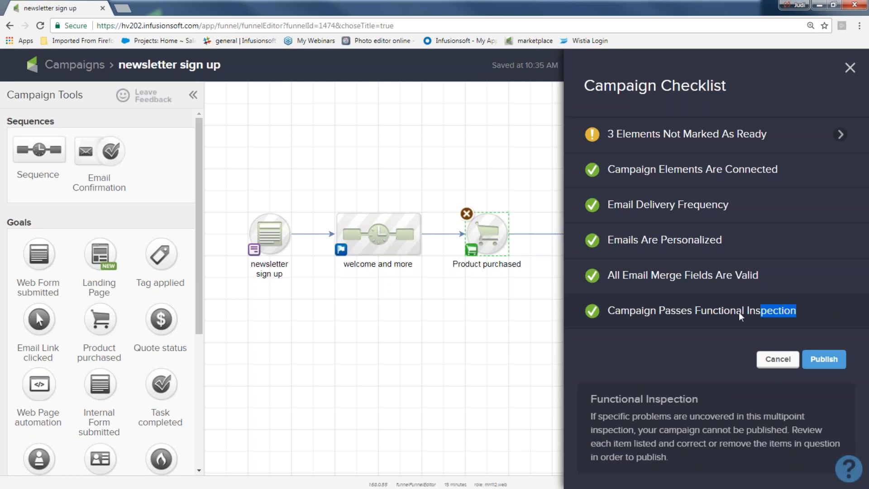
pyautogui.moveTo(738, 312); pyautogui.dragTo(607, 310)
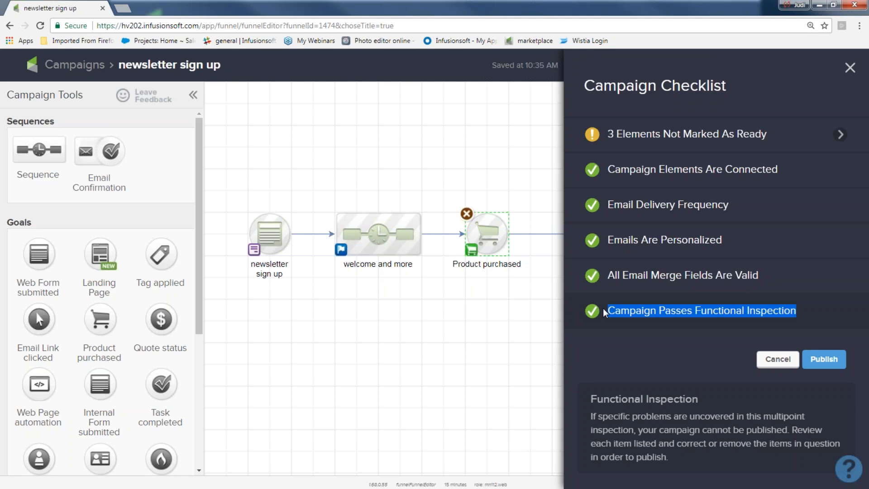
pyautogui.click(817, 360)
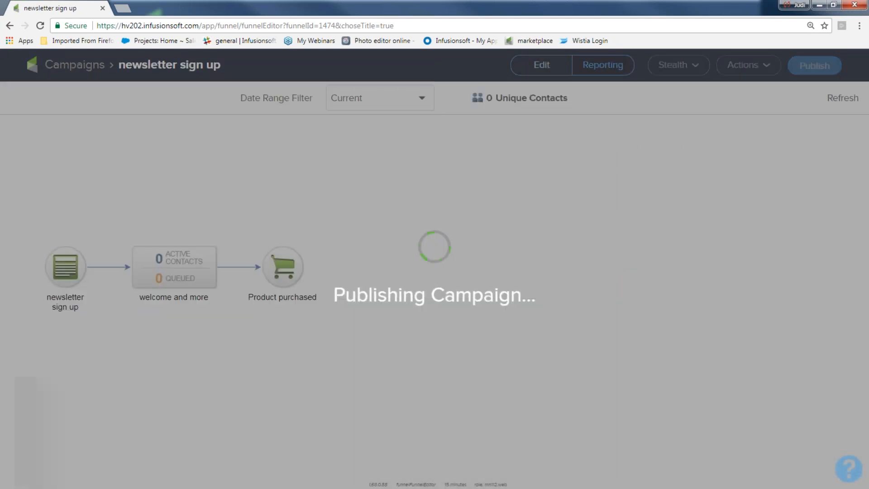
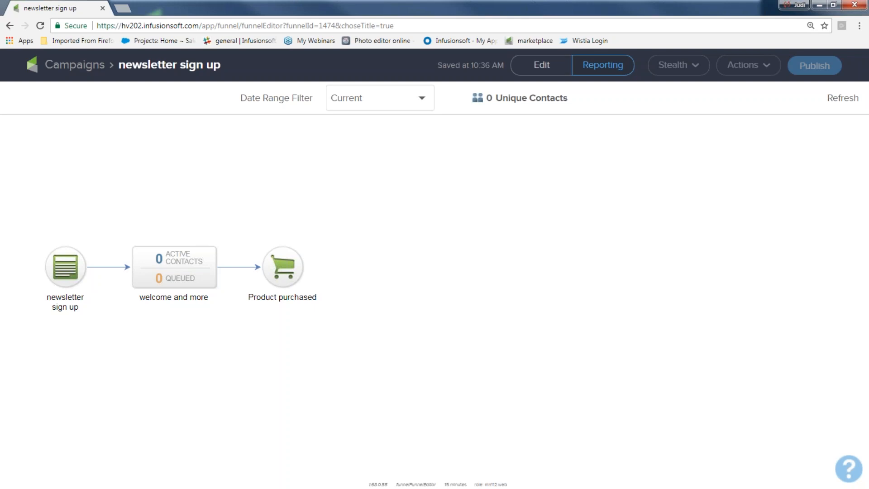
# Open the newsletter sign up form's hosted Pretty URL in a new tab from its Code settings.
pyautogui.click(547, 70)
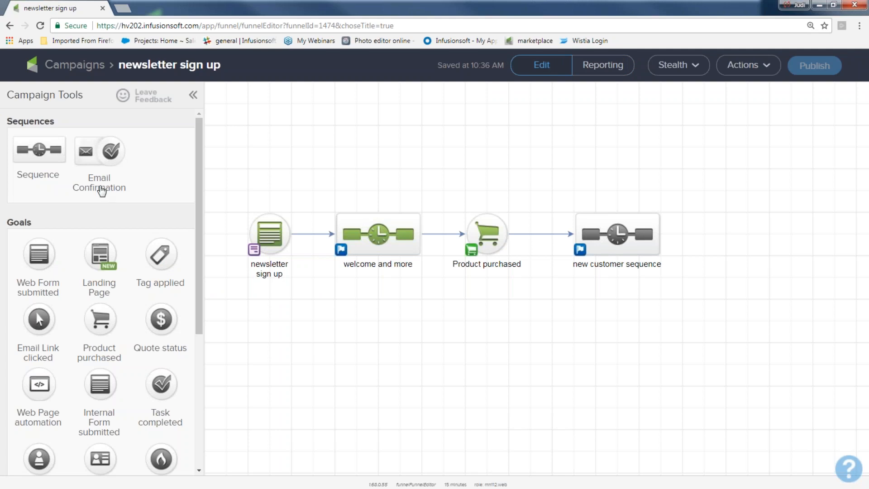
pyautogui.doubleClick(267, 236)
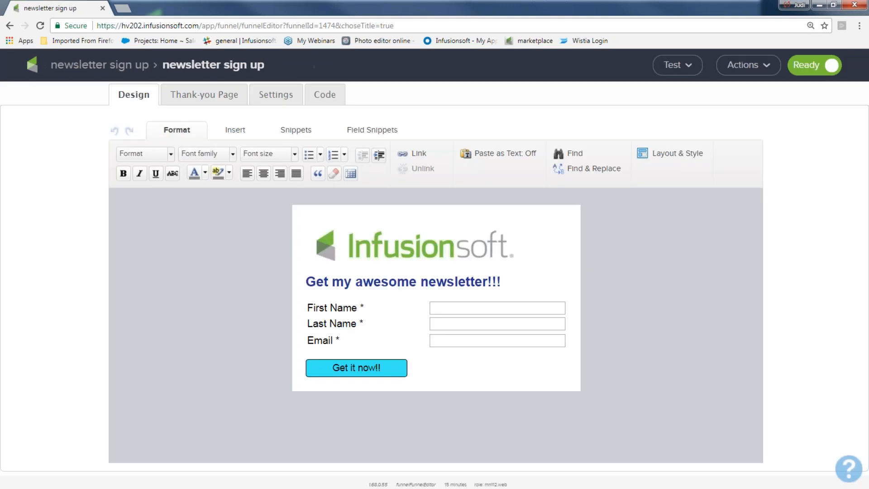
pyautogui.click(679, 66)
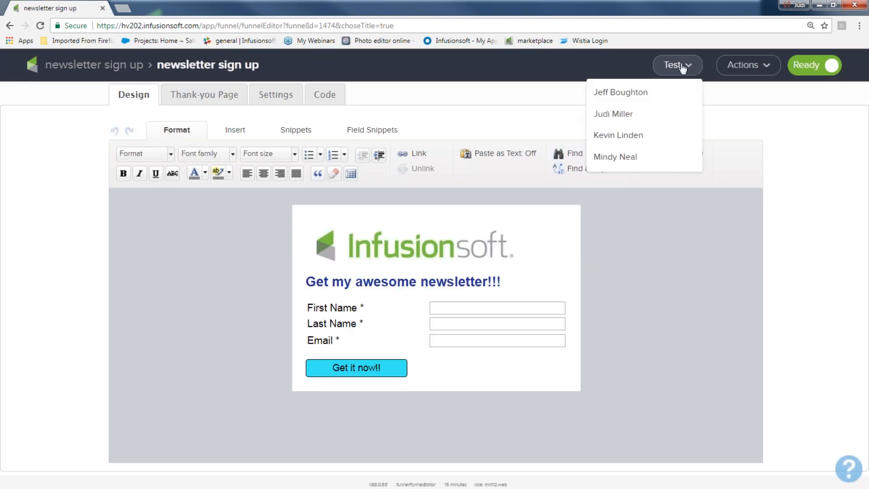
pyautogui.click(330, 93)
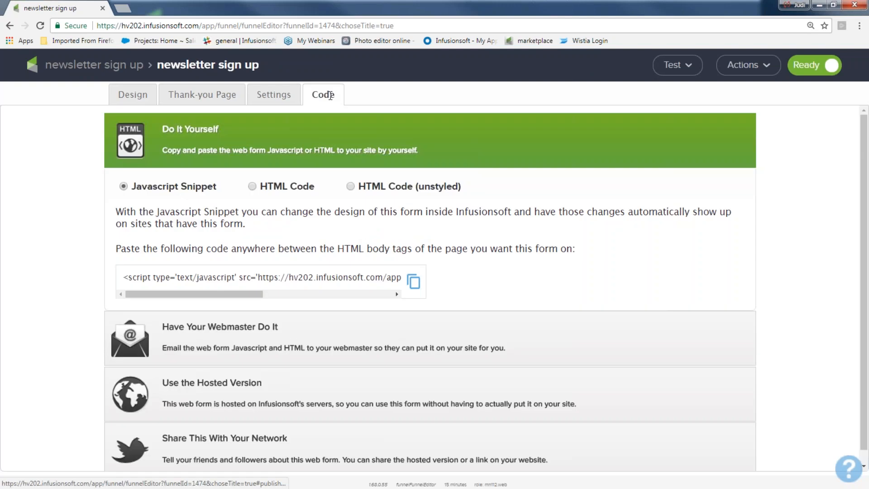
pyautogui.click(229, 385)
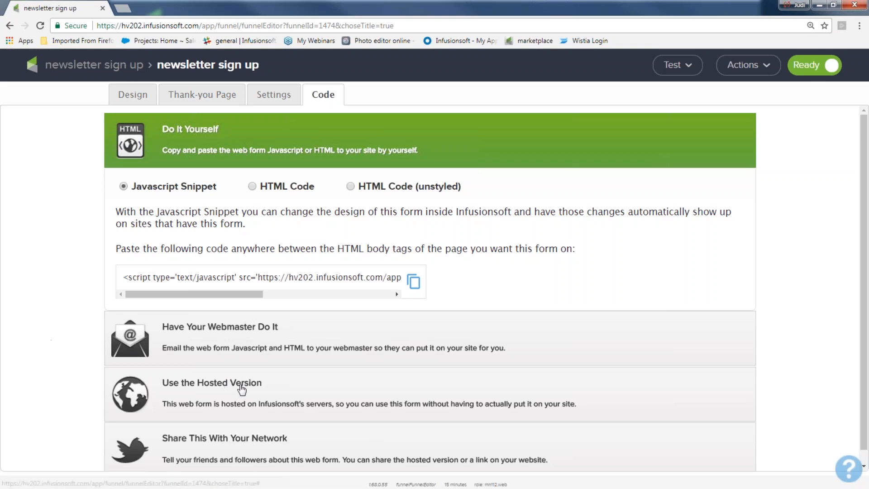
pyautogui.click(242, 388)
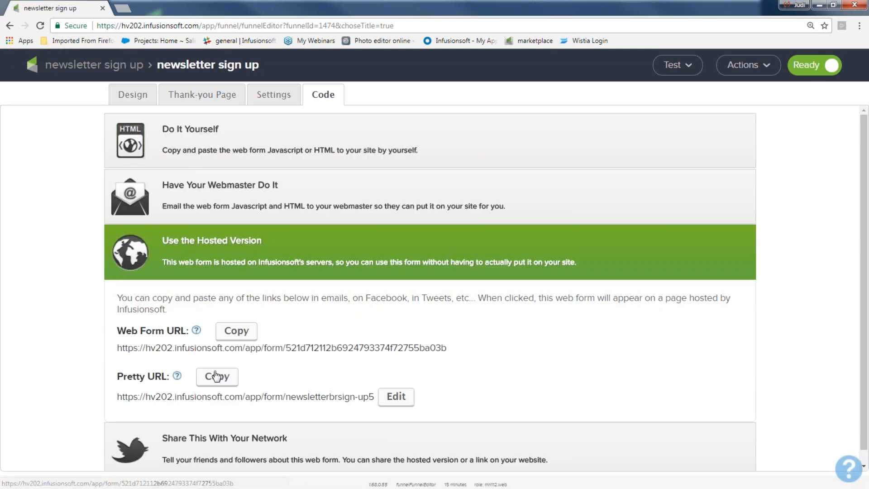
pyautogui.click(245, 396)
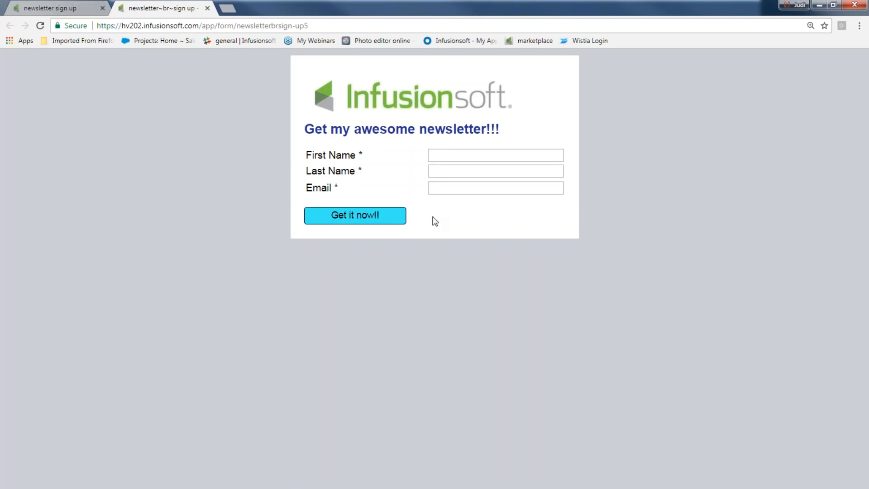
# Fill in a test first name and last name on the hosted sign-up form.
pyautogui.click(458, 152)
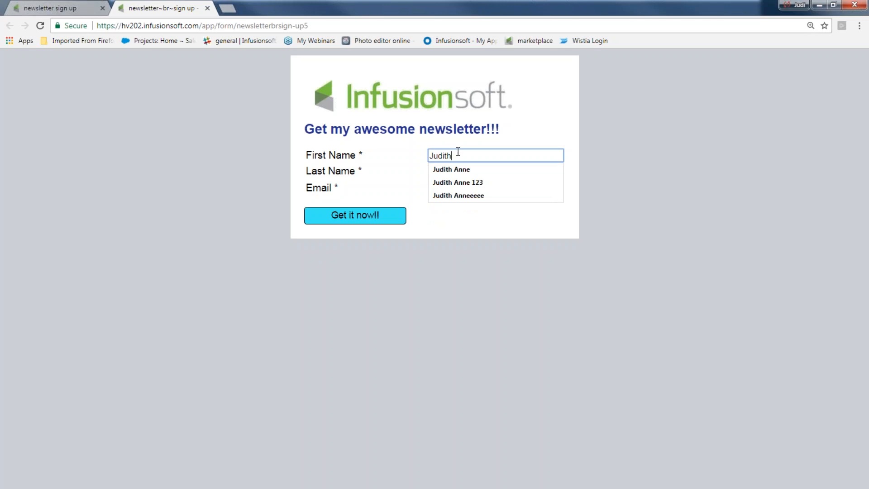
pyautogui.click(415, 174)
pyautogui.click(441, 171)
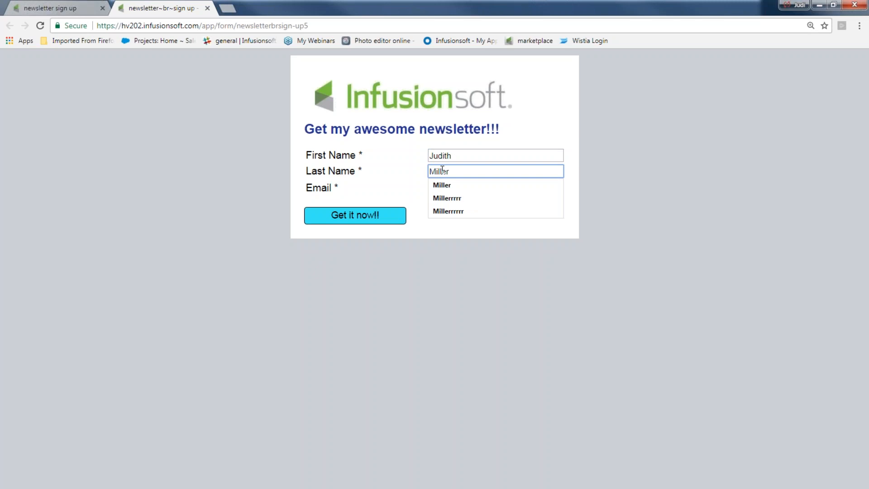
pyautogui.click(459, 156)
pyautogui.write('hhhhh')
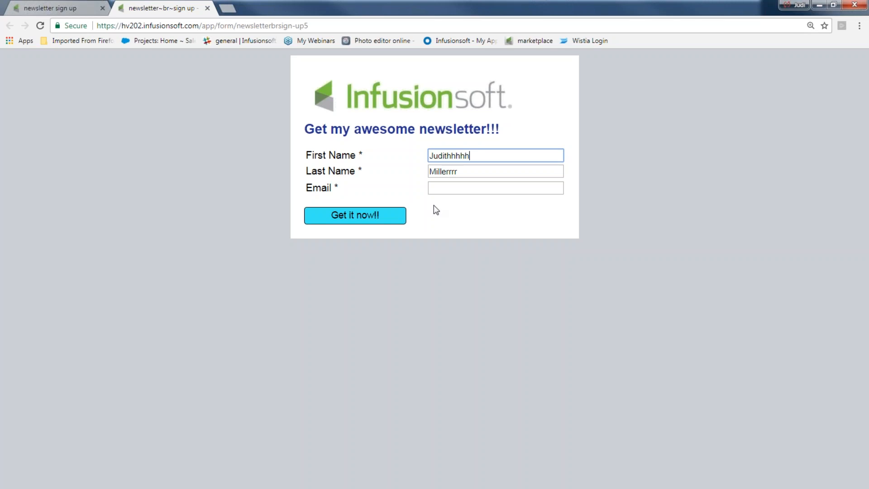
# Enter a test e-mail address, submit with Get it now!!, and return to the first tab.
pyautogui.click(441, 189)
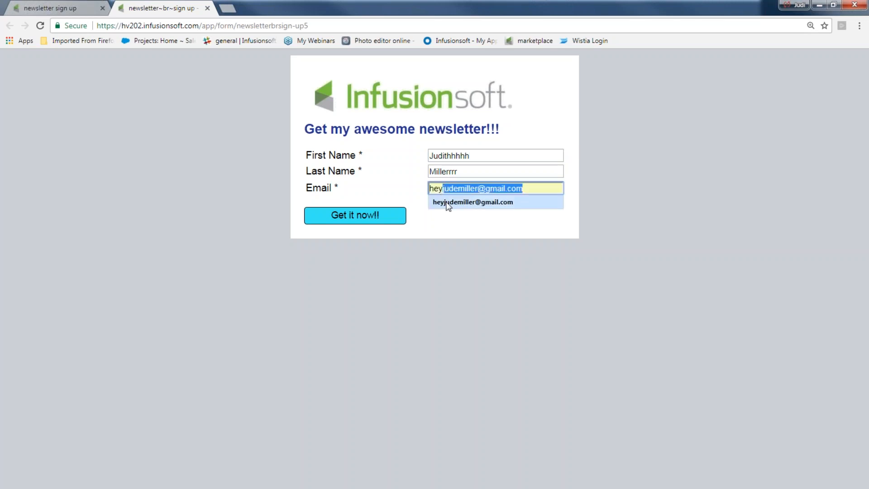
pyautogui.click(446, 202)
pyautogui.click(333, 214)
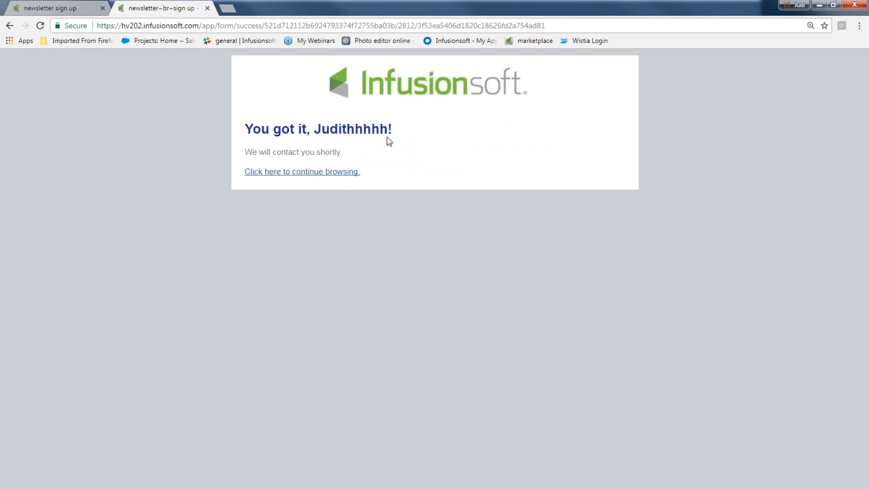
pyautogui.moveTo(393, 130); pyautogui.dragTo(344, 135)
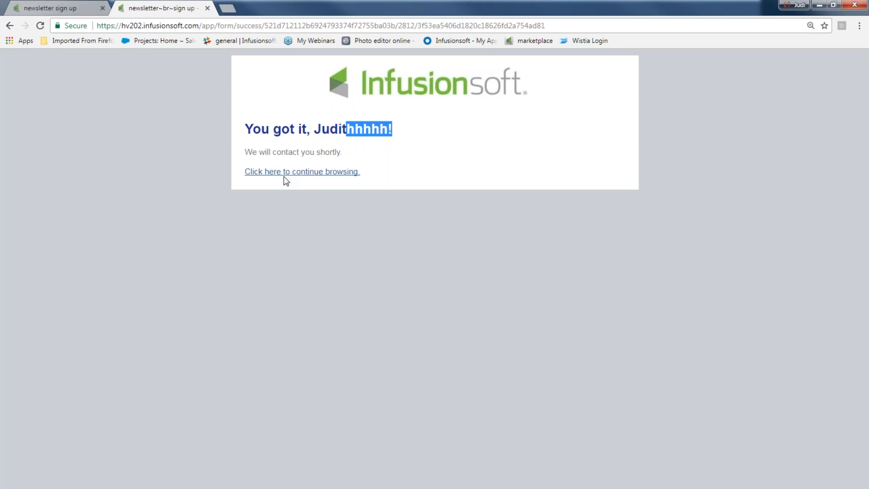
pyautogui.click(52, 9)
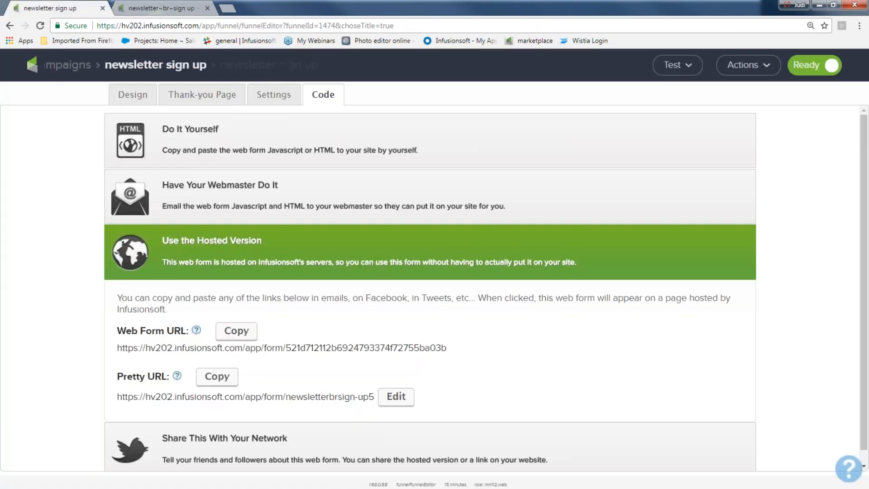
# Search for the test contact with Find a contact and open their full record.
pyautogui.click(68, 65)
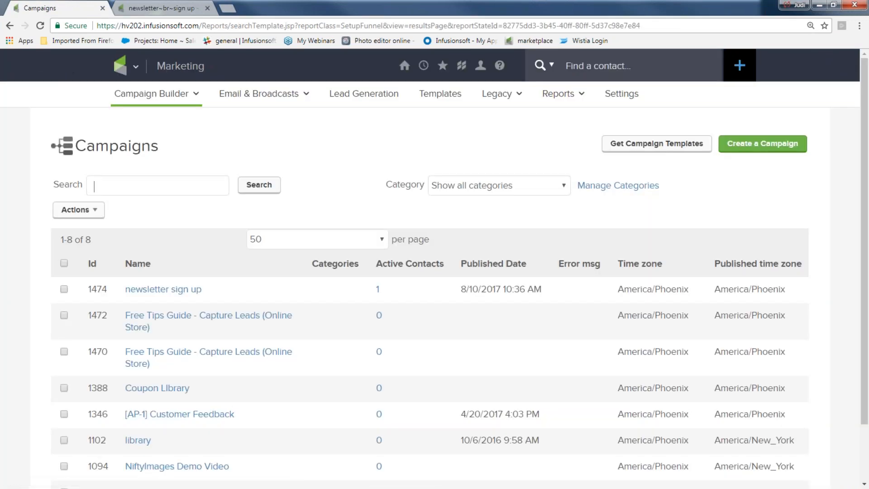
pyautogui.click(575, 66)
pyautogui.write('ju')
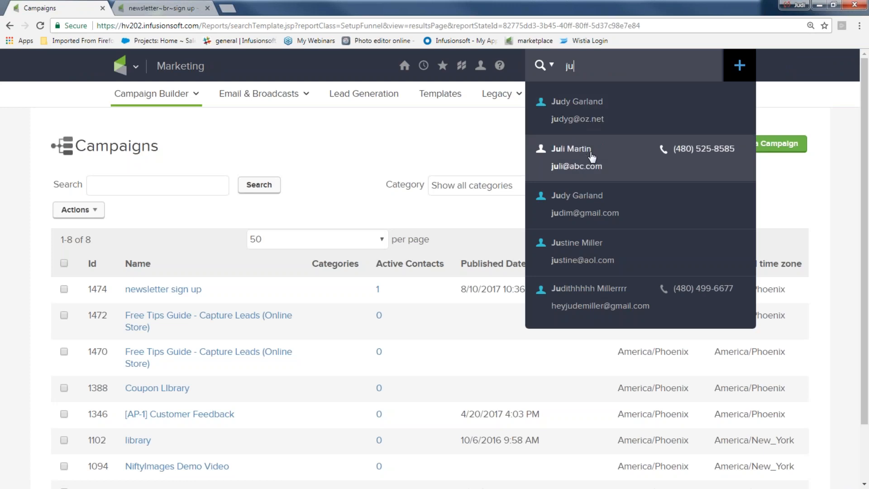
pyautogui.click(581, 293)
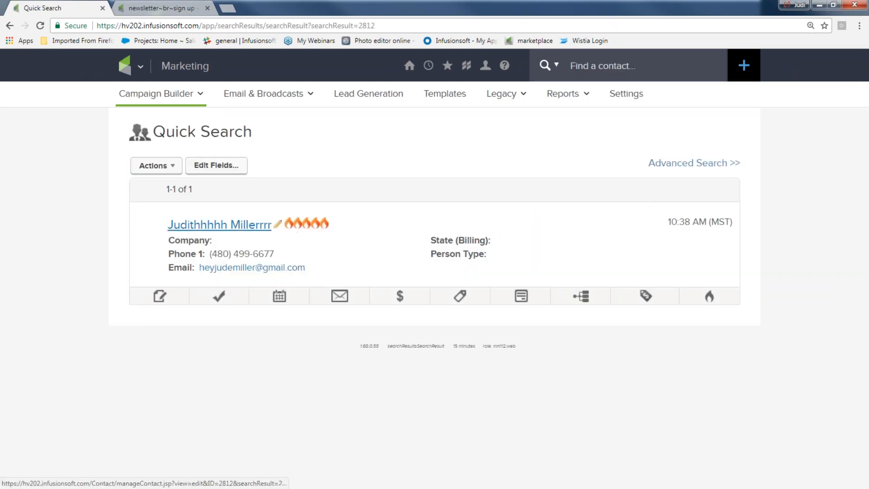
pyautogui.click(229, 224)
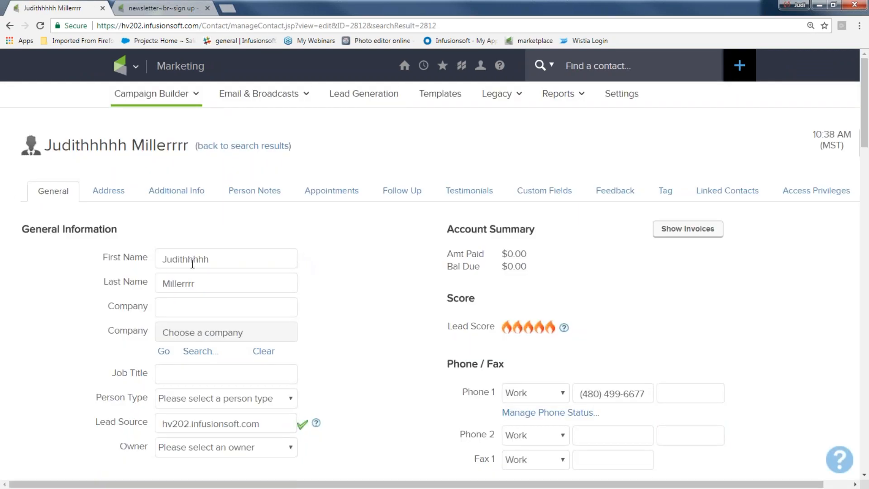
# Check the contact's name and the Newsletter sign up and website opt in tags dated 8/10/17.
pyautogui.moveTo(217, 259); pyautogui.dragTo(153, 267)
pyautogui.moveTo(196, 283); pyautogui.dragTo(157, 284)
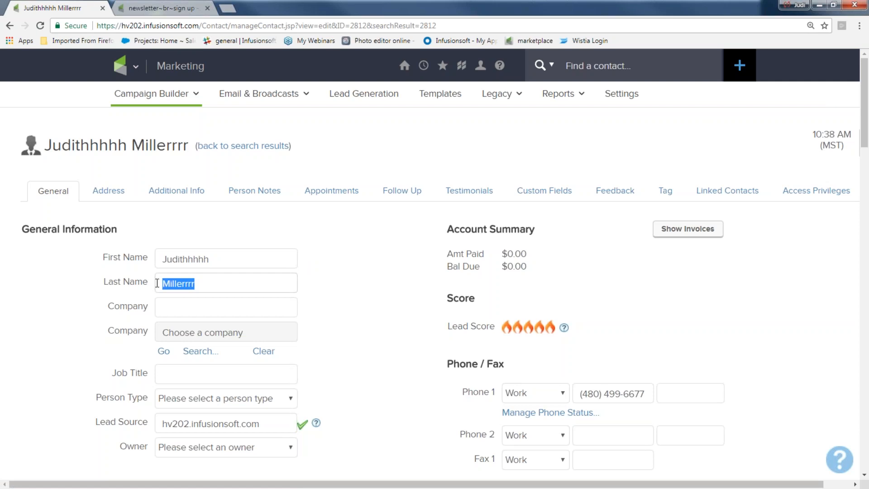
pyautogui.scroll(-6, 335, 299)
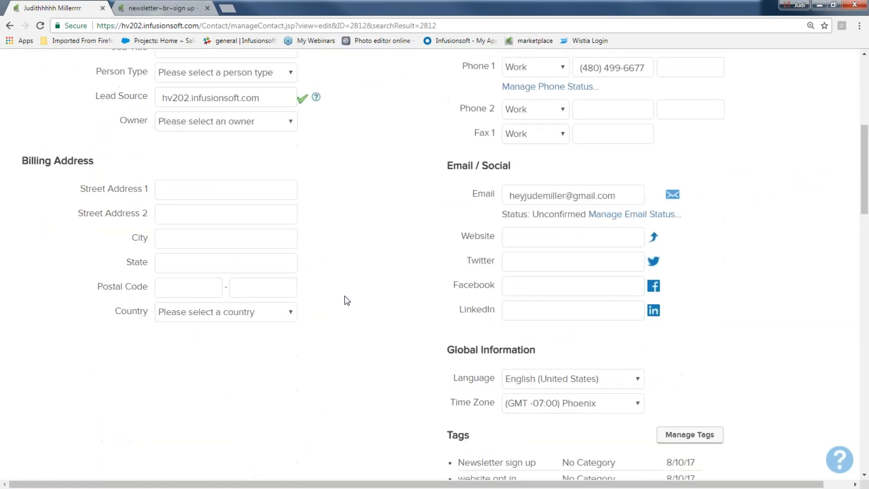
pyautogui.scroll(-3, 344, 299)
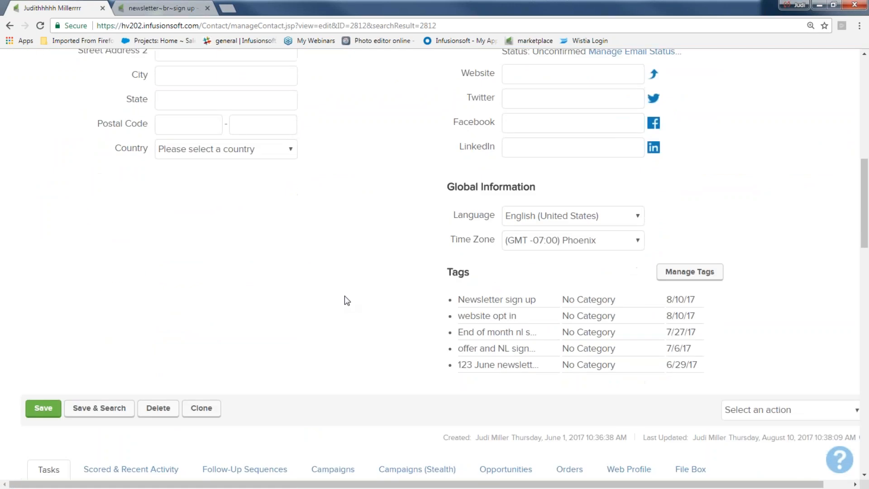
pyautogui.moveTo(458, 299); pyautogui.dragTo(536, 300)
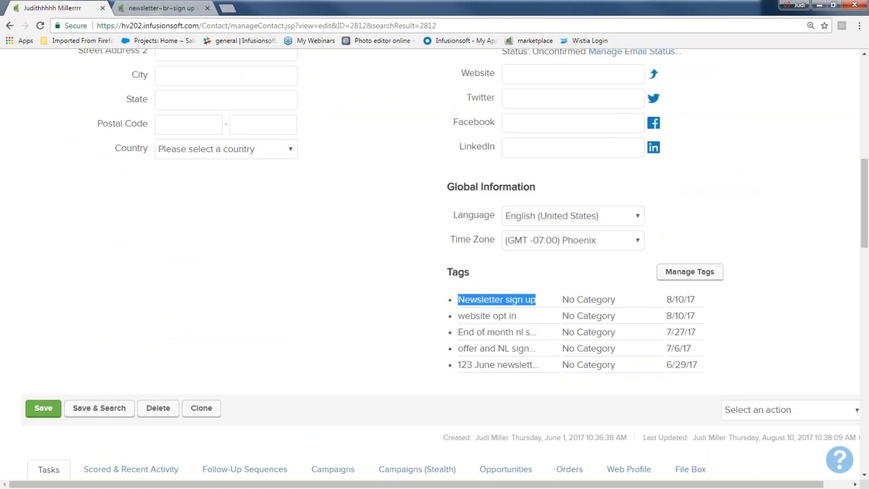
pyautogui.moveTo(664, 300); pyautogui.dragTo(695, 300)
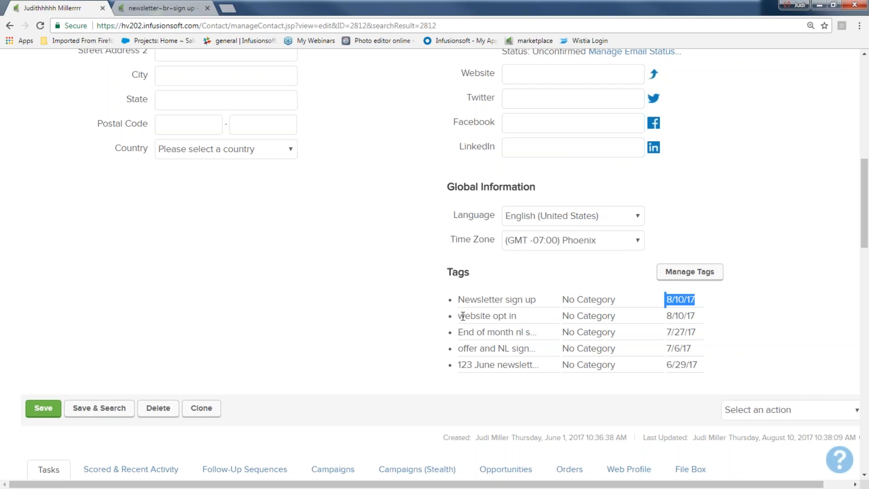
pyautogui.moveTo(458, 315); pyautogui.dragTo(537, 322)
pyautogui.moveTo(658, 317); pyautogui.dragTo(708, 323)
pyautogui.click(401, 277)
pyautogui.scroll(-3, 309, 270)
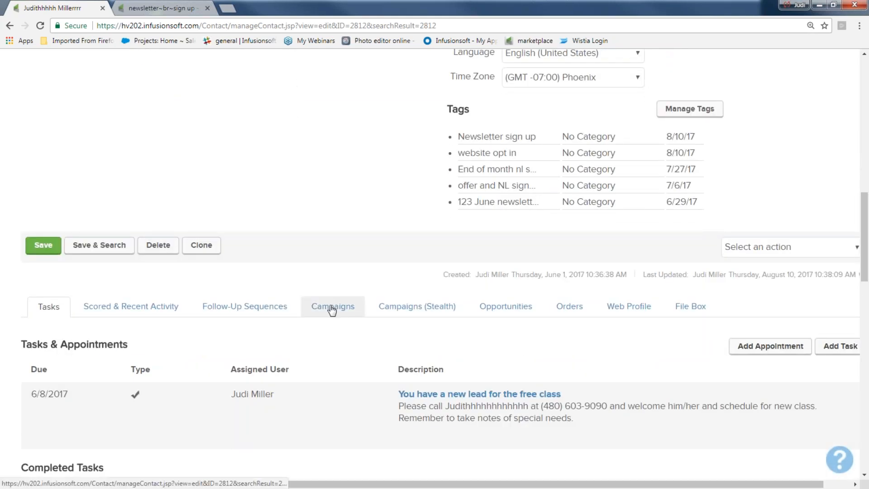
# Review the contact's Recent Campaign History: form submission, applied tags and the welcome email.
pyautogui.click(333, 308)
pyautogui.scroll(-5, 330, 311)
pyautogui.moveTo(149, 267); pyautogui.dragTo(289, 281)
pyautogui.scroll(-5, 79, 303)
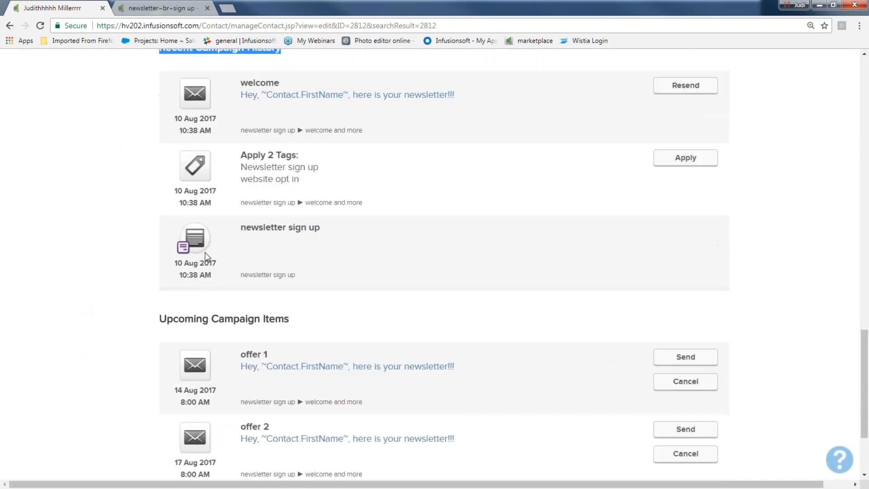
pyautogui.moveTo(179, 276); pyautogui.dragTo(211, 276)
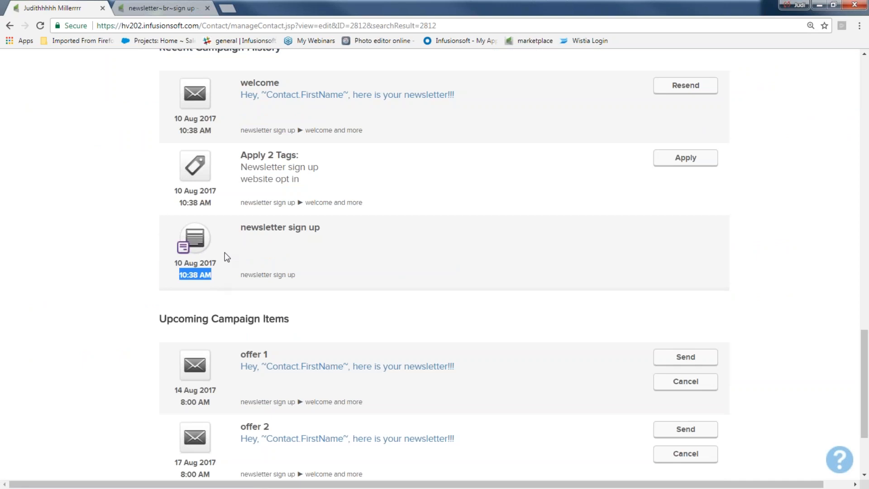
pyautogui.moveTo(235, 231); pyautogui.dragTo(321, 235)
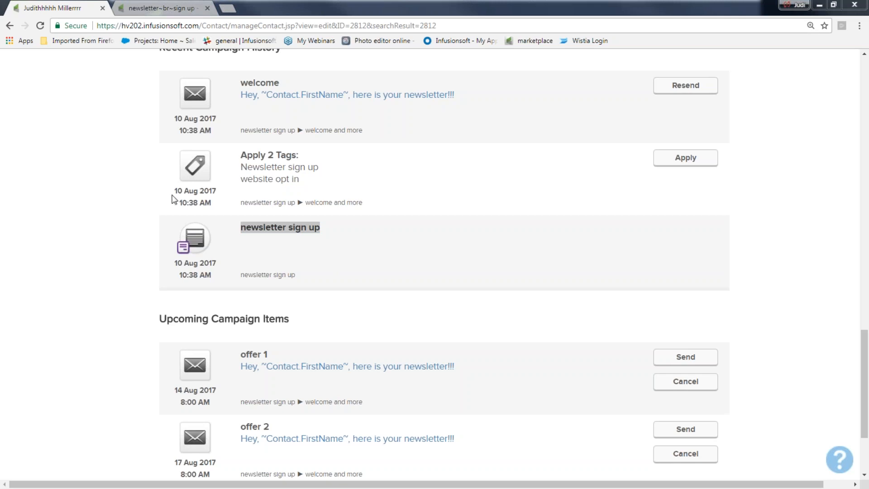
pyautogui.moveTo(174, 199); pyautogui.dragTo(215, 192)
pyautogui.moveTo(240, 155); pyautogui.dragTo(304, 159)
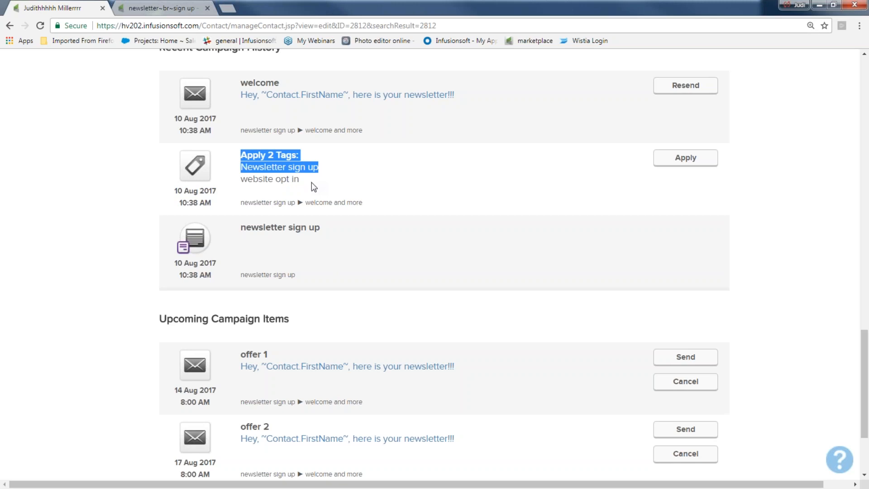
pyautogui.scroll(3, 312, 185)
pyautogui.moveTo(175, 226); pyautogui.dragTo(216, 226)
pyautogui.moveTo(240, 190); pyautogui.dragTo(280, 193)
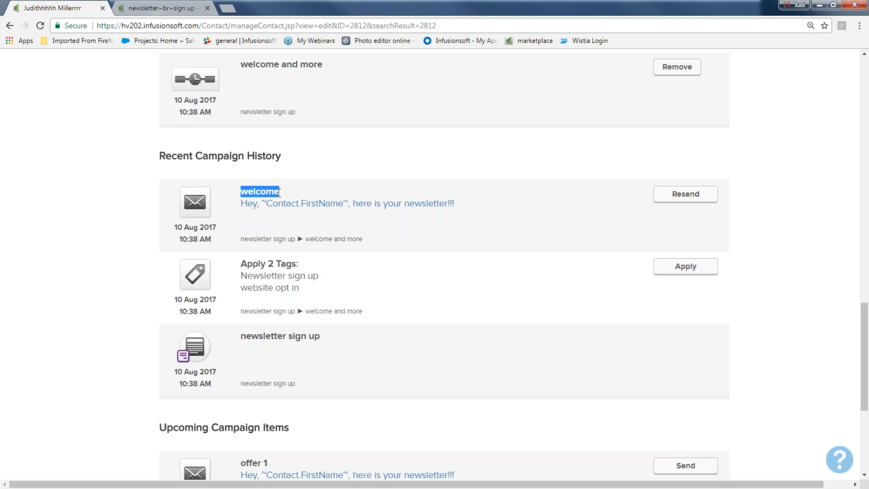
pyautogui.scroll(-5, 276, 198)
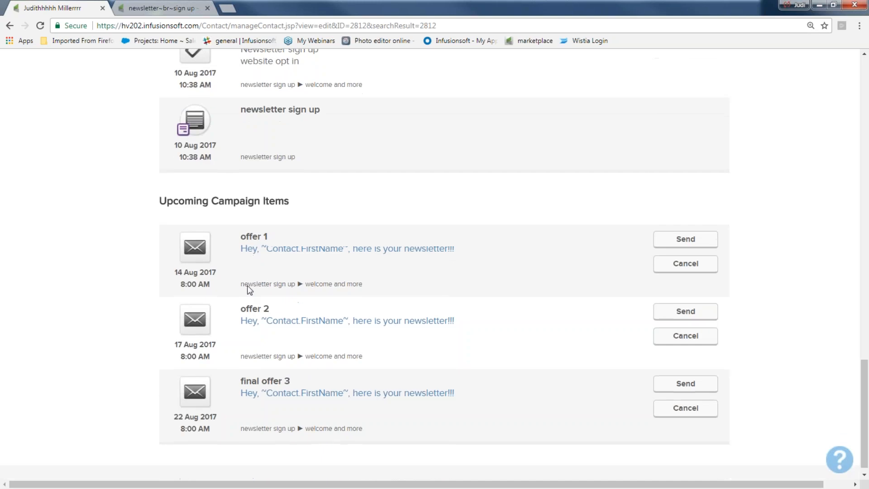
pyautogui.moveTo(145, 192); pyautogui.dragTo(322, 201)
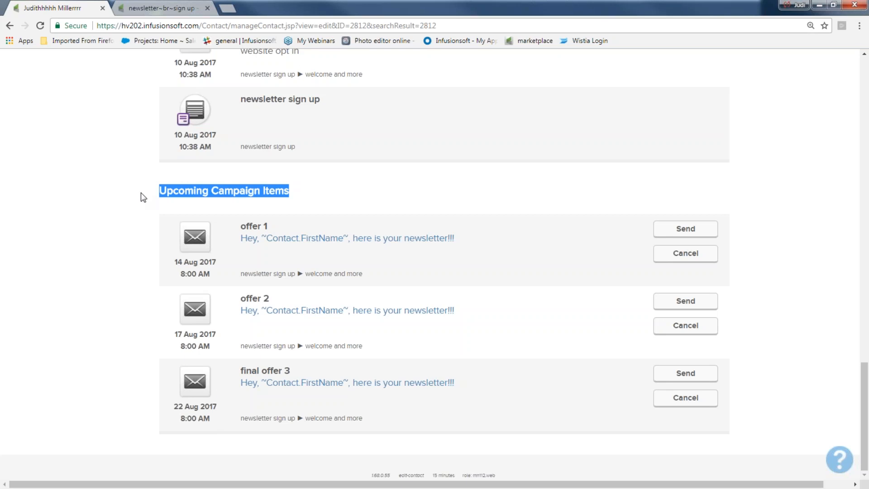
# Return to the Campaigns list through the logo menu's Campaign Builder.
pyautogui.click(119, 184)
pyautogui.scroll(15, 136, 201)
pyautogui.scroll(10, 135, 201)
pyautogui.click(143, 68)
pyautogui.click(367, 127)
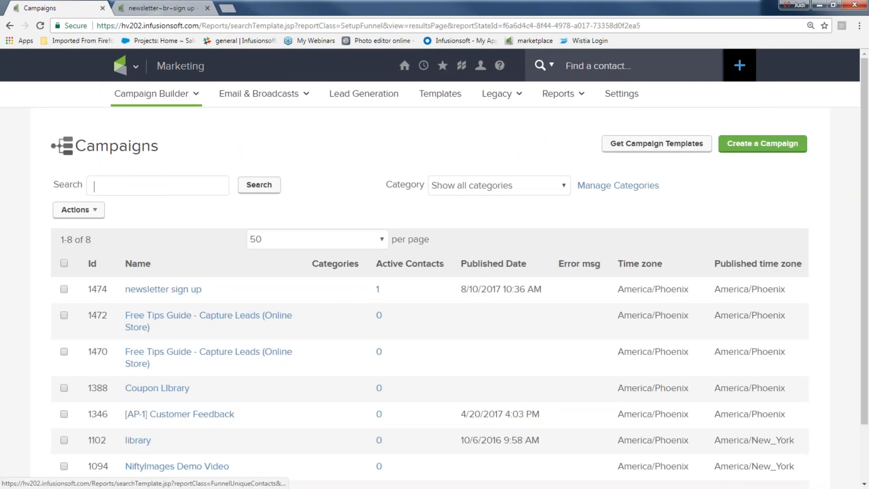
# View newsletter sign up's 1 active contact, then go back through View Campaigns.
pyautogui.click(378, 292)
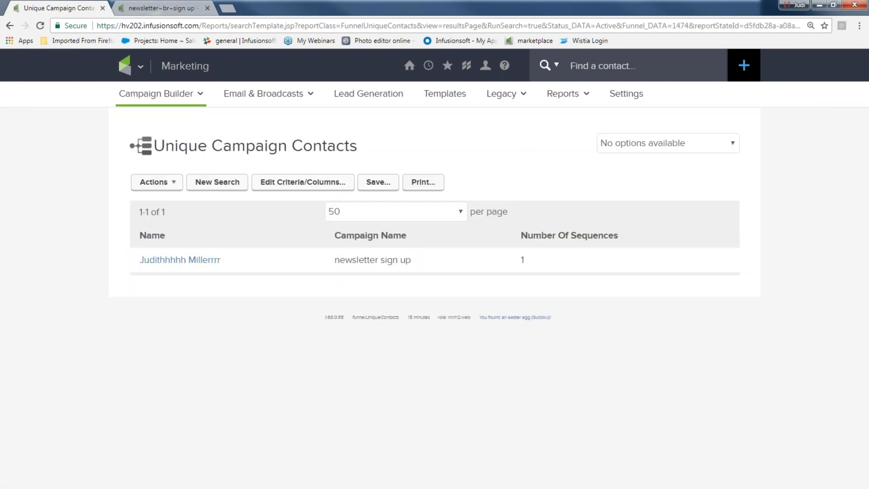
pyautogui.moveTo(156, 93)
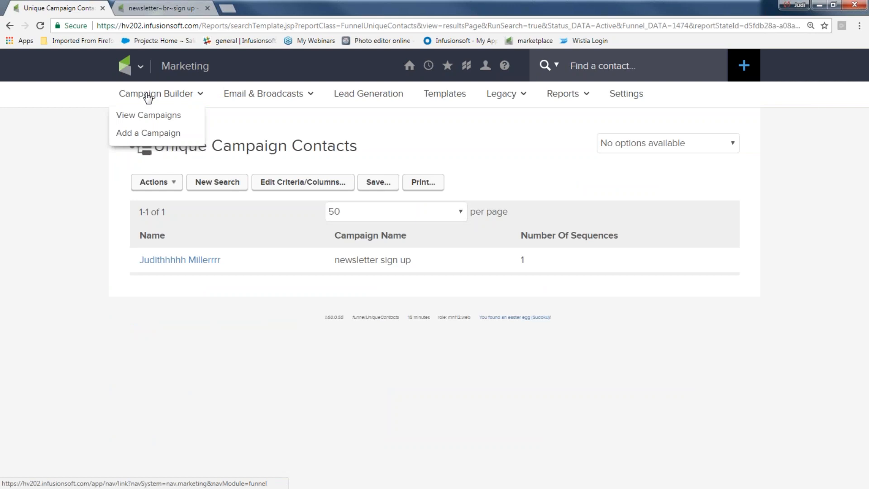
pyautogui.click(148, 117)
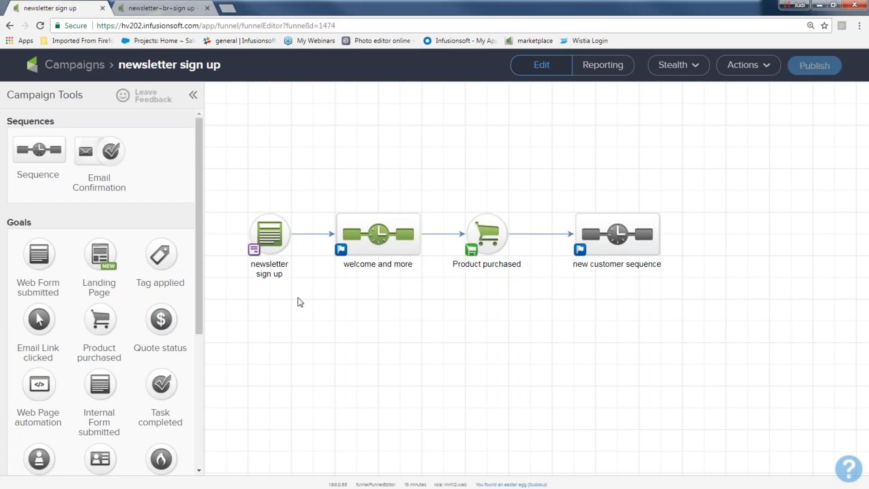
# Drag the campaign elements into one row and review welcome and more's goal setting.
pyautogui.hotkey('ctrl', '+')
pyautogui.hotkey('ctrl', '+')
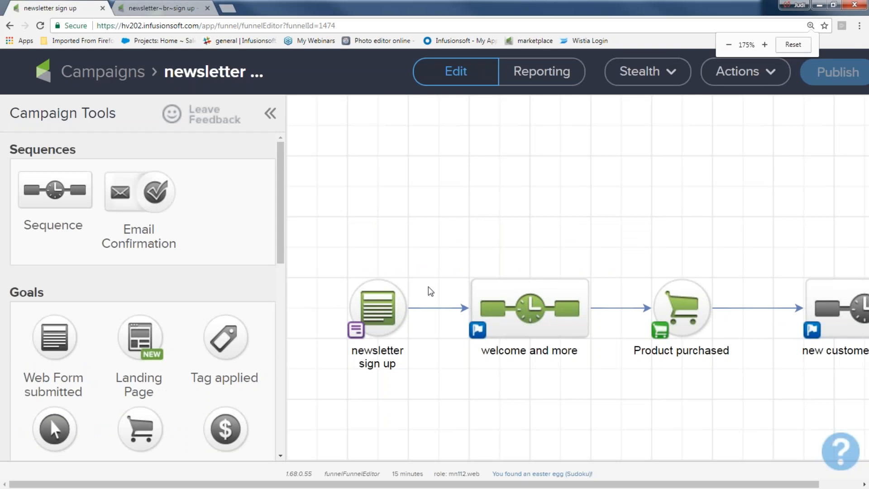
pyautogui.moveTo(329, 234); pyautogui.dragTo(865, 448)
pyautogui.moveTo(546, 288); pyautogui.dragTo(516, 228)
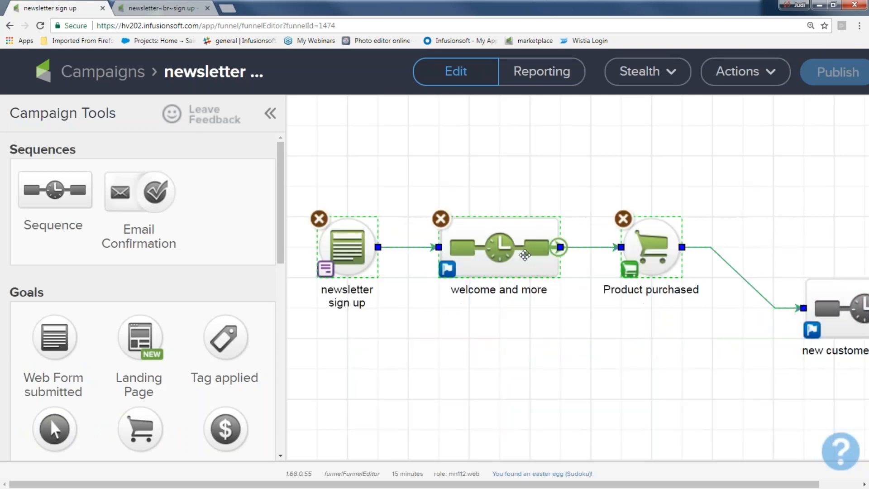
pyautogui.moveTo(818, 291); pyautogui.dragTo(815, 233)
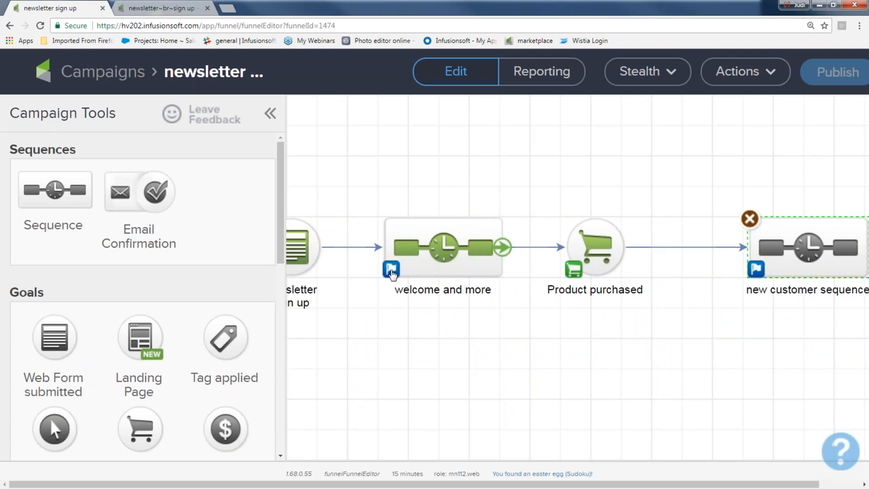
pyautogui.click(391, 270)
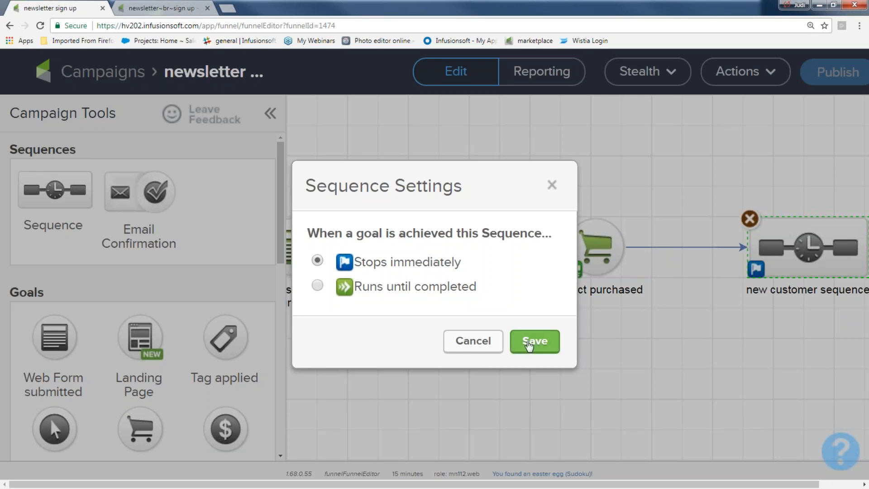
pyautogui.click(528, 342)
# Realign the newsletter sign up flow and save welcome and more's goal option.
pyautogui.hotkey('ctrl', '-')
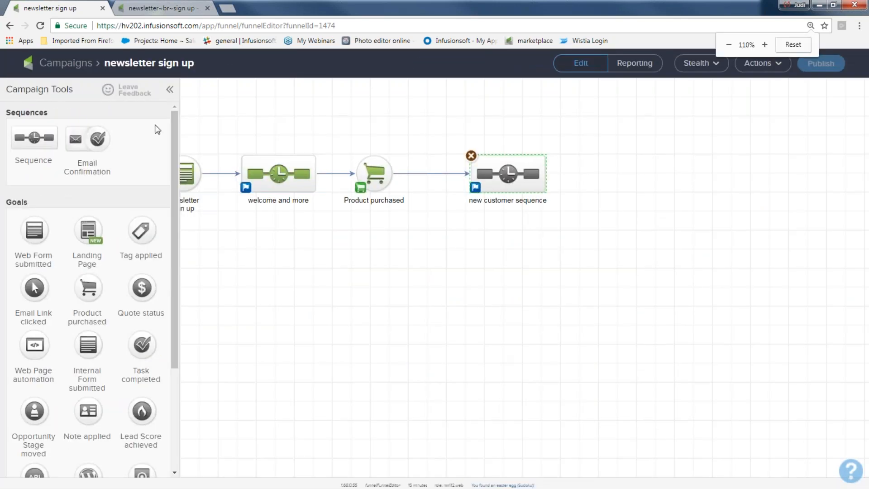
pyautogui.moveTo(181, 131); pyautogui.dragTo(626, 238)
pyautogui.moveTo(375, 179); pyautogui.dragTo(451, 217)
pyautogui.moveTo(243, 221); pyautogui.dragTo(241, 212)
pyautogui.click(322, 227)
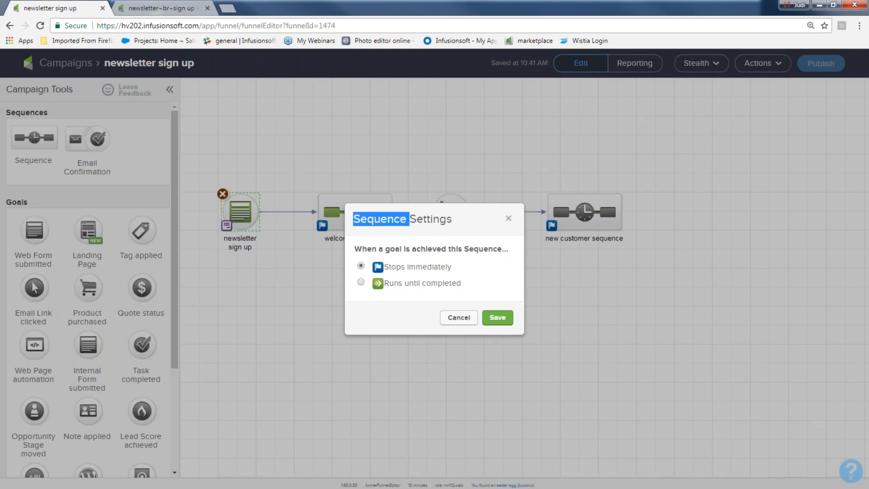
pyautogui.click(558, 292)
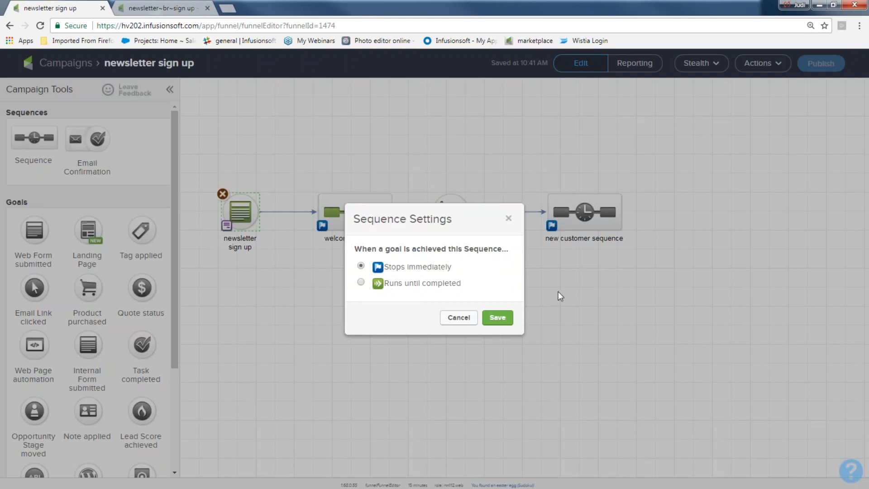
pyautogui.hotkey('ctrl', '+')
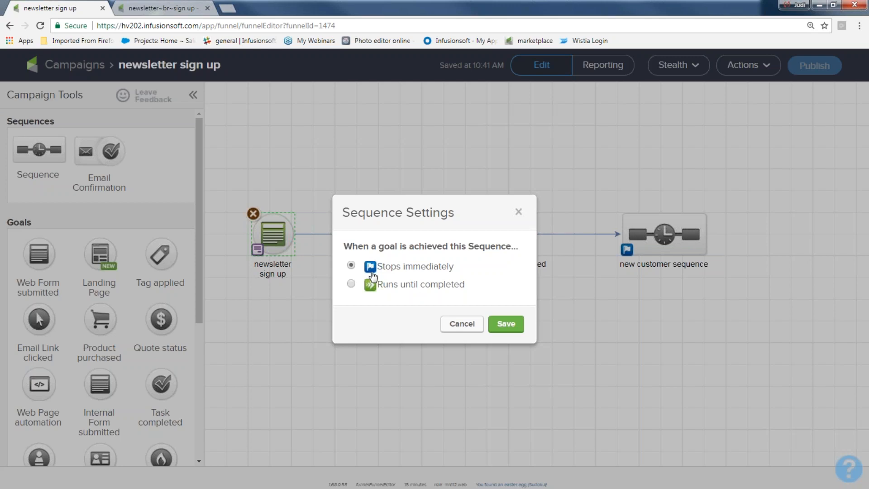
pyautogui.click(351, 284)
pyautogui.click(503, 324)
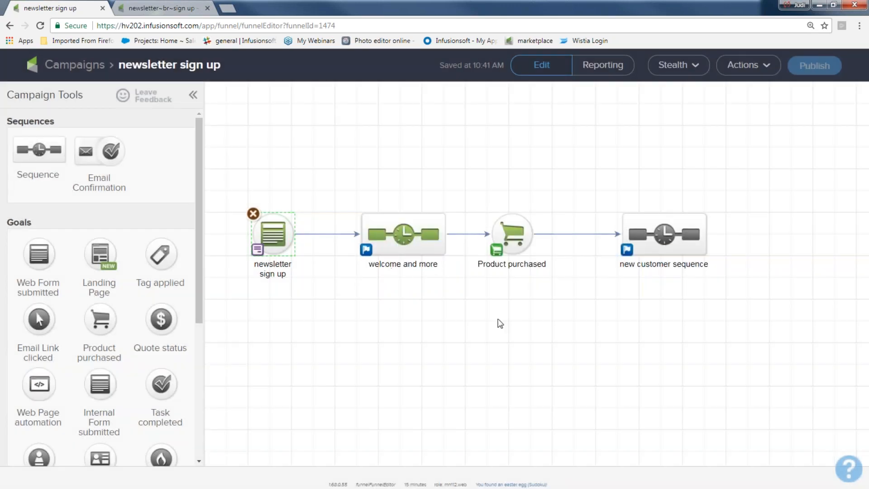
pyautogui.moveTo(465, 170); pyautogui.dragTo(561, 299)
pyautogui.moveTo(346, 148); pyautogui.dragTo(444, 299)
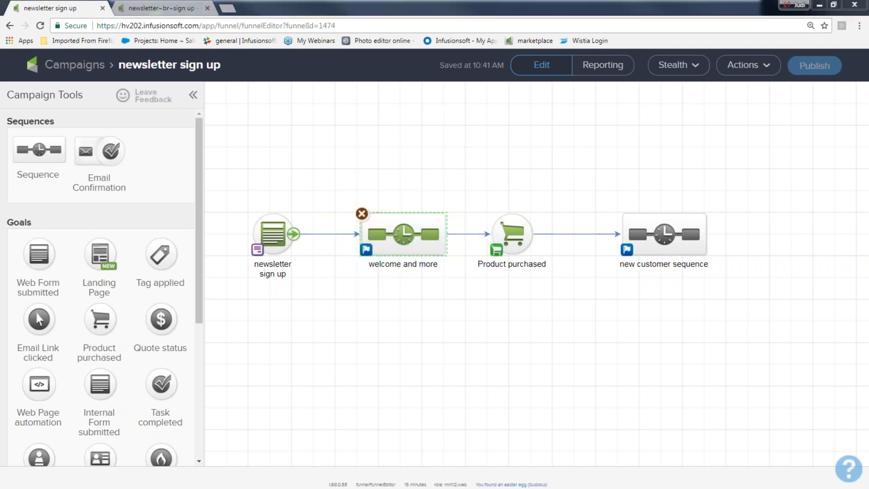
pyautogui.moveTo(240, 169)
pyautogui.mouseDown()
pyautogui.moveTo(234, 231)
pyautogui.moveTo(303, 273)
pyautogui.moveTo(212, 172)
pyautogui.mouseUp()
pyautogui.moveTo(225, 325)
pyautogui.mouseDown()
pyautogui.moveTo(251, 361)
pyautogui.moveTo(230, 325)
pyautogui.moveTo(261, 348)
pyautogui.moveTo(279, 332)
pyautogui.moveTo(267, 309)
pyautogui.moveTo(262, 324)
pyautogui.moveTo(294, 306)
pyautogui.mouseUp()
pyautogui.click(236, 340)
pyautogui.moveTo(239, 337); pyautogui.dragTo(227, 295)
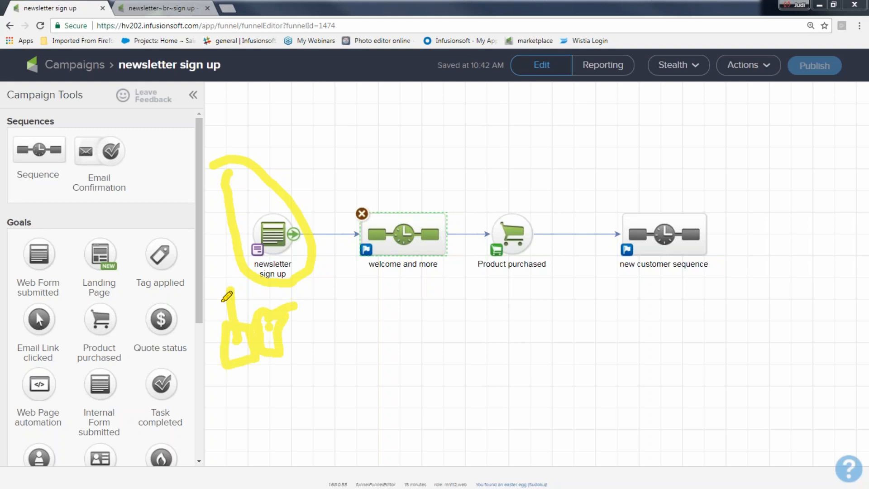
pyautogui.moveTo(335, 190)
pyautogui.mouseDown()
pyautogui.moveTo(480, 288)
pyautogui.moveTo(434, 192)
pyautogui.moveTo(359, 202)
pyautogui.mouseUp()
pyautogui.moveTo(336, 116)
pyautogui.mouseDown()
pyautogui.moveTo(376, 158)
pyautogui.moveTo(385, 119)
pyautogui.moveTo(337, 119)
pyautogui.moveTo(384, 126)
pyautogui.moveTo(333, 87)
pyautogui.moveTo(354, 91)
pyautogui.moveTo(351, 151)
pyautogui.mouseUp()
pyautogui.moveTo(352, 195)
pyautogui.mouseDown()
pyautogui.moveTo(410, 239)
pyautogui.moveTo(424, 268)
pyautogui.mouseUp()
pyautogui.moveTo(418, 173); pyautogui.dragTo(362, 254)
pyautogui.moveTo(435, 197)
pyautogui.mouseDown()
pyautogui.moveTo(559, 186)
pyautogui.moveTo(631, 221)
pyautogui.mouseUp()
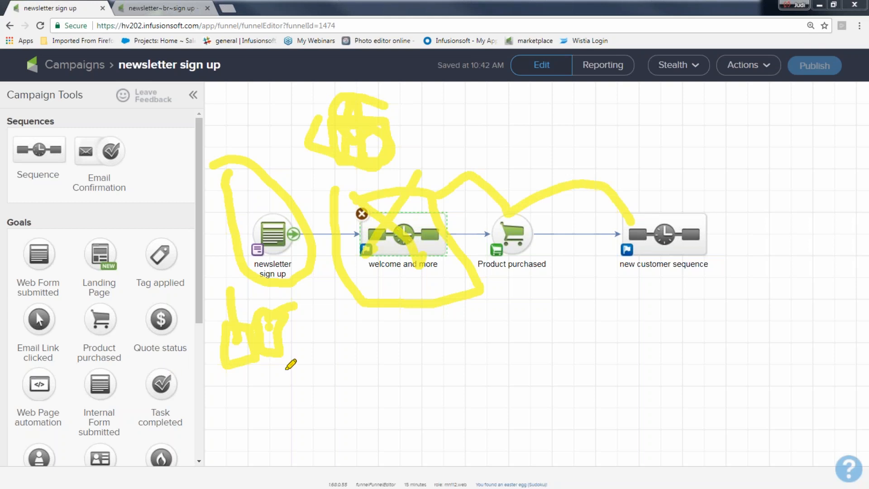
pyautogui.moveTo(312, 348); pyautogui.dragTo(374, 384)
pyautogui.moveTo(316, 348)
pyautogui.mouseDown()
pyautogui.moveTo(369, 345)
pyautogui.moveTo(385, 365)
pyautogui.moveTo(424, 344)
pyautogui.moveTo(433, 385)
pyautogui.moveTo(505, 331)
pyautogui.moveTo(575, 350)
pyautogui.moveTo(500, 329)
pyautogui.moveTo(547, 361)
pyautogui.moveTo(549, 352)
pyautogui.mouseUp()
pyautogui.moveTo(644, 332); pyautogui.dragTo(614, 360)
pyautogui.moveTo(616, 319); pyautogui.dragTo(626, 384)
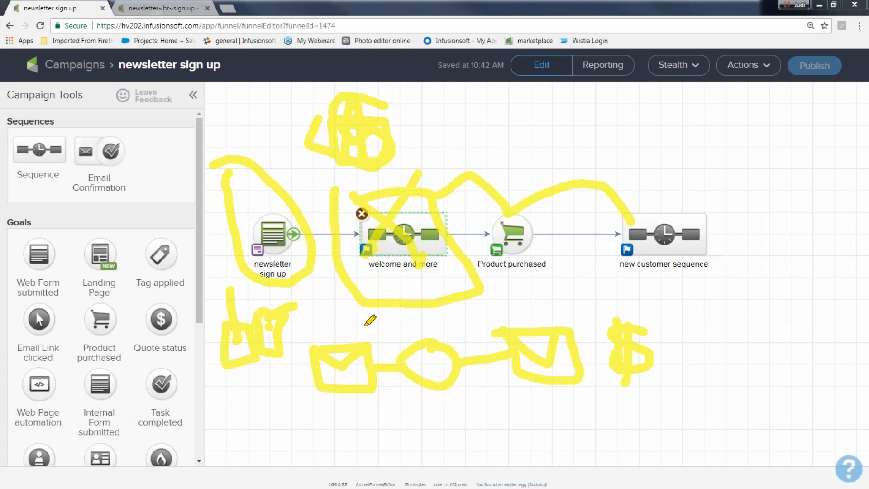
pyautogui.moveTo(307, 312); pyautogui.dragTo(626, 386)
pyautogui.moveTo(356, 393); pyautogui.dragTo(297, 407)
pyautogui.moveTo(428, 185)
pyautogui.mouseDown()
pyautogui.moveTo(436, 178)
pyautogui.moveTo(515, 202)
pyautogui.moveTo(716, 178)
pyautogui.moveTo(718, 250)
pyautogui.moveTo(617, 158)
pyautogui.mouseUp()
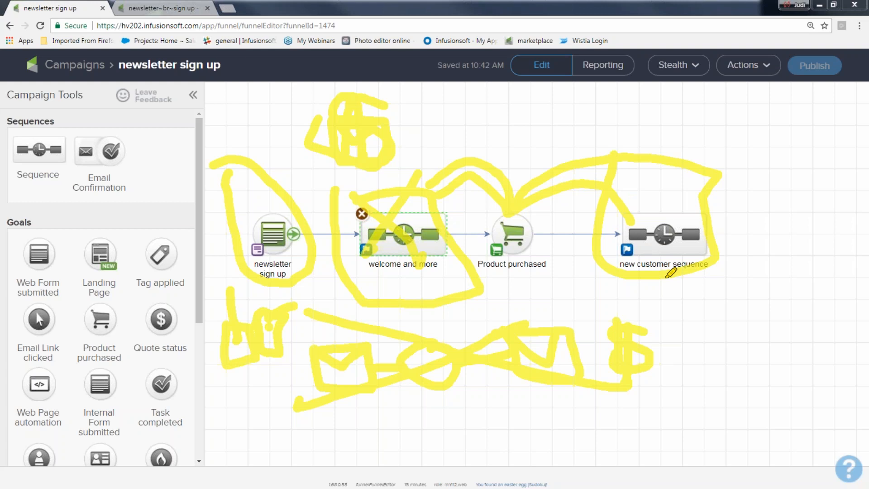
pyautogui.moveTo(380, 410)
pyautogui.mouseDown()
pyautogui.moveTo(389, 450)
pyautogui.moveTo(470, 414)
pyautogui.moveTo(388, 411)
pyautogui.moveTo(432, 432)
pyautogui.moveTo(471, 416)
pyautogui.mouseUp()
pyautogui.moveTo(579, 404); pyautogui.dragTo(525, 423)
pyautogui.moveTo(549, 374)
pyautogui.mouseDown()
pyautogui.moveTo(549, 436)
pyautogui.moveTo(569, 425)
pyautogui.moveTo(335, 339)
pyautogui.moveTo(591, 365)
pyautogui.moveTo(333, 438)
pyautogui.mouseUp()
pyautogui.moveTo(442, 251)
pyautogui.mouseDown()
pyautogui.moveTo(471, 274)
pyautogui.moveTo(807, 242)
pyautogui.moveTo(636, 285)
pyautogui.moveTo(652, 287)
pyautogui.mouseUp()
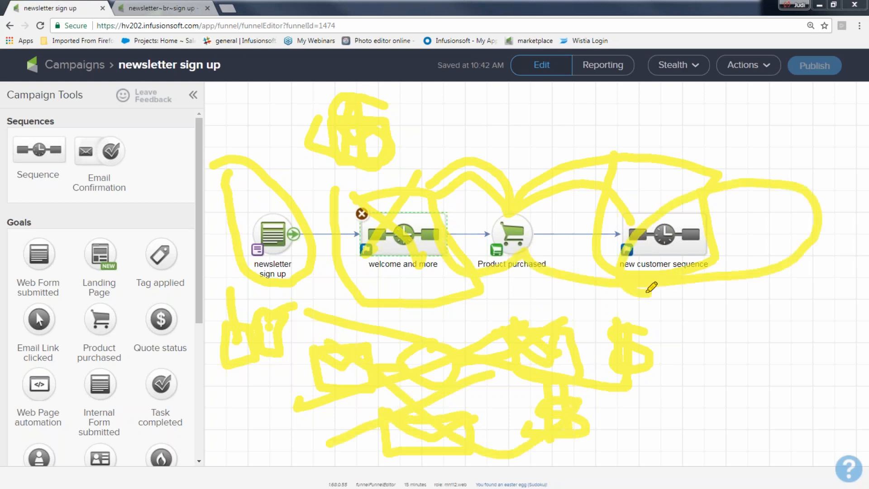
pyautogui.moveTo(356, 245)
pyautogui.mouseDown()
pyautogui.moveTo(373, 267)
pyautogui.moveTo(355, 251)
pyautogui.mouseUp()
pyautogui.moveTo(652, 102)
pyautogui.mouseDown()
pyautogui.moveTo(647, 147)
pyautogui.moveTo(652, 98)
pyautogui.moveTo(675, 113)
pyautogui.moveTo(648, 119)
pyautogui.mouseUp()
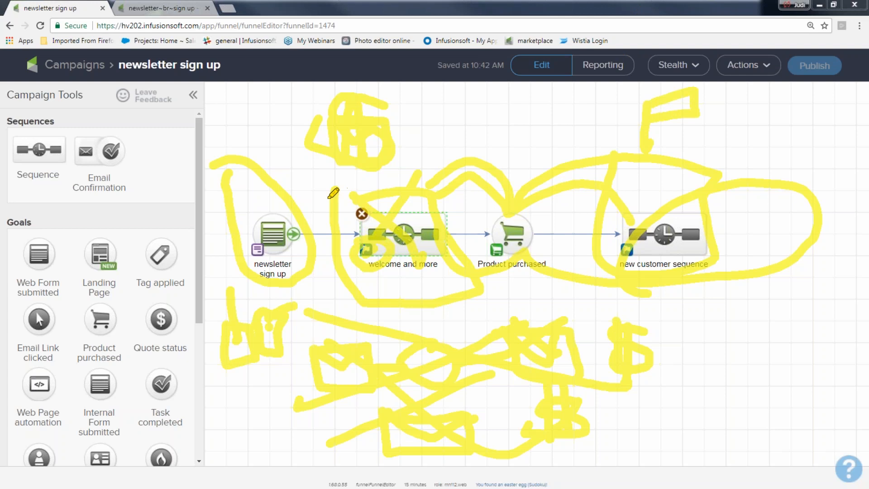
pyautogui.moveTo(329, 197); pyautogui.dragTo(423, 261)
pyautogui.moveTo(425, 172); pyautogui.dragTo(363, 252)
pyautogui.moveTo(434, 178)
pyautogui.mouseDown()
pyautogui.moveTo(575, 116)
pyautogui.moveTo(586, 140)
pyautogui.moveTo(608, 131)
pyautogui.mouseUp()
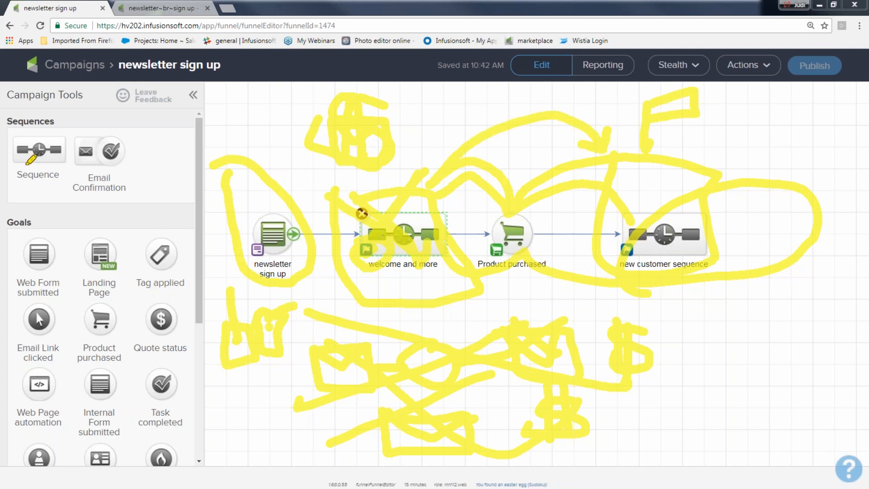
pyautogui.press('Escape')
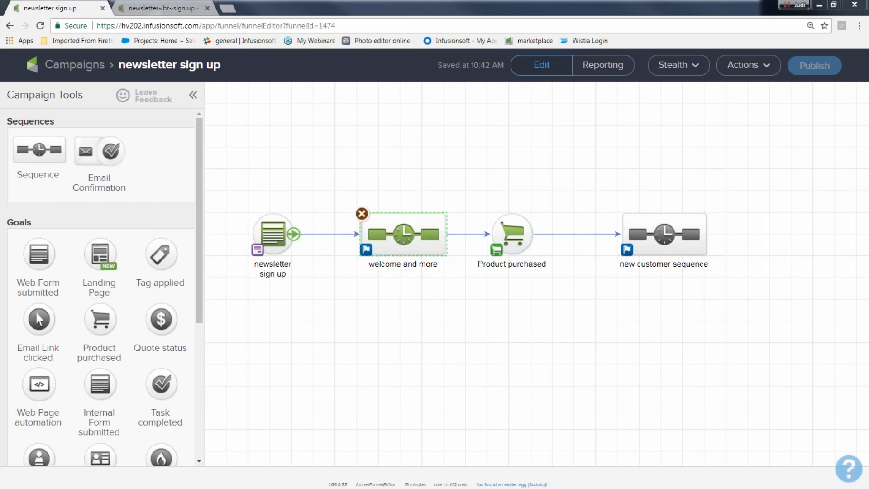
pyautogui.click(433, 310)
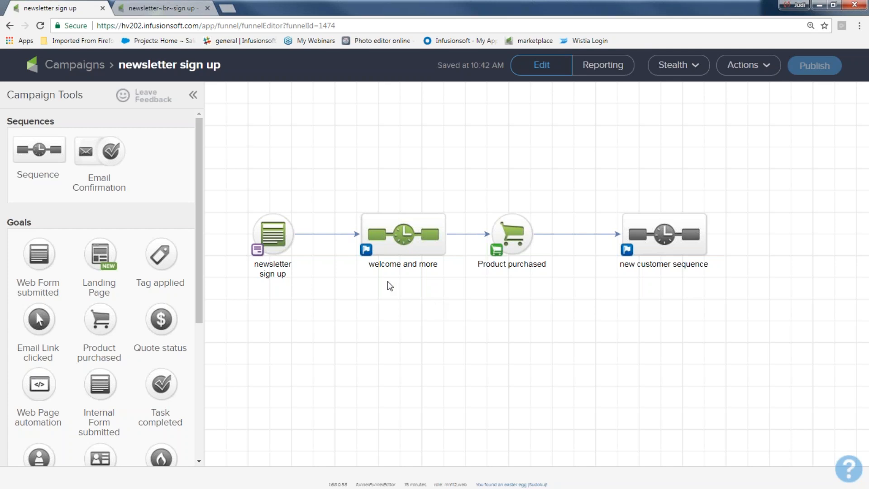
# Go to Contacts and check the first five contacts in the list.
pyautogui.click(40, 25)
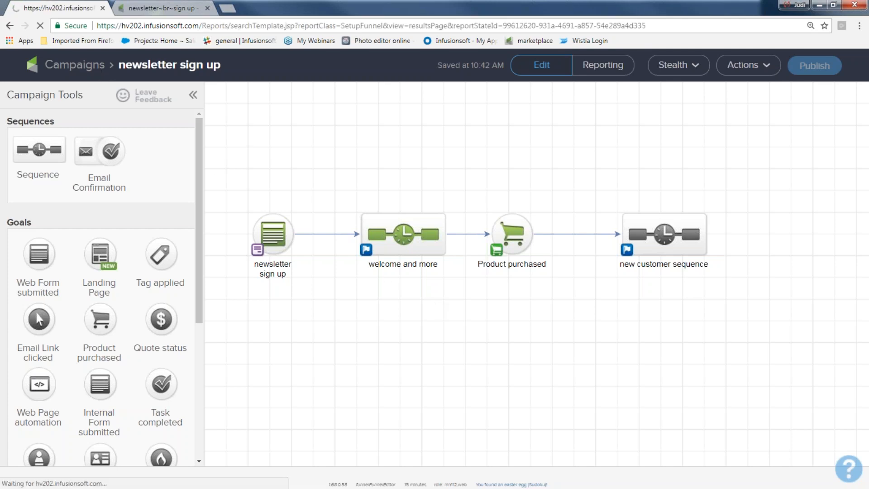
pyautogui.moveTo(134, 72)
pyautogui.click(246, 129)
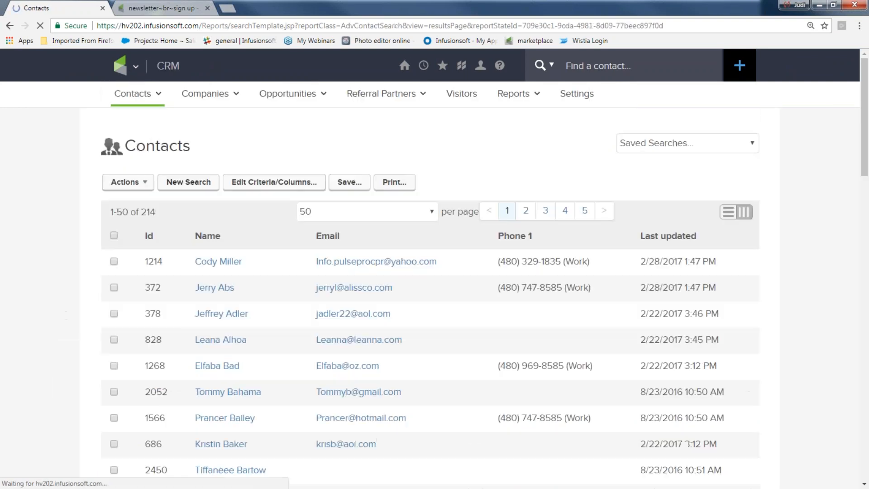
pyautogui.click(113, 261)
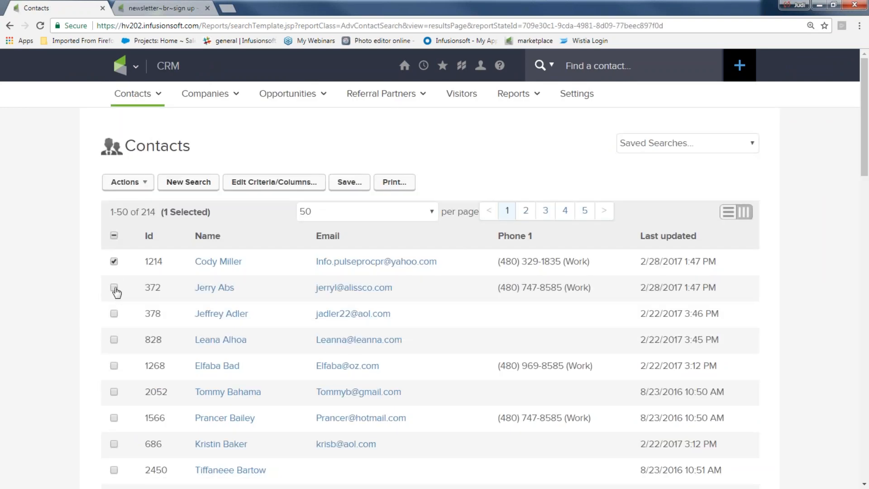
pyautogui.click(114, 286)
pyautogui.click(113, 313)
pyautogui.click(113, 339)
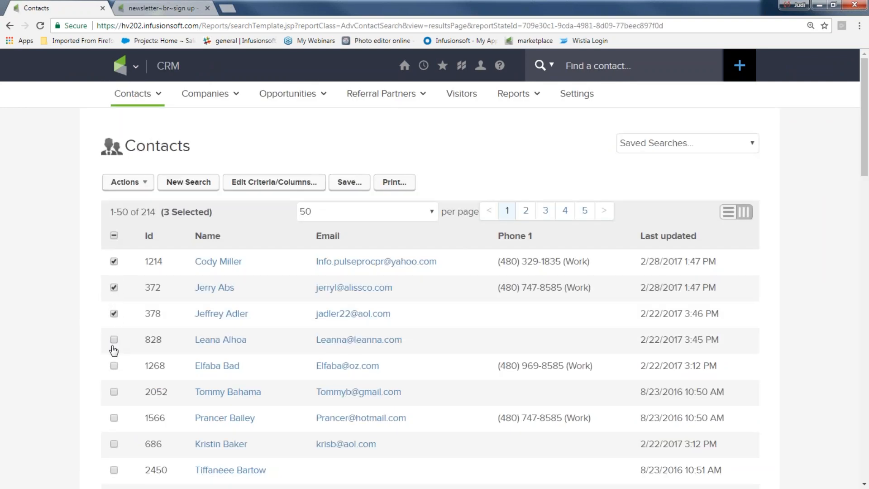
pyautogui.click(114, 365)
# Choose Start/Stop a Campaign Sequence set to Start newsletter sign up's welcome and more.
pyautogui.click(141, 182)
pyautogui.scroll(-4, 111, 194)
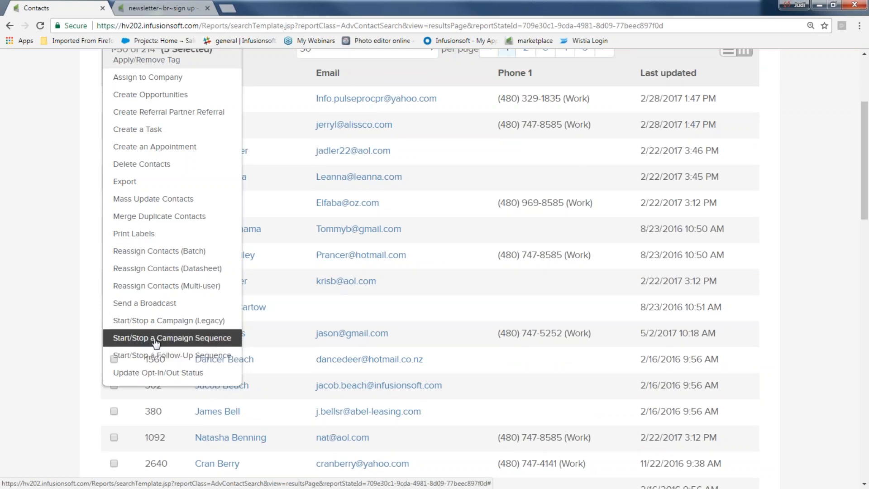
pyautogui.click(156, 339)
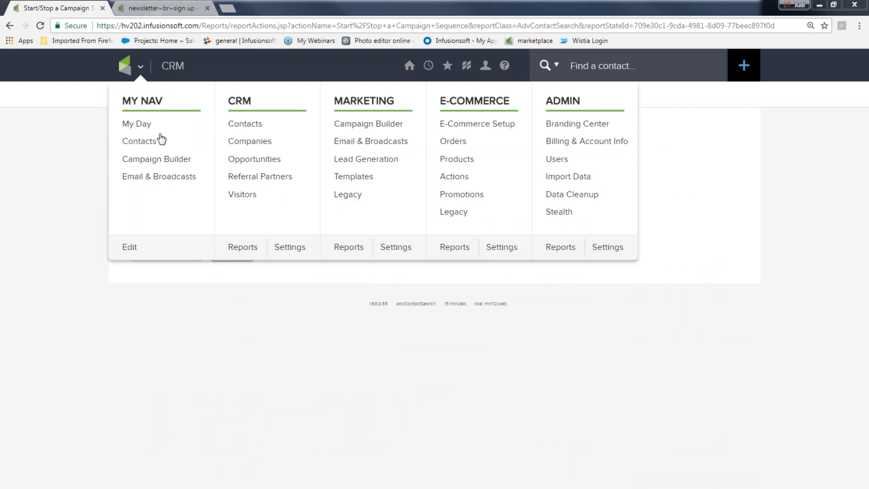
pyautogui.click(260, 212)
pyautogui.click(244, 231)
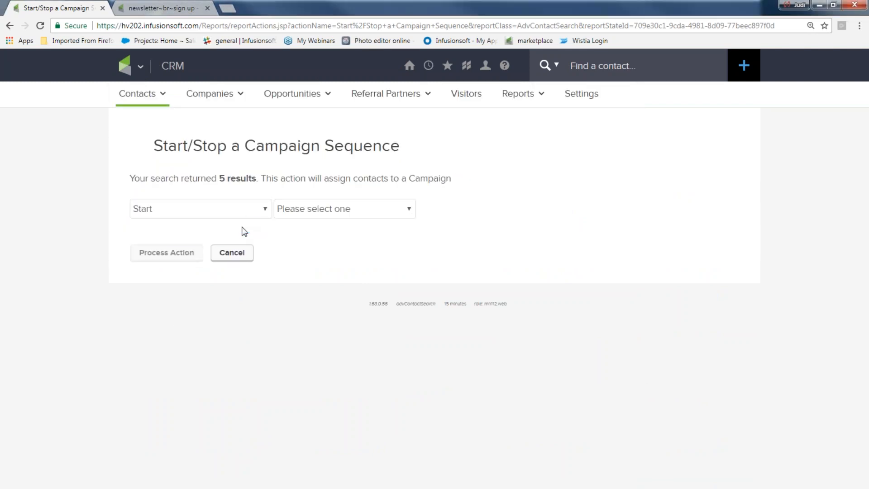
pyautogui.click(406, 214)
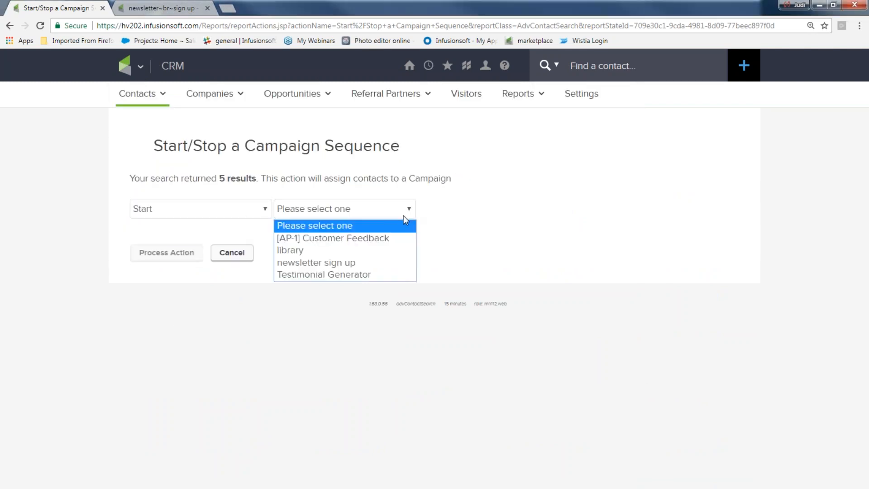
pyautogui.click(380, 263)
pyautogui.click(470, 214)
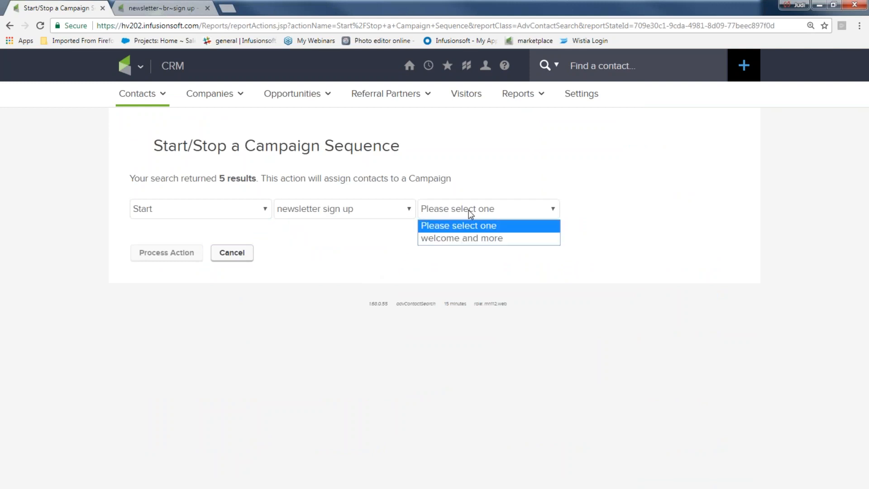
pyautogui.click(465, 238)
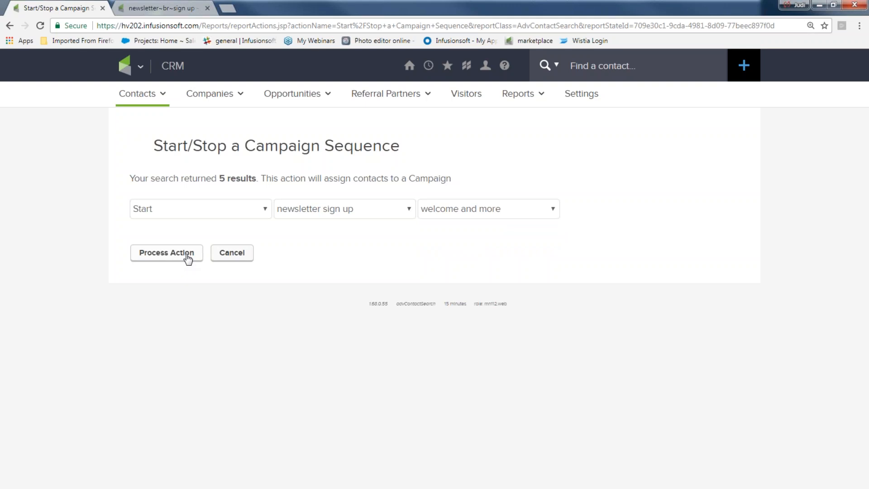
# Open newsletter sign up in Campaign Builder and inspect the new customer sequence.
pyautogui.moveTo(141, 66)
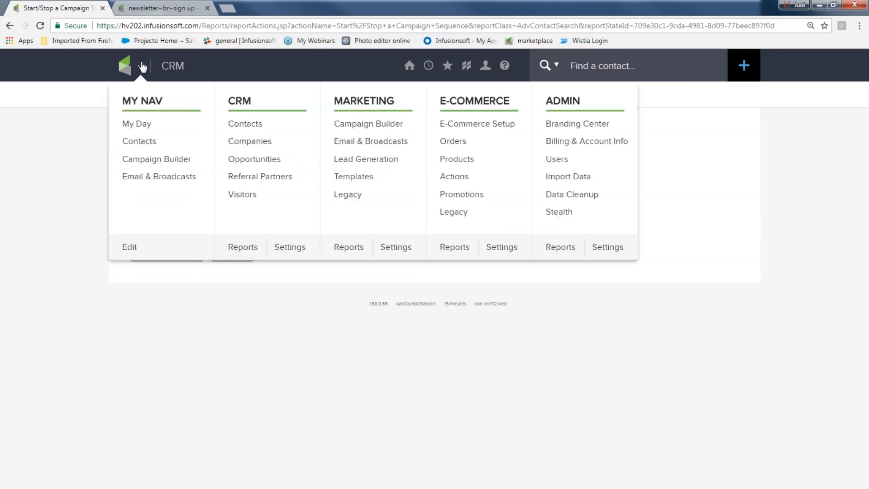
pyautogui.click(337, 126)
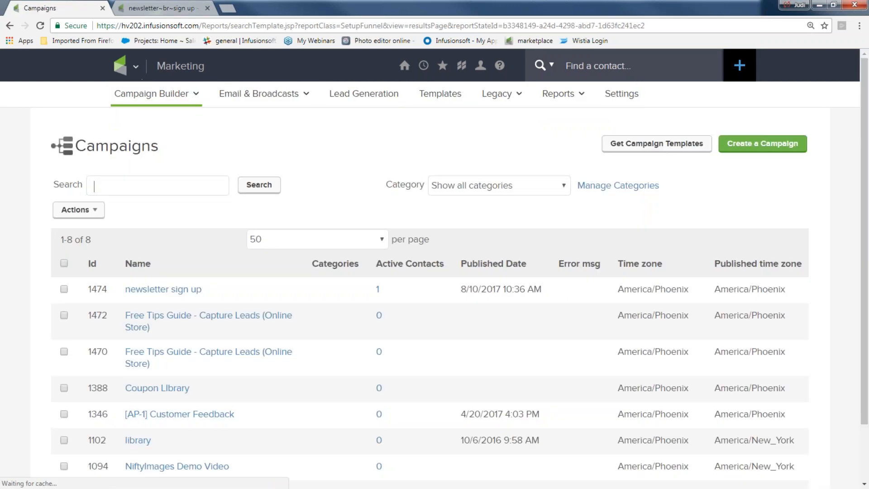
pyautogui.click(163, 289)
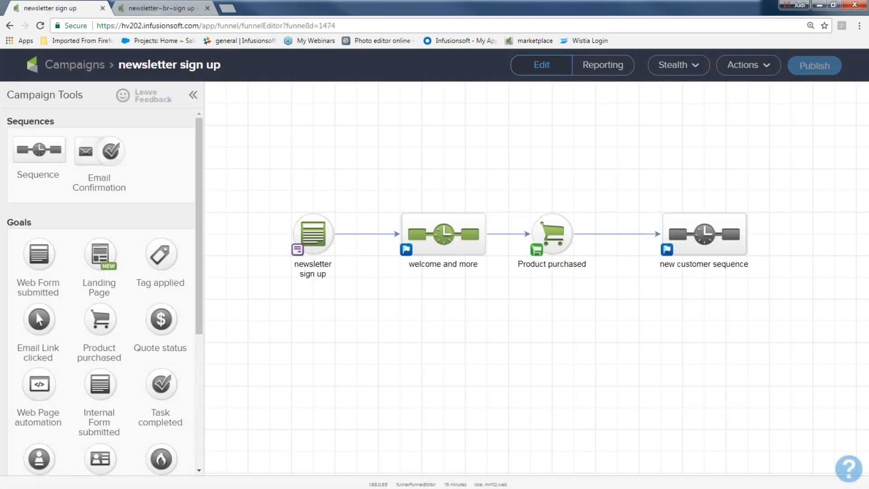
pyautogui.doubleClick(704, 233)
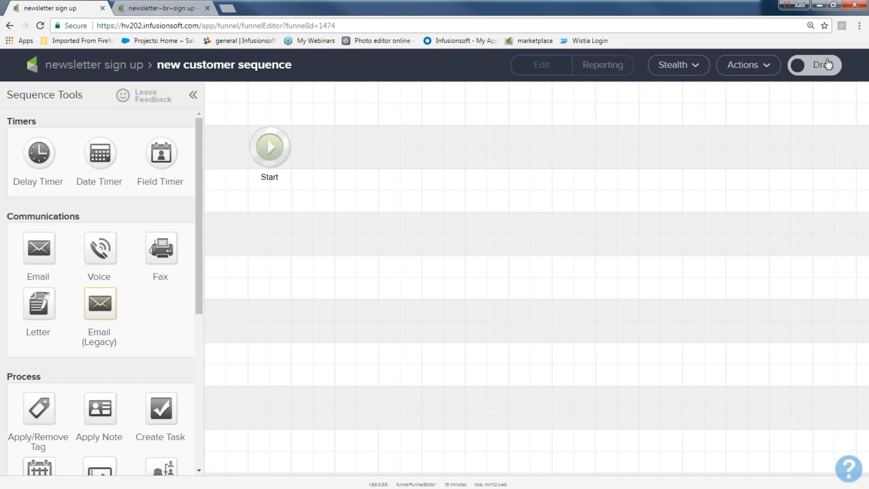
pyautogui.click(100, 67)
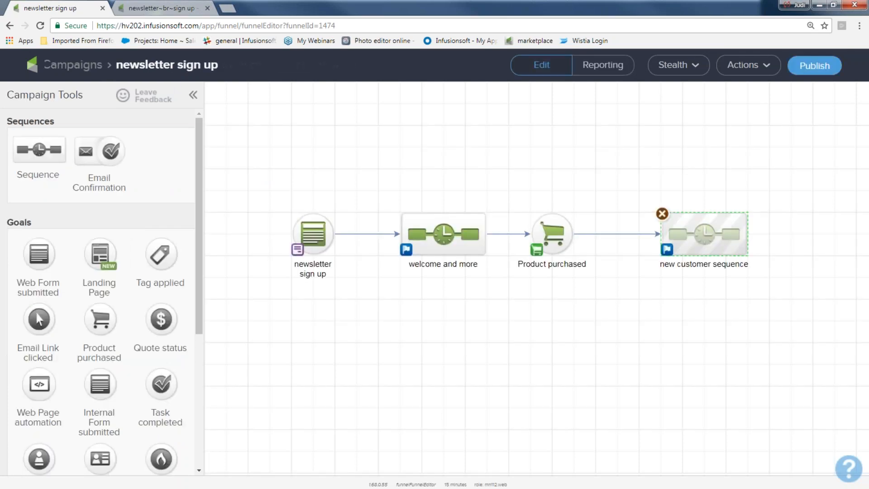
# Republish the campaign, check both sequences in edit mode, and return to the list.
pyautogui.click(814, 67)
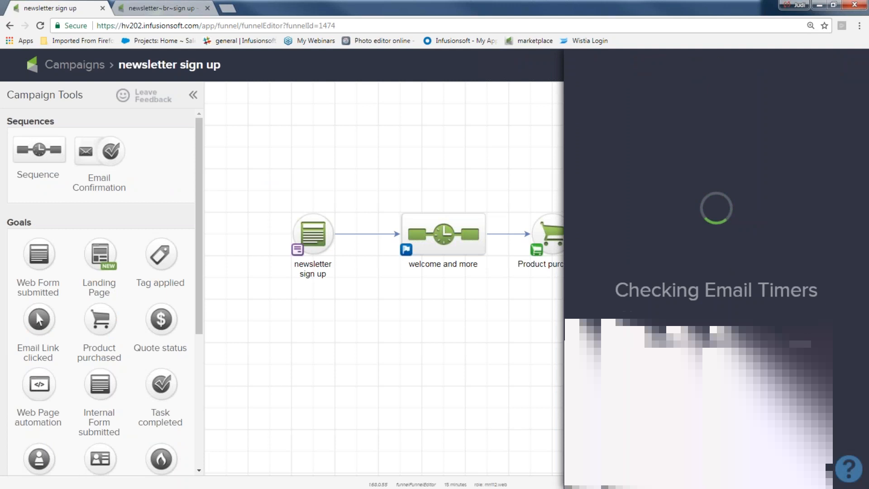
pyautogui.click(823, 358)
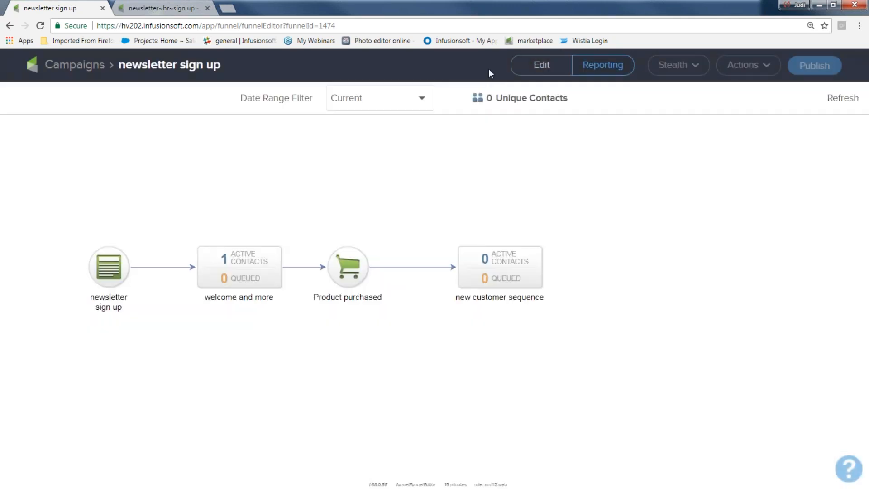
pyautogui.click(535, 69)
pyautogui.moveTo(361, 185); pyautogui.dragTo(497, 303)
pyautogui.moveTo(643, 178); pyautogui.dragTo(760, 291)
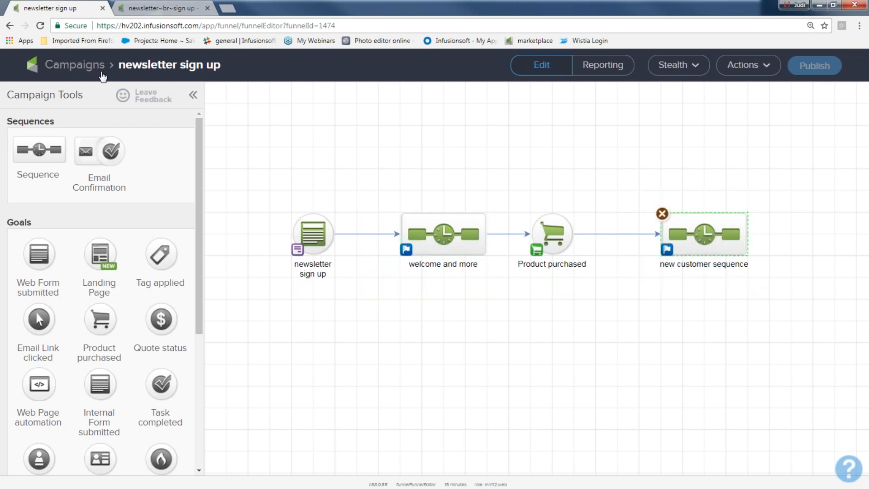
pyautogui.click(97, 74)
# Open Contacts and check the first five contacts again.
pyautogui.moveTo(136, 68)
pyautogui.click(244, 124)
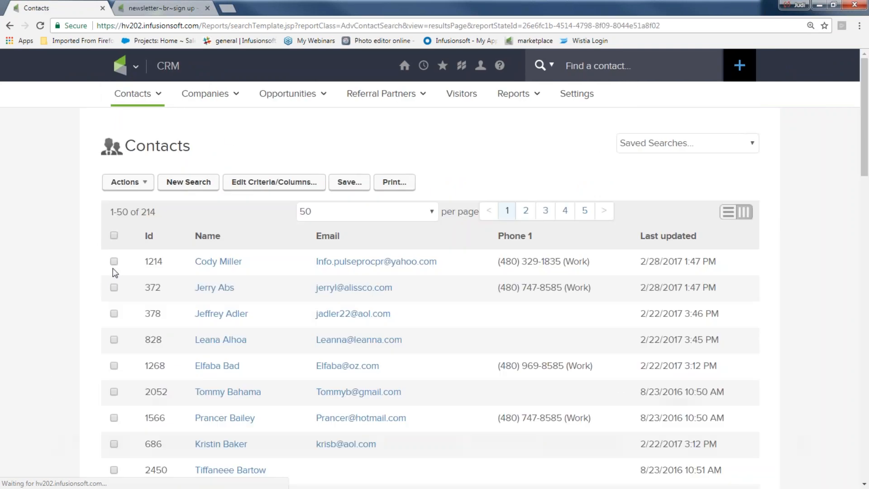
pyautogui.click(114, 261)
pyautogui.click(114, 287)
pyautogui.click(114, 313)
pyautogui.click(113, 339)
pyautogui.click(114, 365)
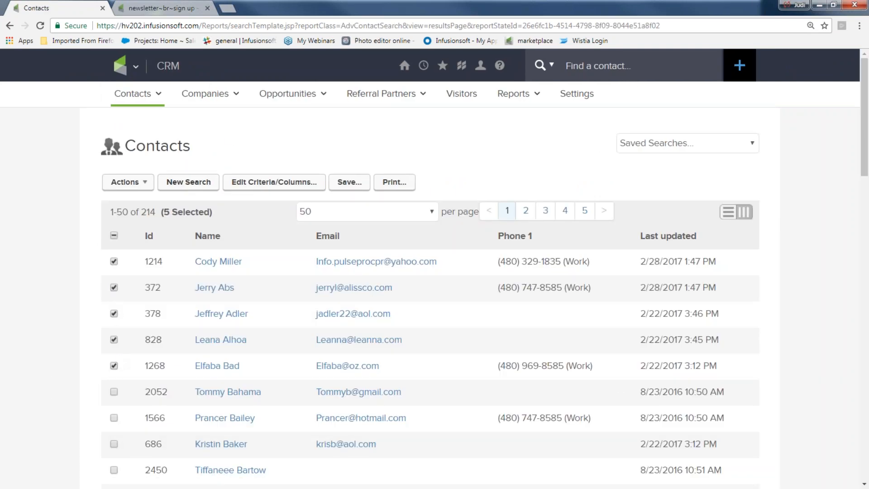
# Set Start/Stop a Campaign Sequence to Start newsletter sign up's welcome and more, then advance the slide.
pyautogui.click(138, 185)
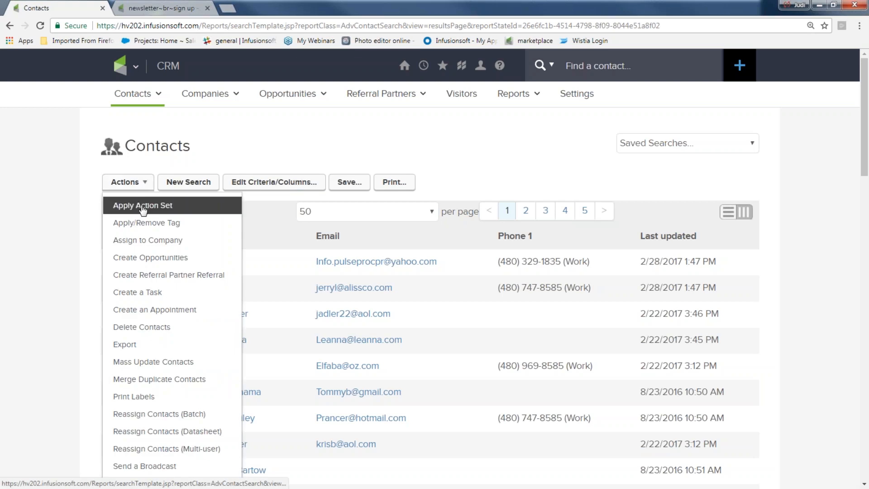
pyautogui.scroll(-2, 145, 203)
pyautogui.scroll(-2, 145, 220)
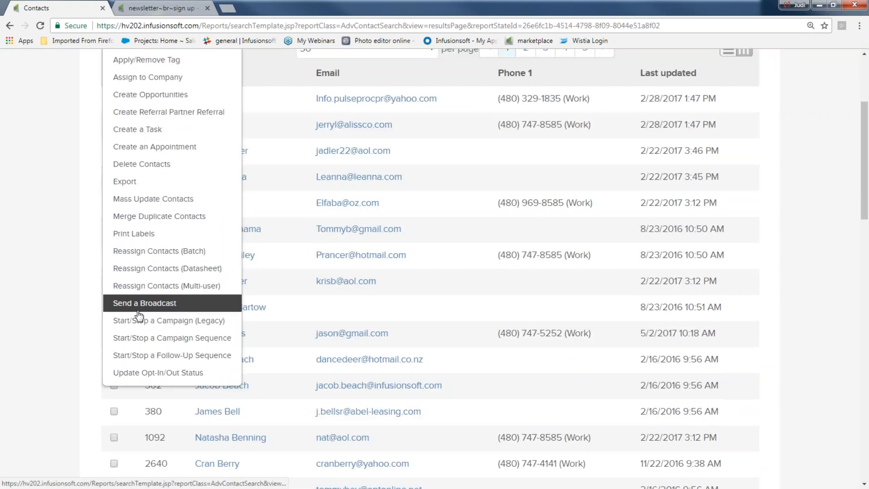
pyautogui.click(138, 341)
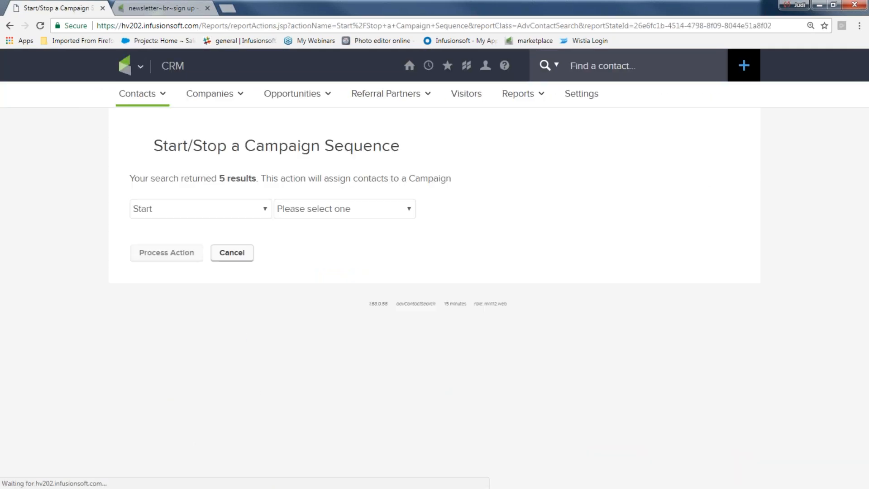
pyautogui.click(260, 212)
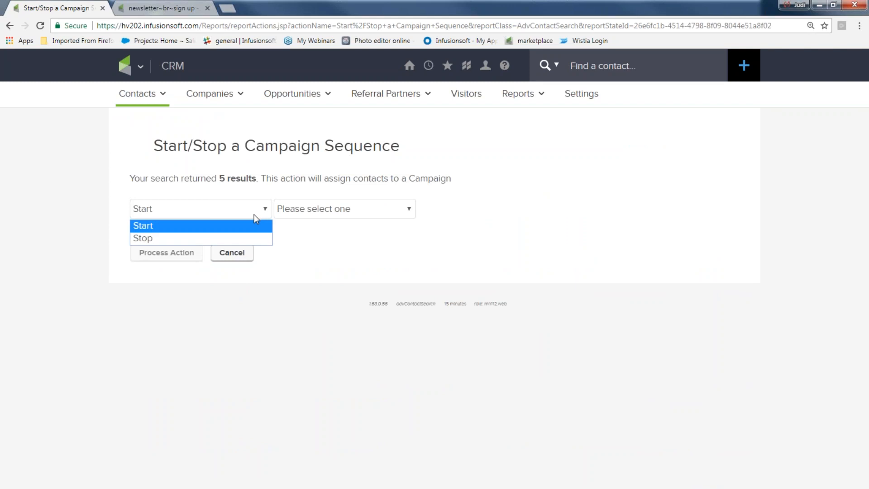
pyautogui.click(248, 228)
pyautogui.click(400, 211)
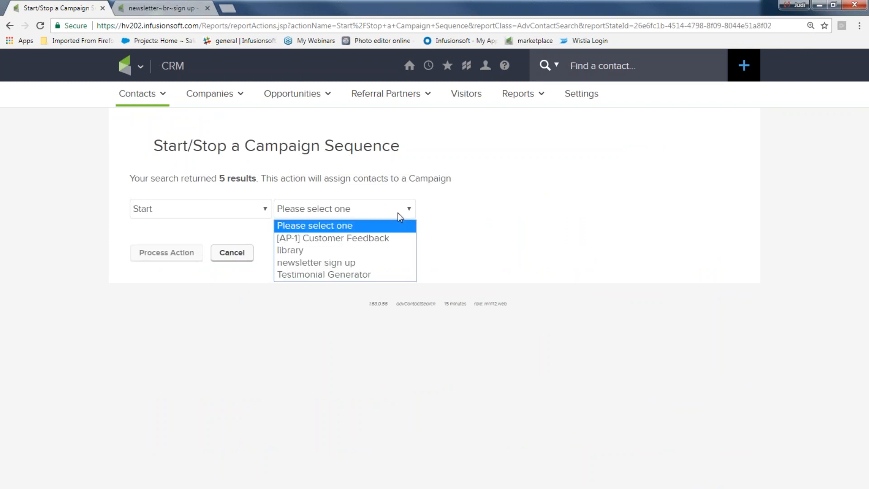
pyautogui.click(368, 263)
pyautogui.click(444, 212)
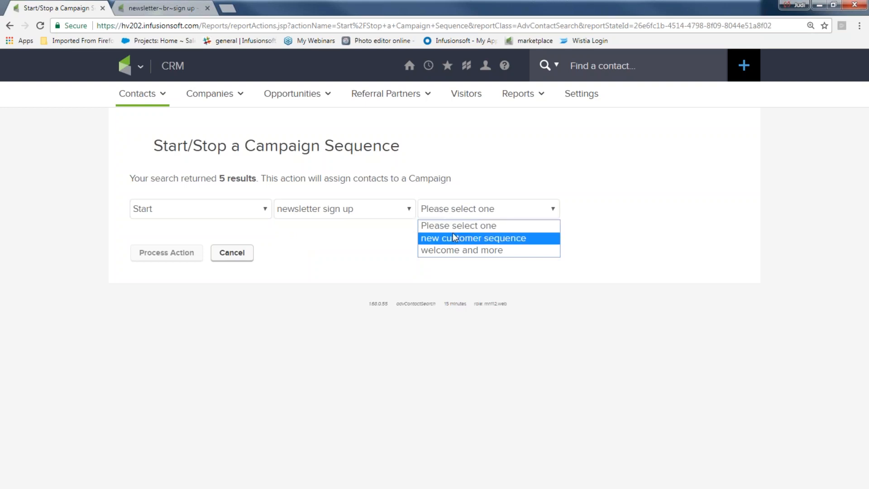
pyautogui.click(459, 251)
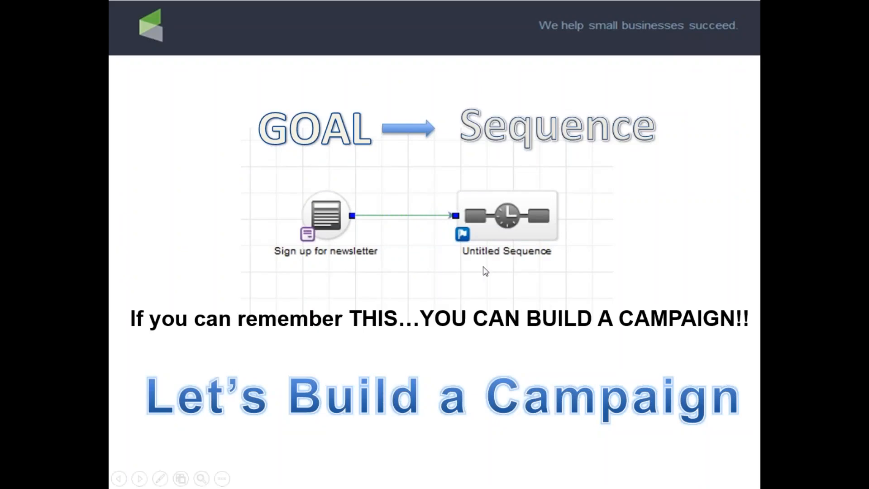
pyautogui.click(482, 267)
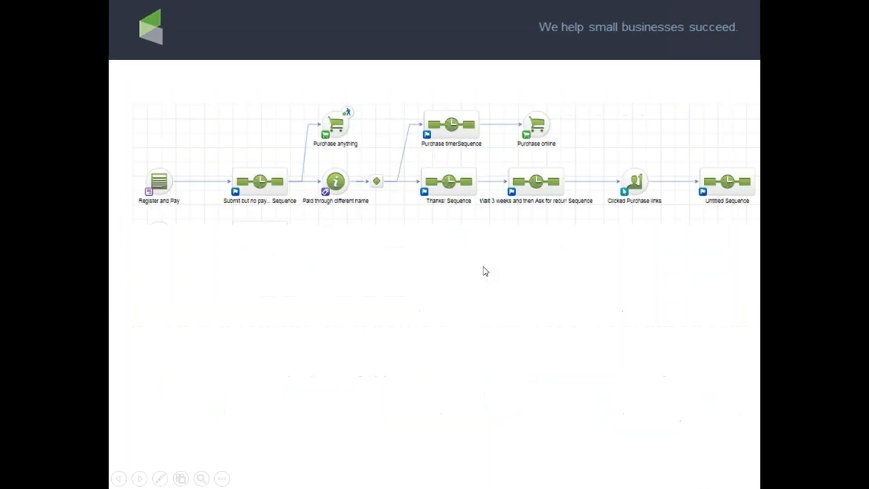
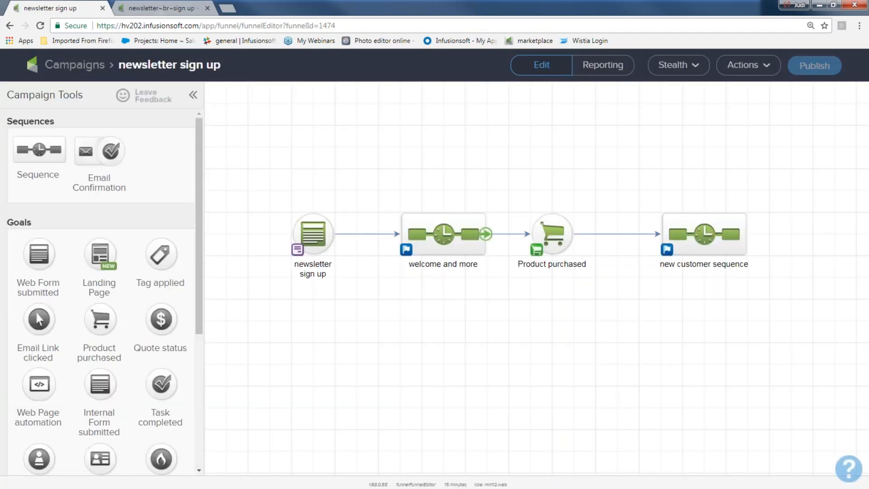
# In the new customer sequence, add an email named 'deliver product' right after Start.
pyautogui.doubleClick(704, 234)
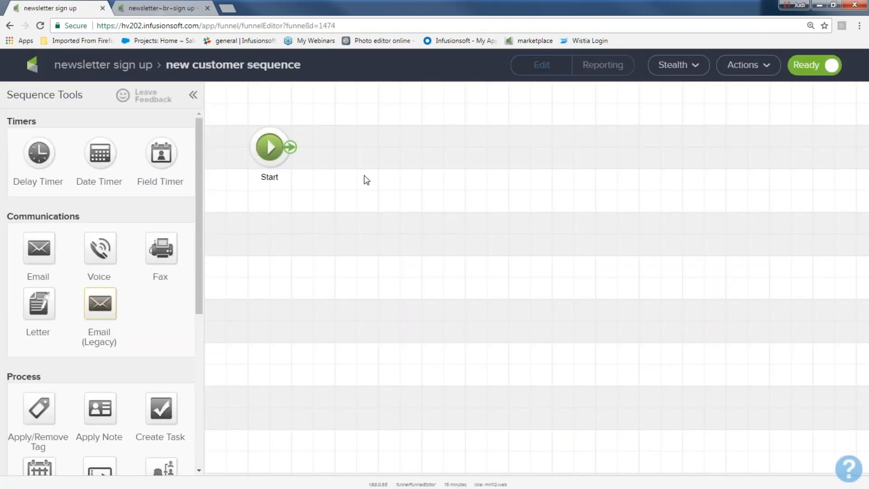
pyautogui.moveTo(50, 240); pyautogui.dragTo(356, 147)
pyautogui.write('del')
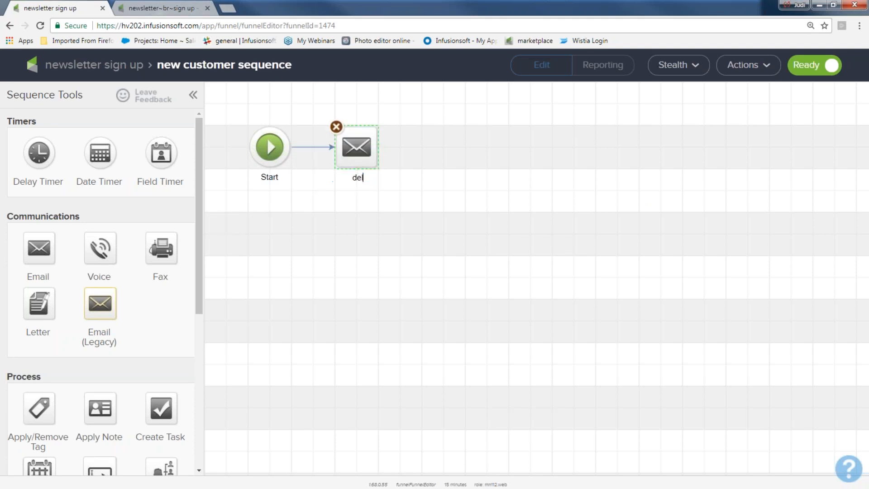
pyautogui.write('iver product')
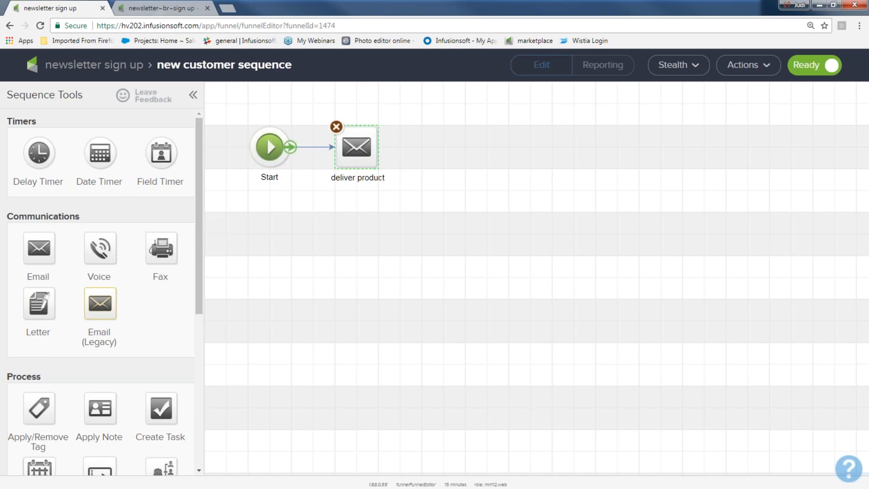
# Follow it with a delay timer and a second email labelled 'How does it work'.
pyautogui.moveTo(45, 157); pyautogui.dragTo(438, 141)
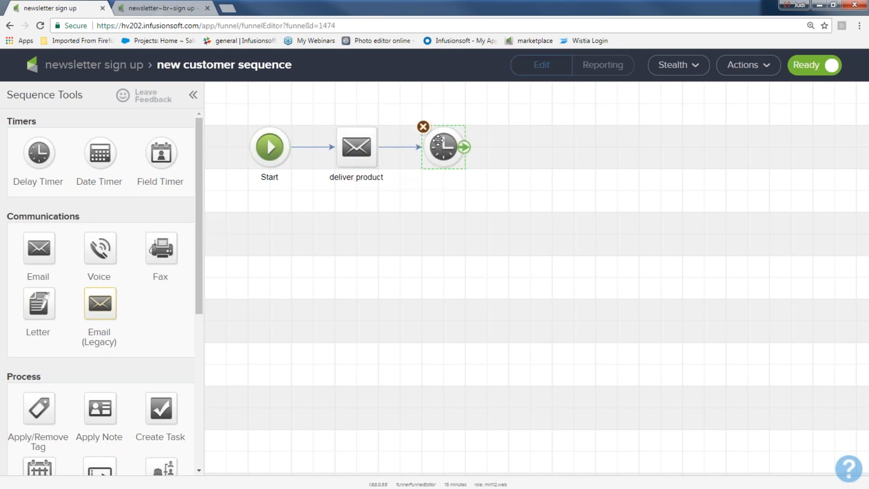
pyautogui.moveTo(35, 242); pyautogui.dragTo(499, 140)
pyautogui.click(512, 177)
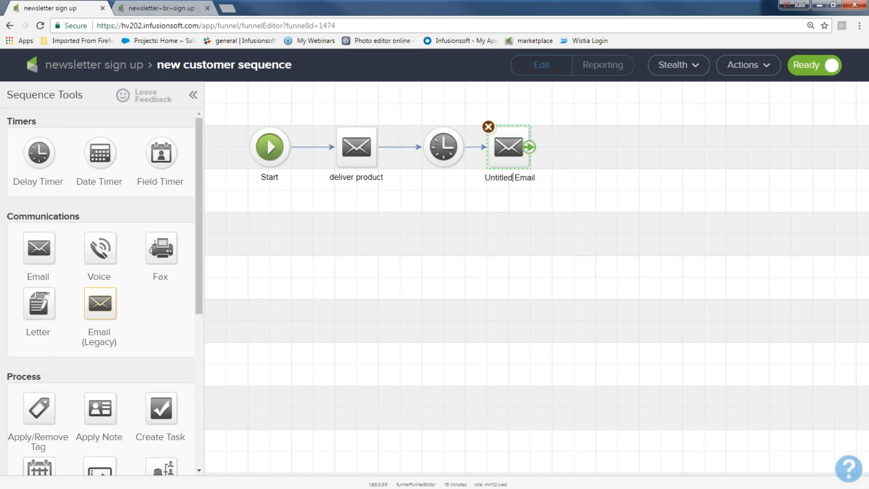
pyautogui.doubleClick(526, 178)
pyautogui.doubleClick(488, 178)
pyautogui.write('How does it work')
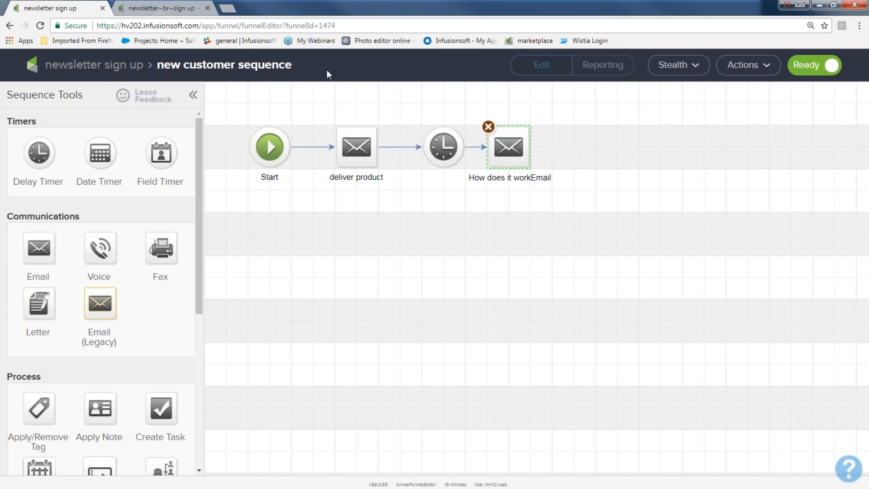
pyautogui.click(104, 70)
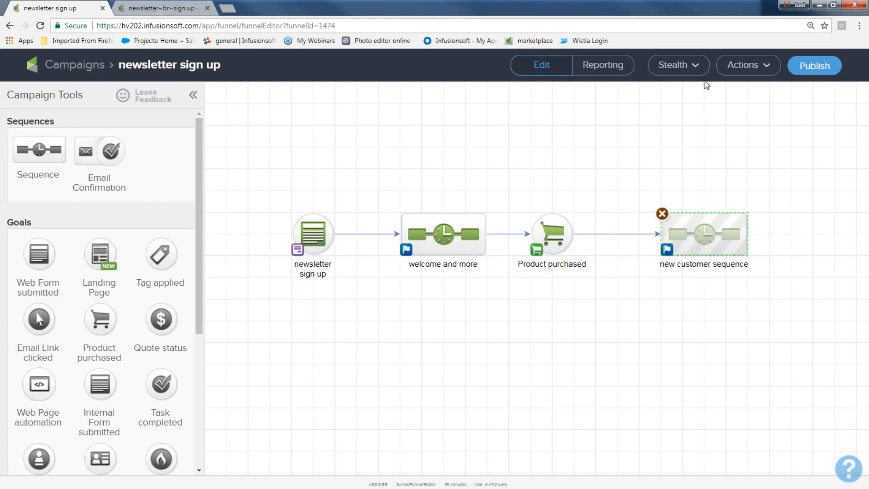
# Publish the newsletter sign up campaign, then reopen it from the Campaigns list.
pyautogui.click(813, 66)
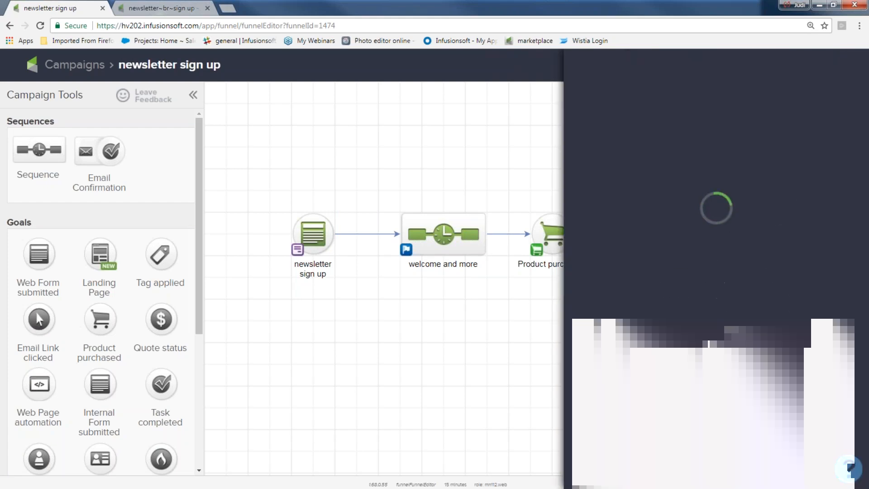
pyautogui.click(823, 359)
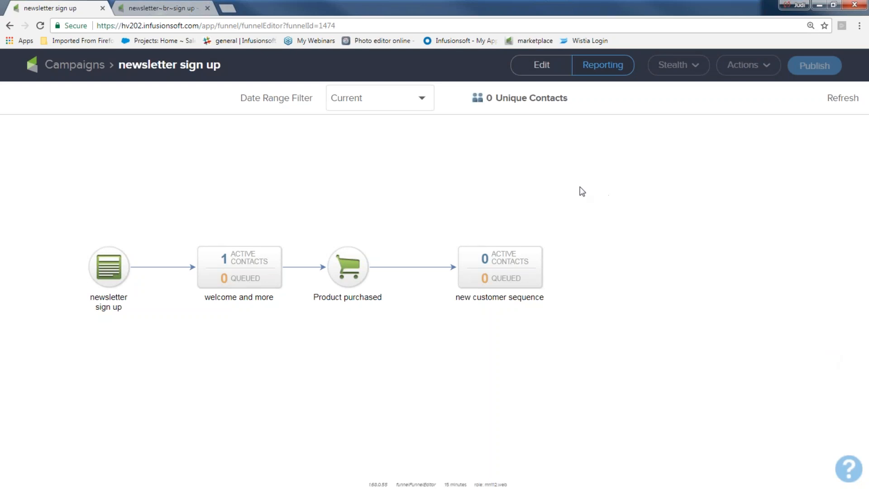
pyautogui.click(65, 66)
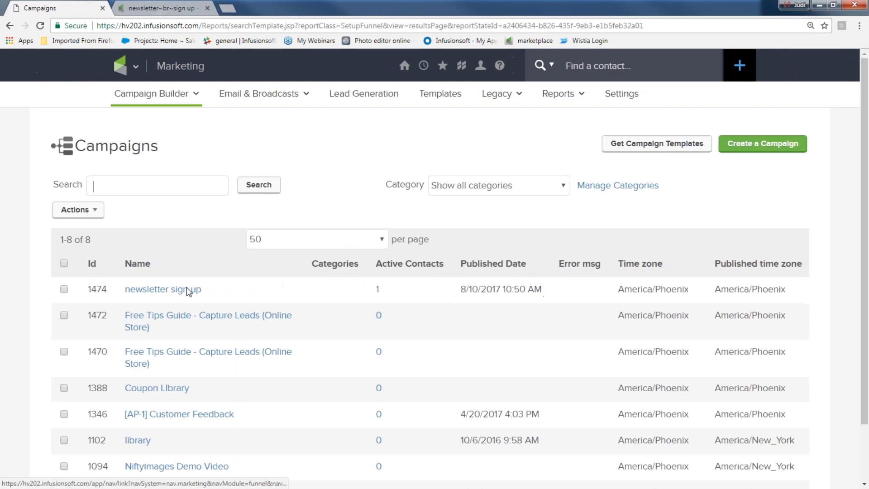
pyautogui.click(163, 289)
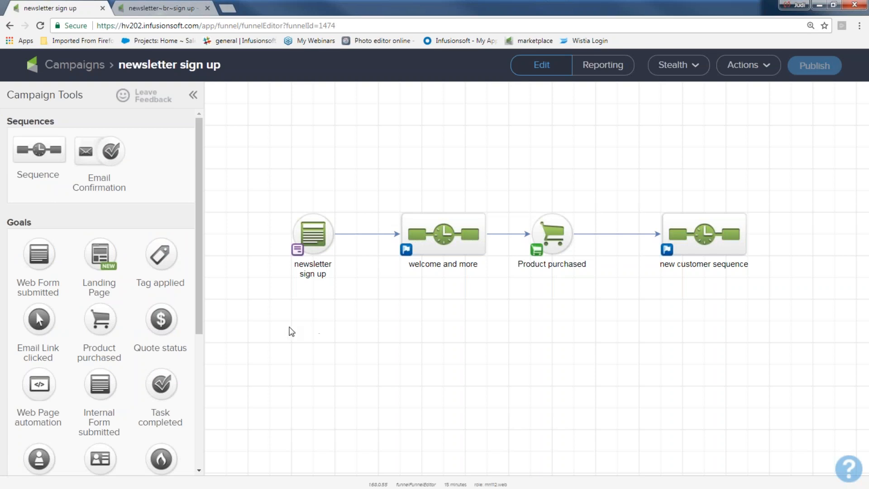
# Rename the Product purchased goal 'product a' and place the new customer sequence beside it.
pyautogui.moveTo(552, 239); pyautogui.dragTo(557, 246)
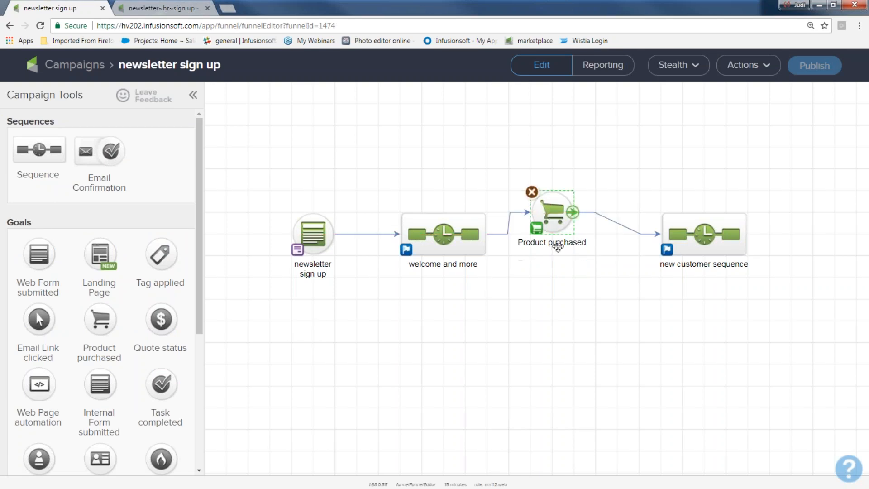
pyautogui.click(557, 246)
pyautogui.write('product a')
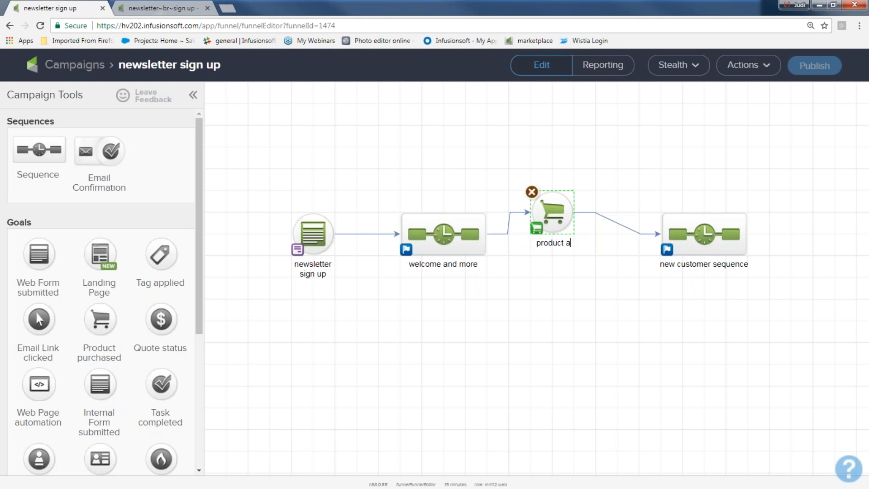
pyautogui.moveTo(690, 239); pyautogui.dragTo(668, 192)
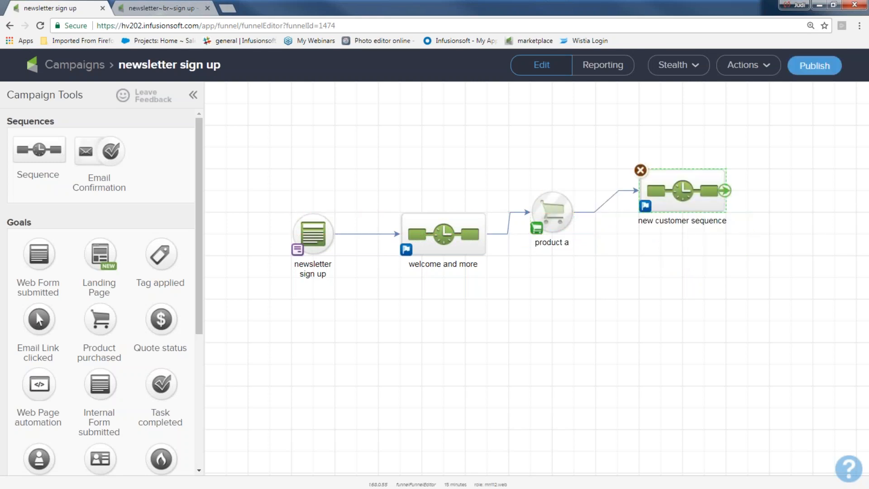
# Add a second purchase goal 'product b' branching from welcome and more.
pyautogui.moveTo(101, 319); pyautogui.dragTo(552, 299)
pyautogui.moveTo(485, 244); pyautogui.dragTo(551, 299)
pyautogui.click(553, 329)
pyautogui.write('prod')
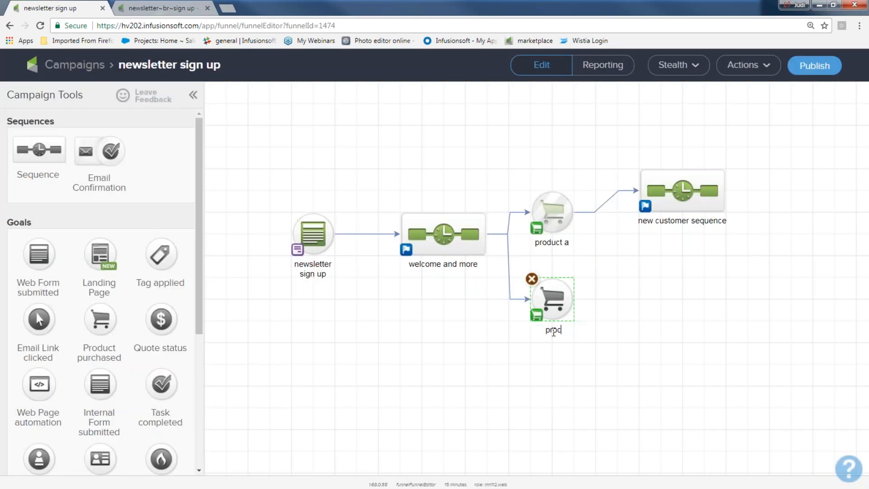
pyautogui.write('uct b')
# Duplicate the new customer sequence and connect the copy to product b.
pyautogui.rightClick(692, 192)
pyautogui.click(715, 195)
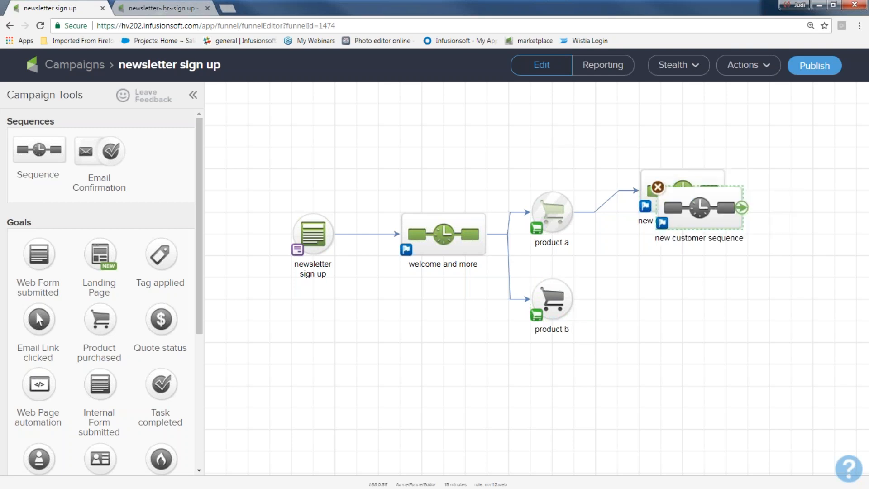
pyautogui.moveTo(694, 195); pyautogui.dragTo(674, 289)
pyautogui.moveTo(574, 301); pyautogui.dragTo(697, 311)
pyautogui.doubleClick(687, 198)
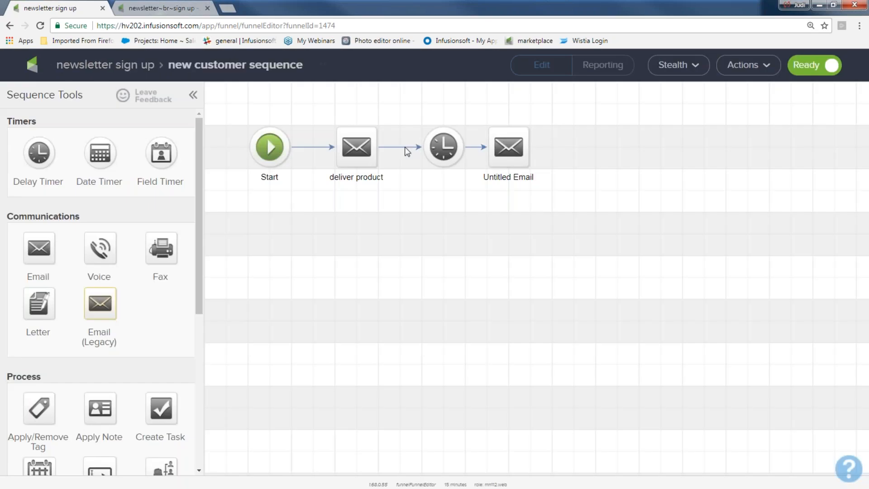
# Shift the product a sequence's steps right and insert an Apply Tag step after Start.
pyautogui.moveTo(318, 105); pyautogui.dragTo(537, 188)
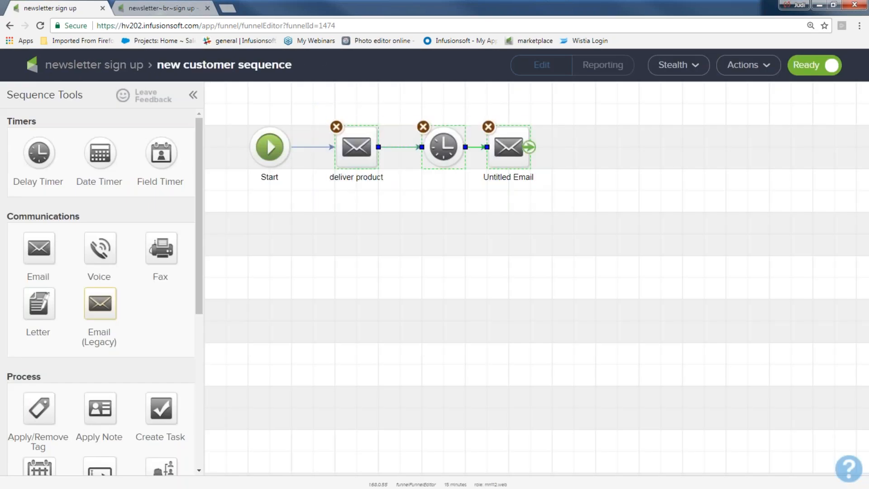
pyautogui.moveTo(510, 158); pyautogui.dragTo(684, 158)
pyautogui.click(445, 147)
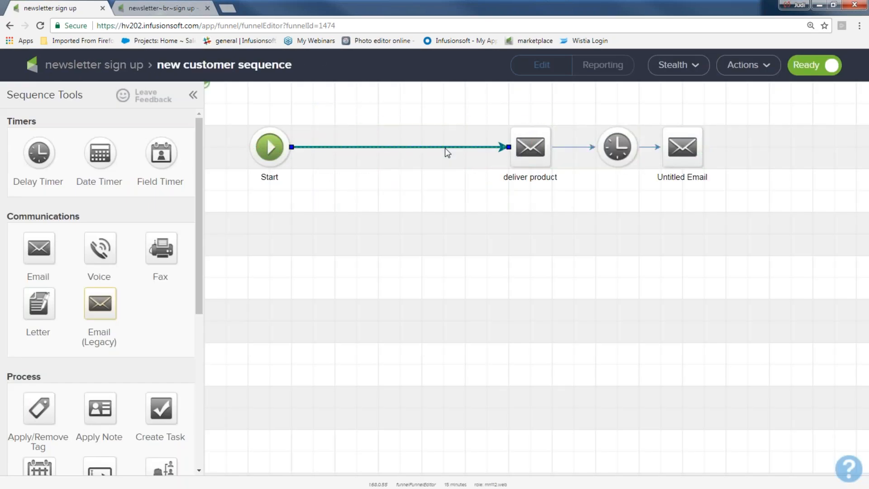
pyautogui.press('Delete')
pyautogui.moveTo(282, 147)
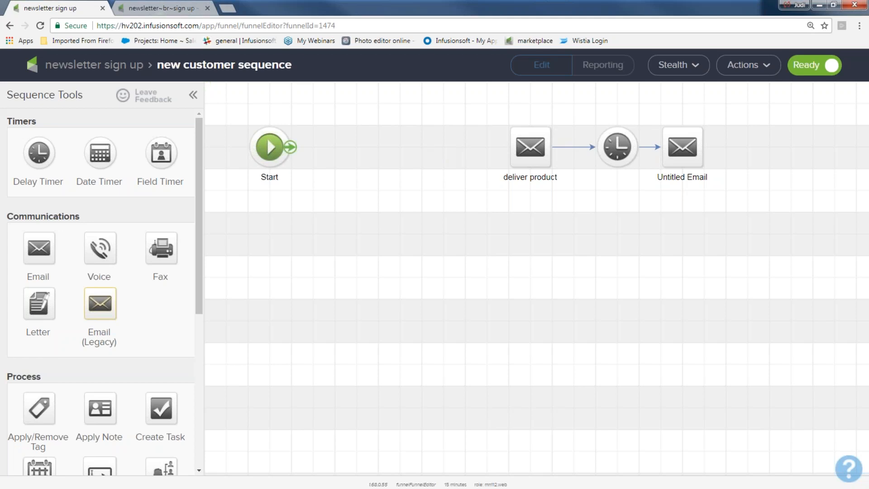
pyautogui.moveTo(42, 406); pyautogui.dragTo(370, 156)
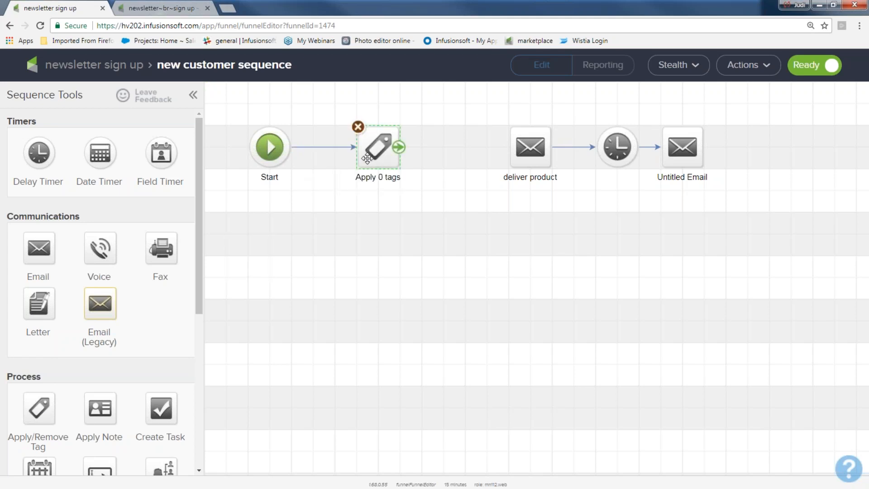
# Have the tag step apply the new tag 'purchaed product a', linked to deliver product.
pyautogui.doubleClick(370, 156)
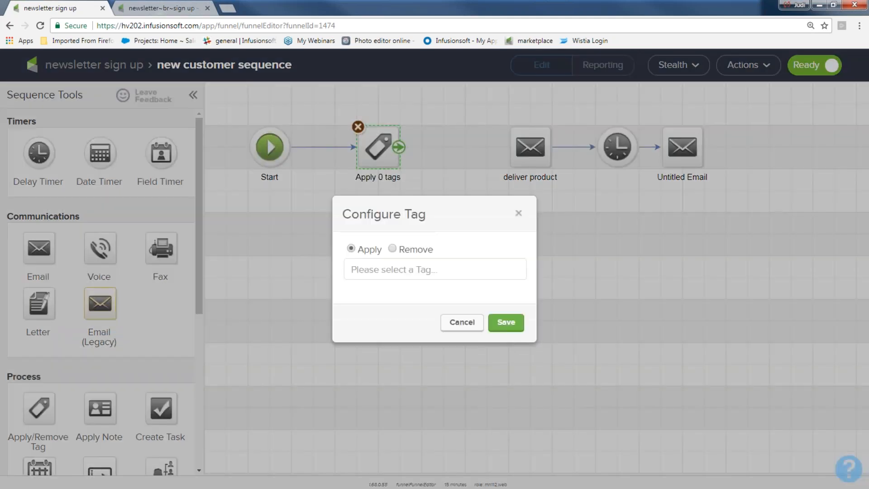
pyautogui.click(379, 266)
pyautogui.write('p')
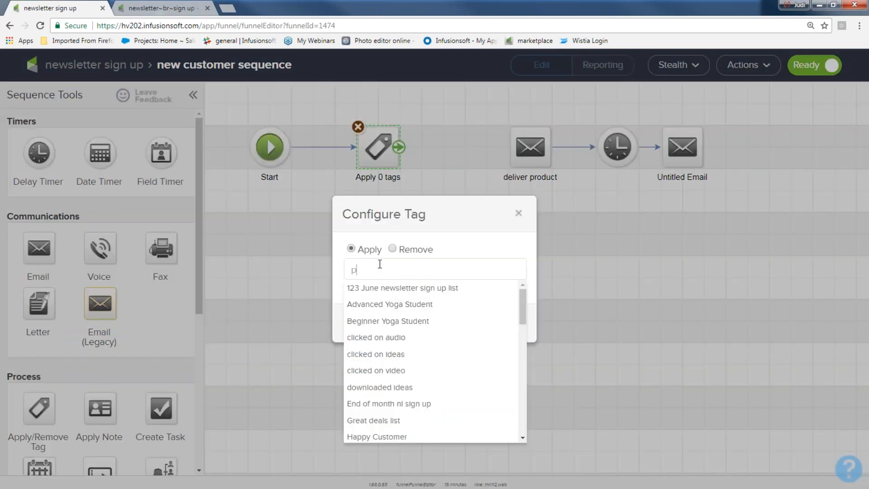
pyautogui.write('urchaw')
pyautogui.press('BackSpace')
pyautogui.write('ed por')
pyautogui.write('duct a')
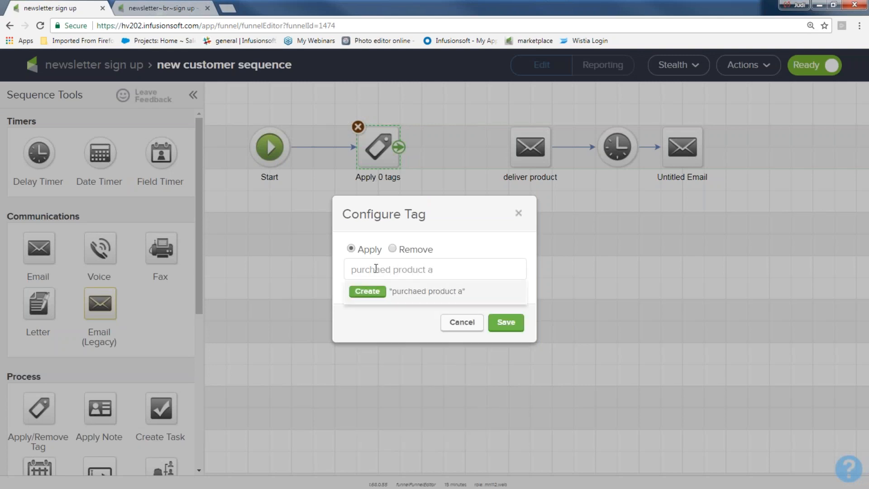
pyautogui.click(355, 292)
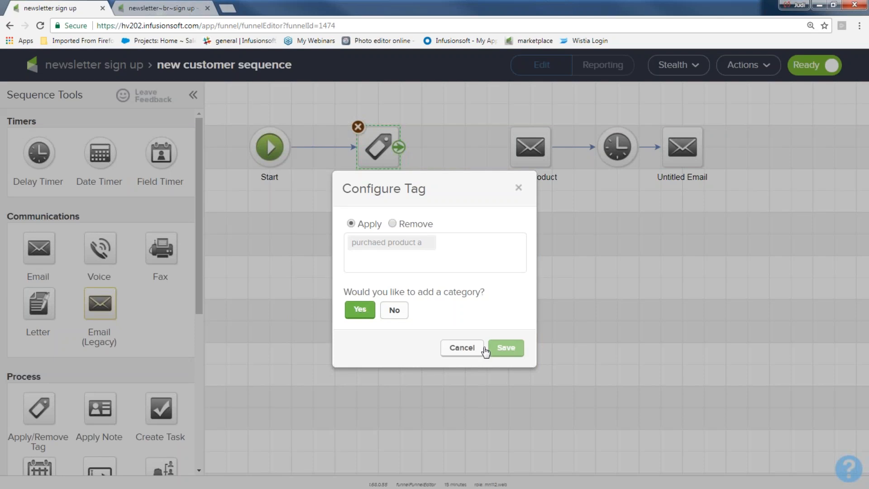
pyautogui.click(504, 333)
pyautogui.moveTo(398, 147); pyautogui.dragTo(479, 138)
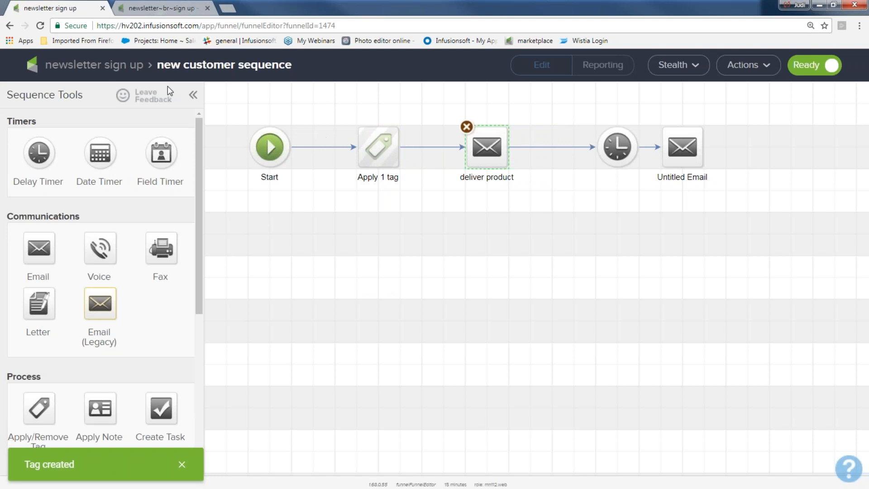
pyautogui.click(103, 68)
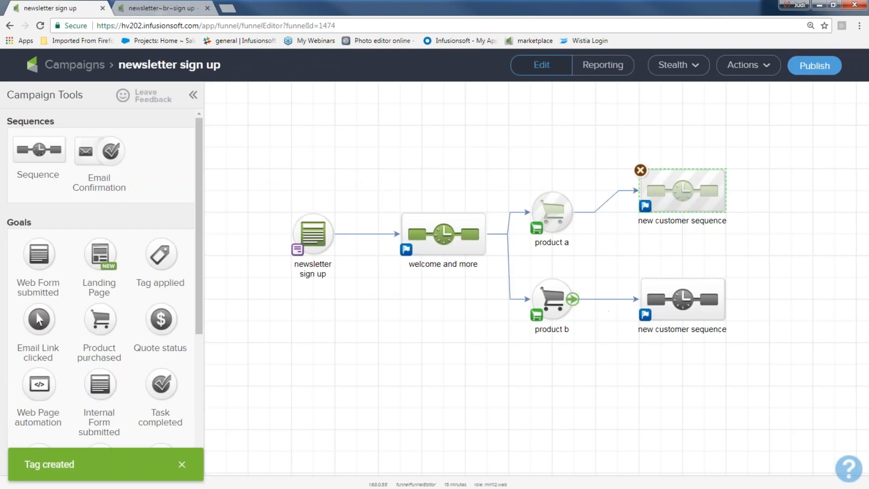
# In product b's sequence, shift the steps right and add an Apply Tag step after Start.
pyautogui.doubleClick(696, 302)
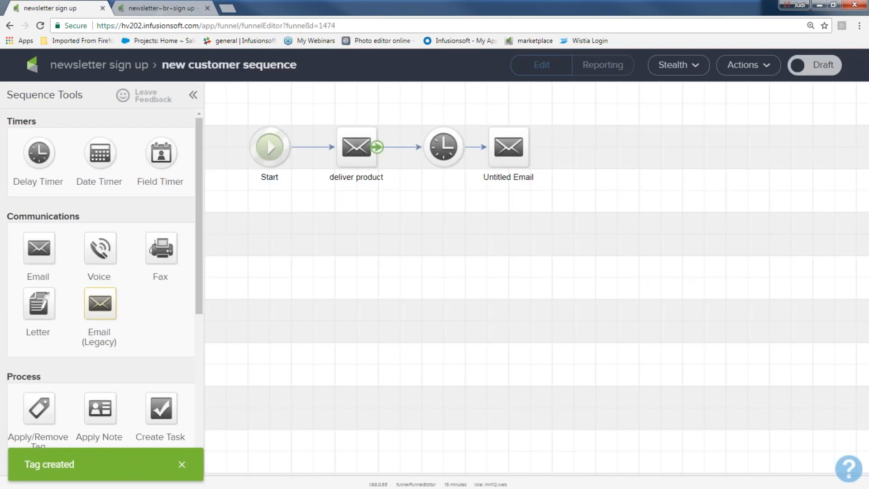
pyautogui.moveTo(315, 109); pyautogui.dragTo(552, 201)
pyautogui.moveTo(437, 145); pyautogui.dragTo(613, 145)
pyautogui.click(328, 151)
pyautogui.moveTo(39, 407); pyautogui.dragTo(530, 147)
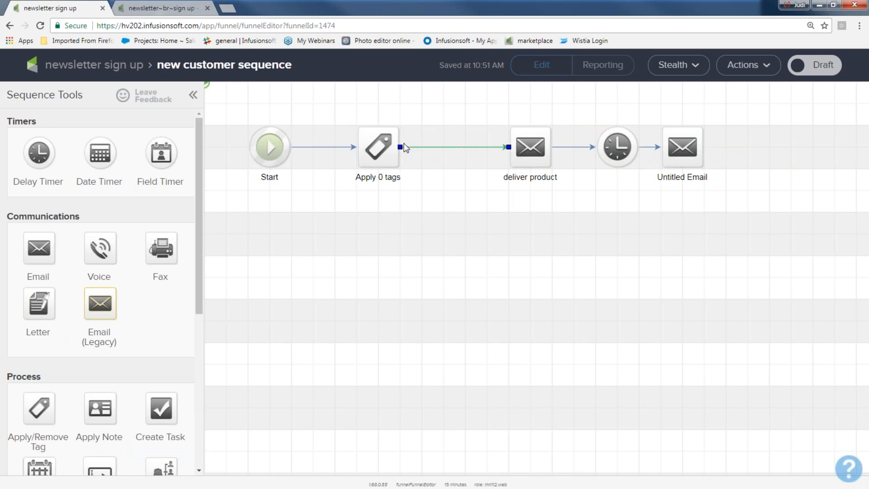
# Set the tag step to apply a newly created 'purchased product b' tag, without a category.
pyautogui.doubleClick(375, 146)
pyautogui.click(378, 267)
pyautogui.write('purchased product b')
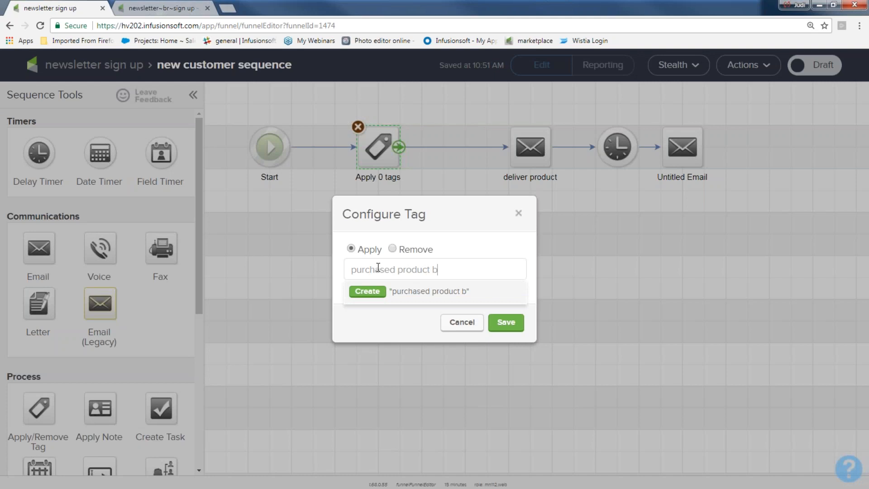
pyautogui.click(366, 291)
pyautogui.click(396, 310)
pyautogui.click(506, 331)
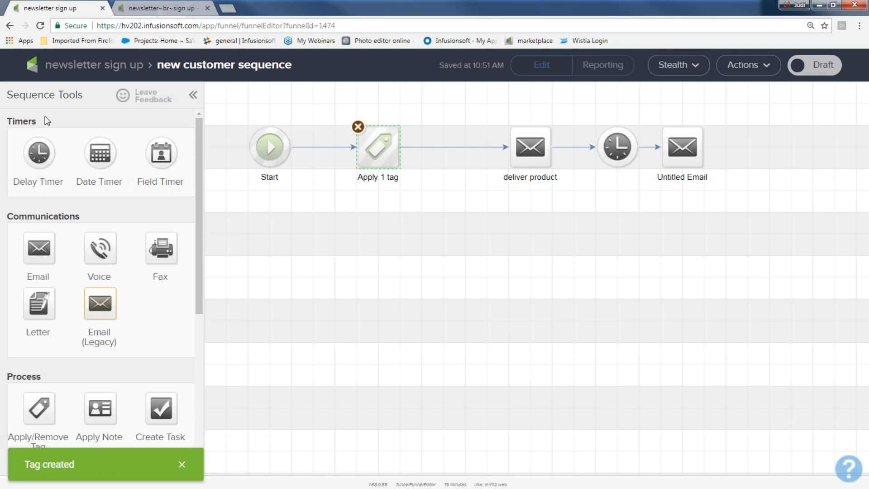
pyautogui.click(80, 68)
# Line up product a with its sequence on the campaign canvas.
pyautogui.moveTo(552, 211); pyautogui.dragTo(552, 190)
pyautogui.moveTo(512, 138); pyautogui.dragTo(796, 255)
pyautogui.moveTo(520, 257); pyautogui.dragTo(750, 357)
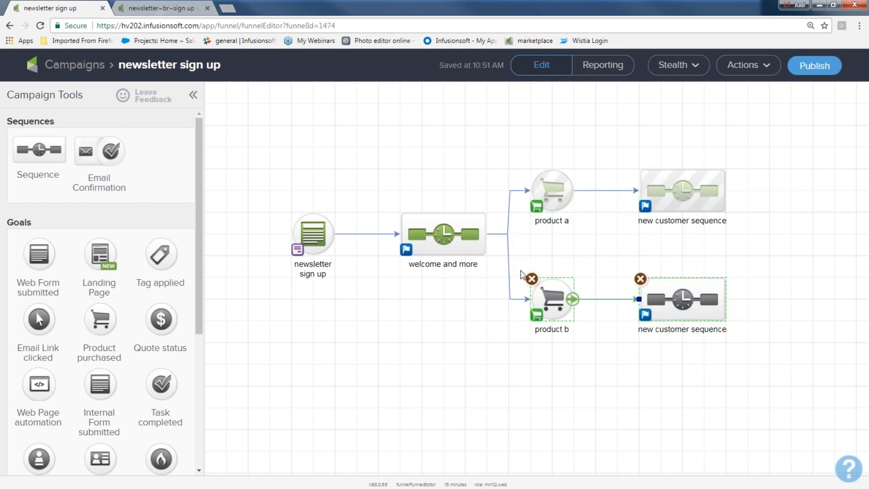
# Duplicate the product b goal and its sequence, connecting welcome and more to the copy.
pyautogui.click(508, 253)
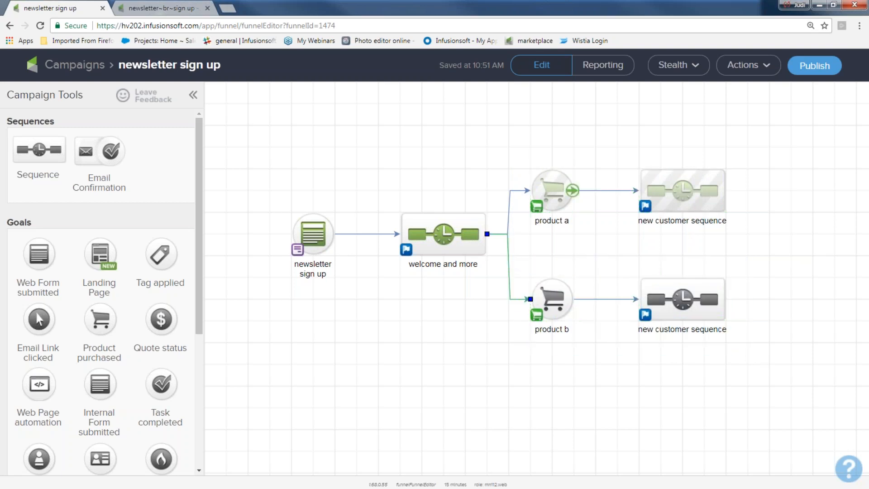
pyautogui.moveTo(524, 271); pyautogui.dragTo(737, 359)
pyautogui.rightClick(703, 314)
pyautogui.click(724, 325)
pyautogui.moveTo(679, 321); pyautogui.dragTo(670, 379)
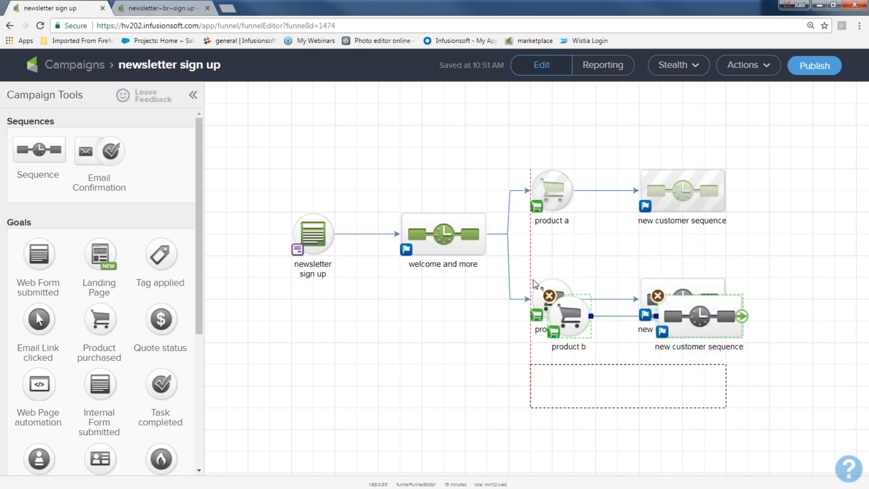
pyautogui.moveTo(487, 234); pyautogui.dragTo(570, 410)
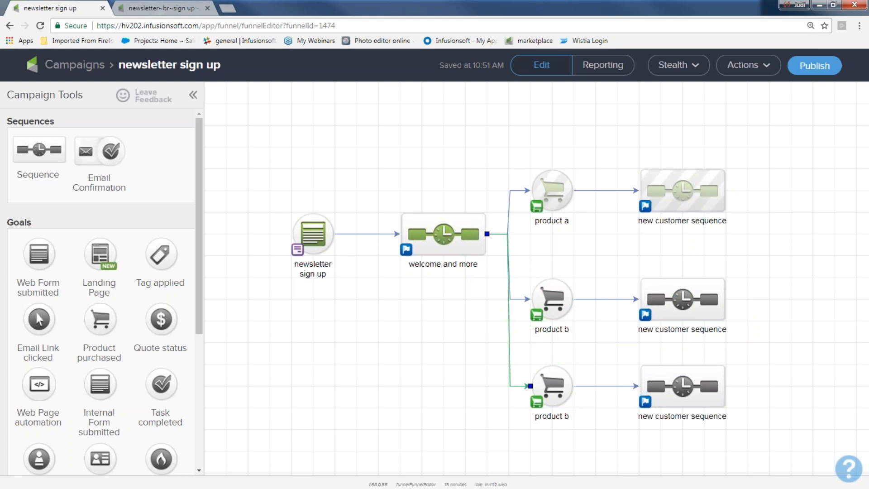
# Move product a, both product b goals and their sequences up into tighter rows.
pyautogui.moveTo(553, 188); pyautogui.dragTo(553, 165)
pyautogui.moveTo(699, 192); pyautogui.dragTo(699, 171)
pyautogui.moveTo(561, 297); pyautogui.dragTo(563, 254)
pyautogui.moveTo(686, 312); pyautogui.dragTo(685, 270)
pyautogui.click(546, 387)
pyautogui.moveTo(545, 386); pyautogui.dragTo(546, 343)
pyautogui.moveTo(683, 387); pyautogui.dragTo(679, 358)
# Level each goal with its sequence and select all campaign elements.
pyautogui.moveTo(459, 239); pyautogui.dragTo(453, 241)
pyautogui.moveTo(539, 253); pyautogui.dragTo(544, 255)
pyautogui.moveTo(672, 253); pyautogui.dragTo(672, 231)
pyautogui.moveTo(560, 351); pyautogui.dragTo(557, 321)
pyautogui.moveTo(689, 337); pyautogui.dragTo(688, 316)
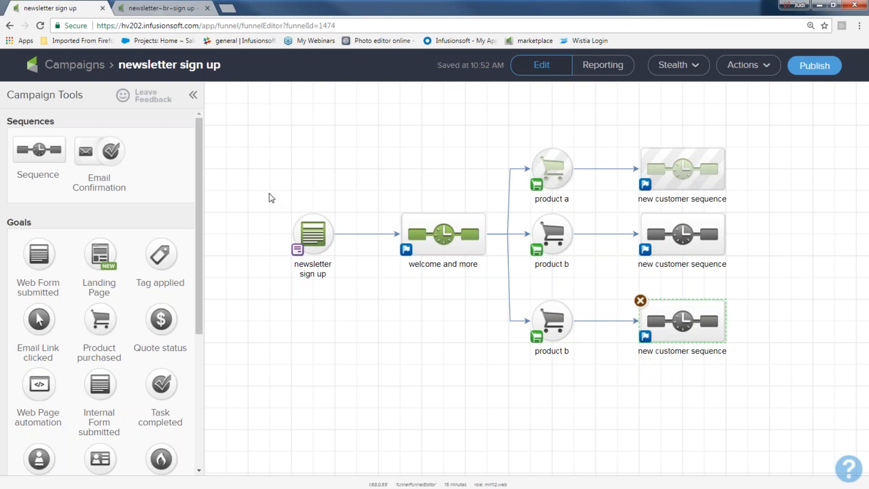
pyautogui.moveTo(247, 120); pyautogui.dragTo(808, 178)
pyautogui.click(760, 66)
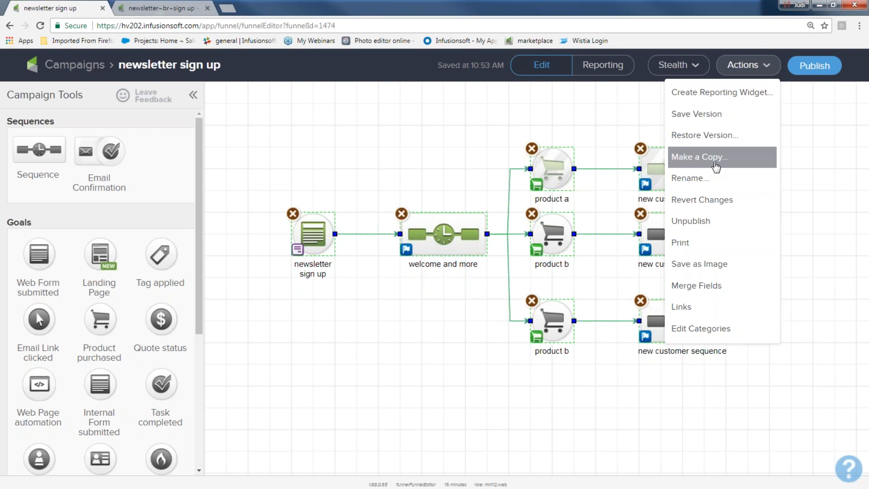
# Dismiss the Actions menu and minimize the browser to reveal the questions slide.
pyautogui.click(295, 155)
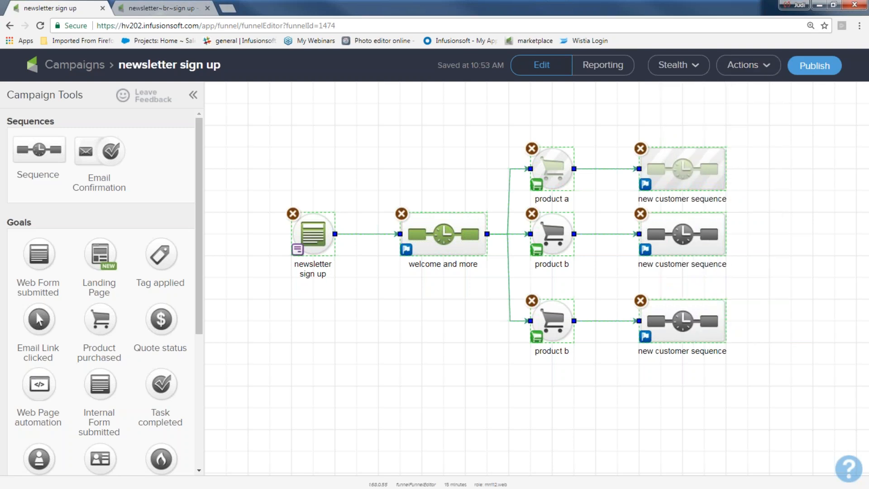
pyautogui.click(814, 9)
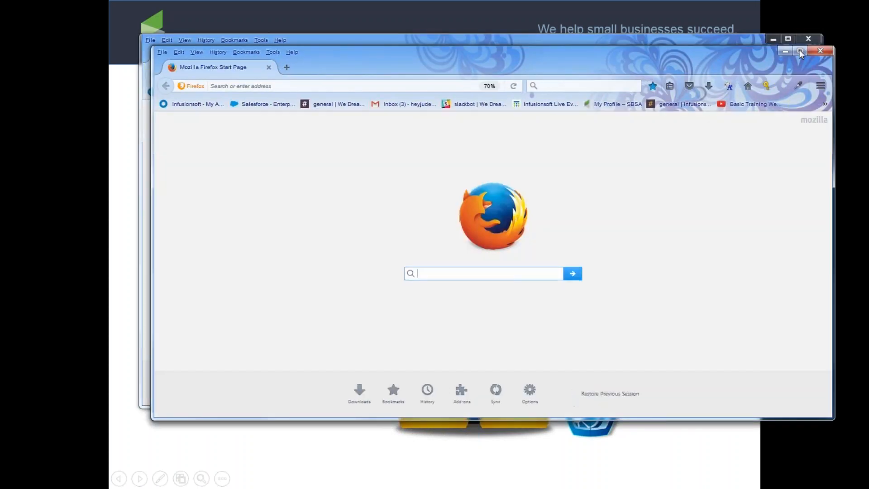
# Maximize Firefox, visit Basic Training Webinars' Marketing Ideas? page, then minimize the window.
pyautogui.click(799, 50)
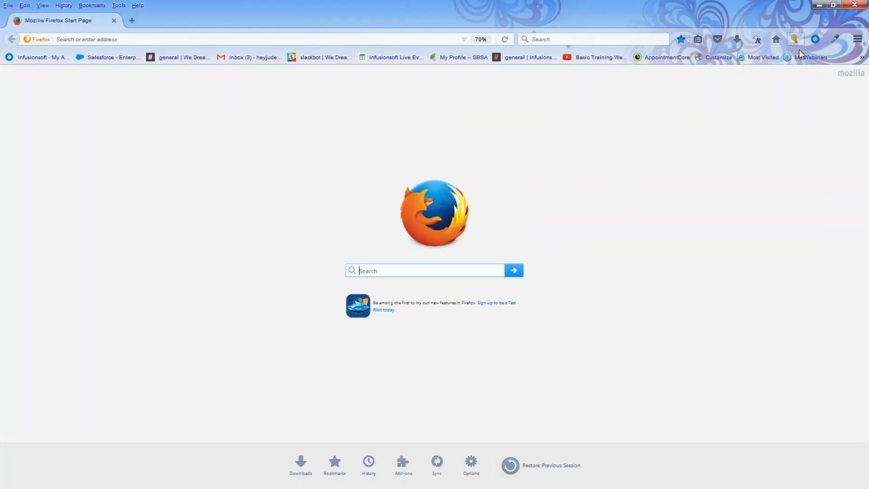
pyautogui.click(583, 59)
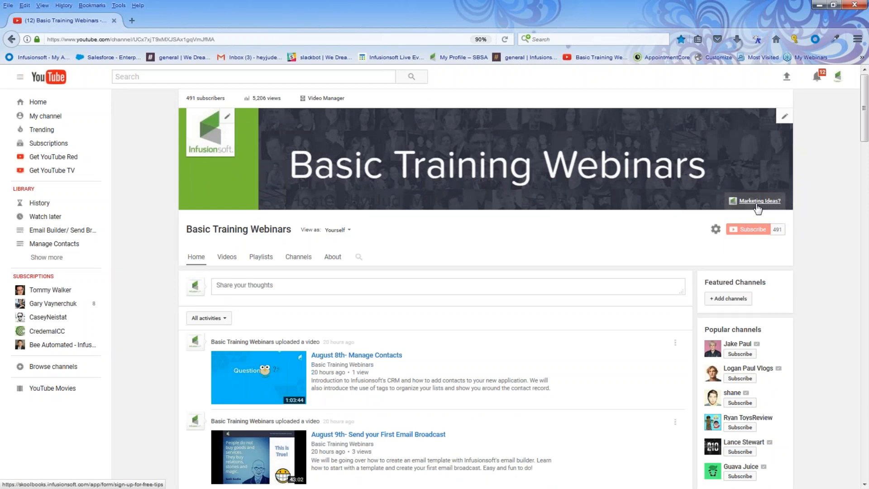
pyautogui.click(758, 204)
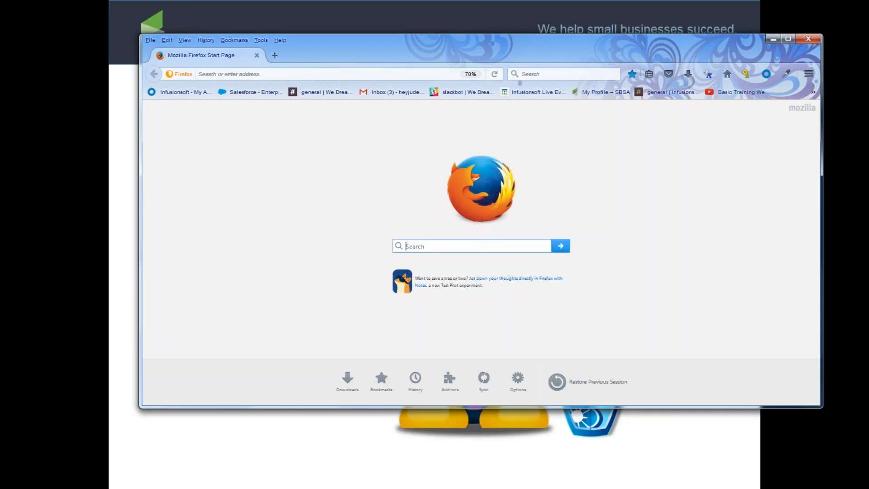
pyautogui.click(767, 38)
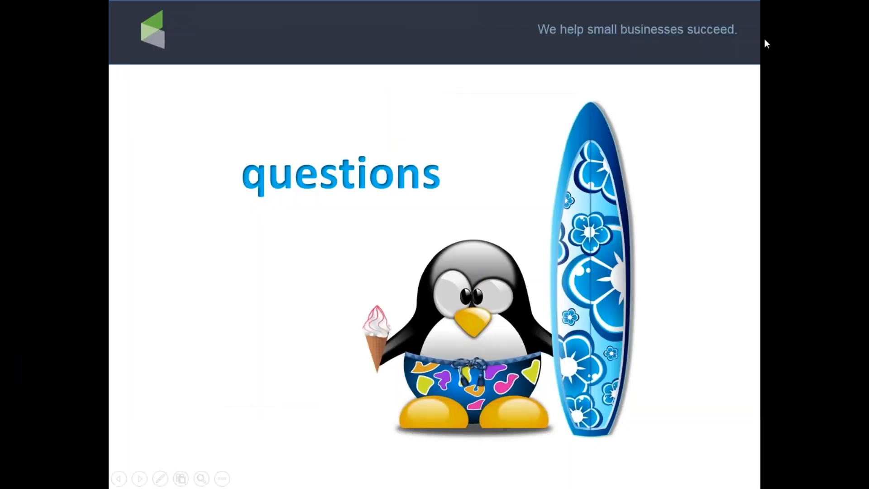